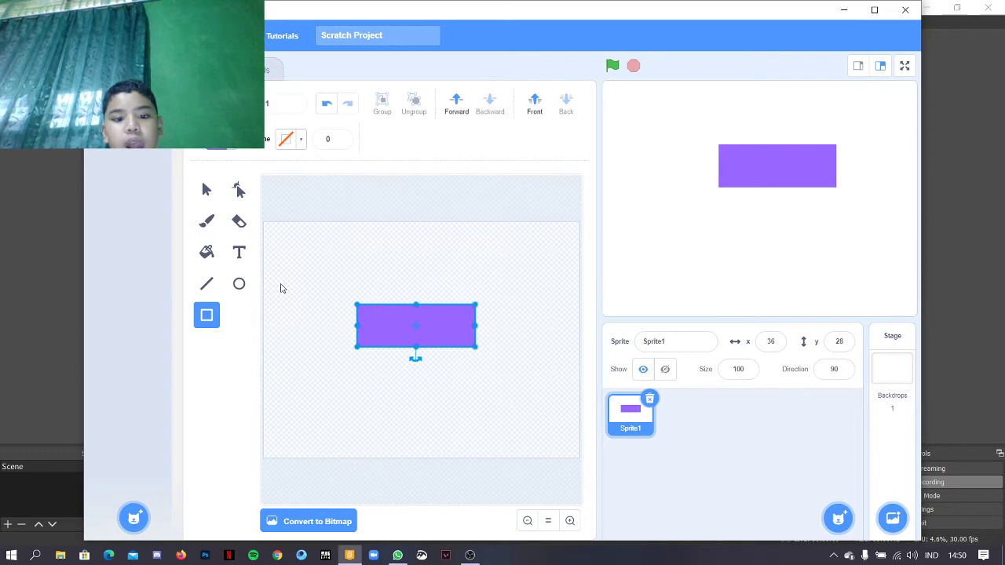
# - Start a text box on the purple rectangle and set the text fill colour to black
pyautogui.click(239, 254)
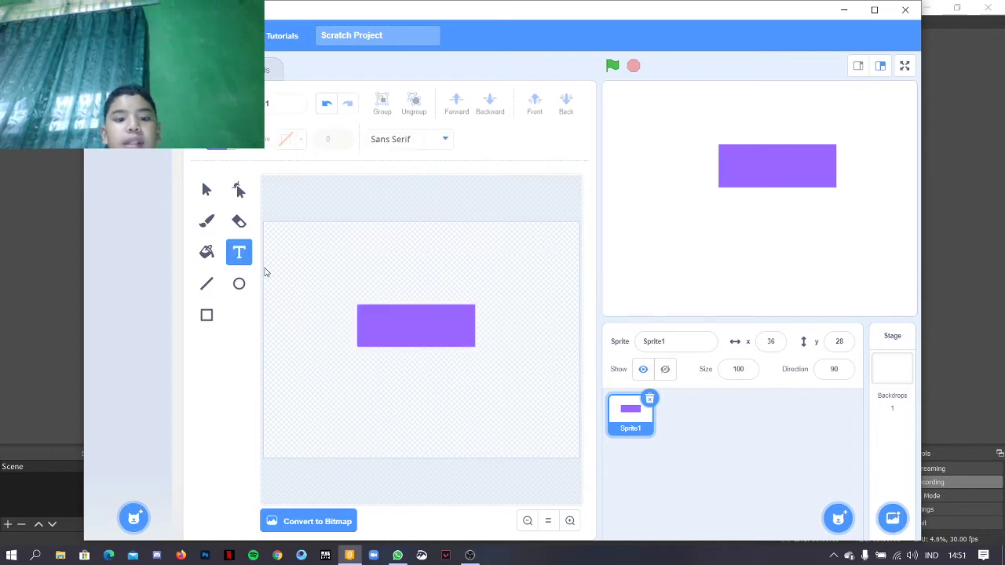
pyautogui.click(375, 330)
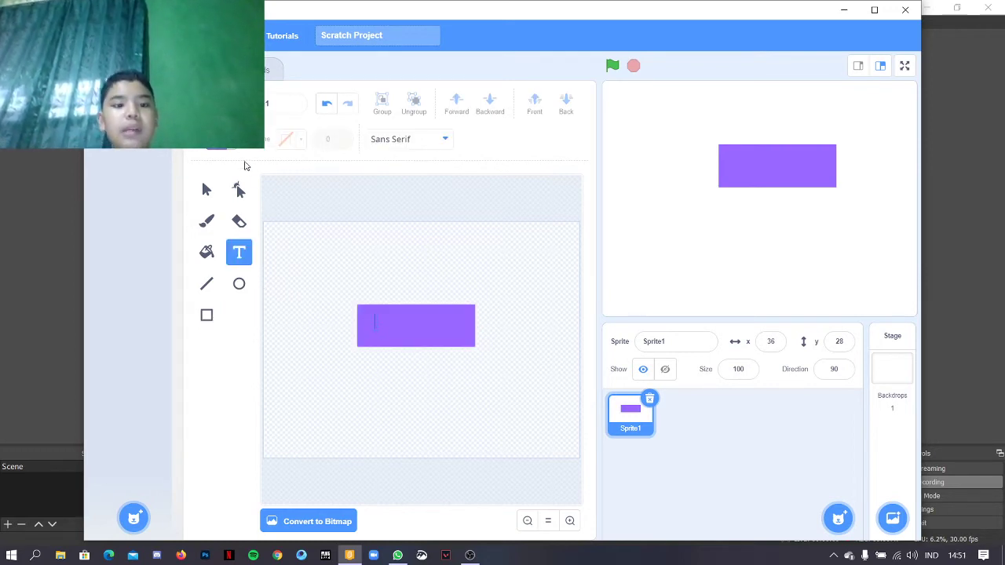
pyautogui.click(216, 143)
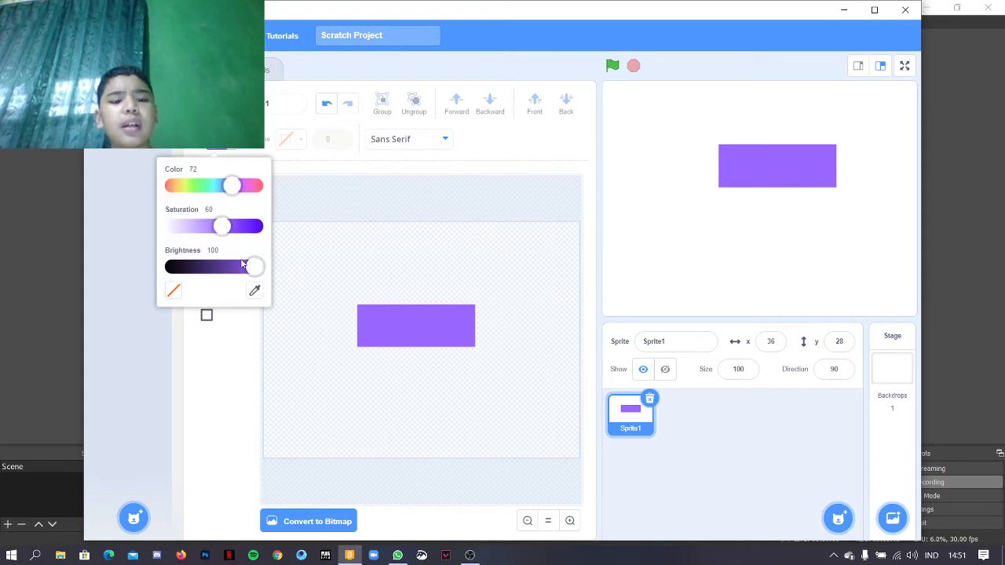
pyautogui.moveTo(253, 267); pyautogui.dragTo(124, 244)
pyautogui.click(204, 365)
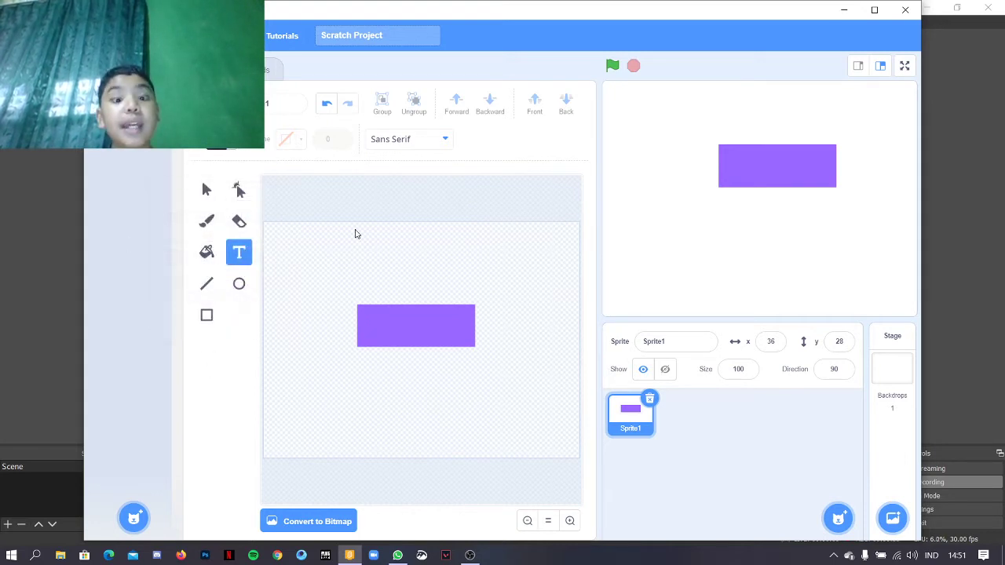
# - Write "Start" in the Marker font and centre the text on the purple rectangle
pyautogui.click(417, 138)
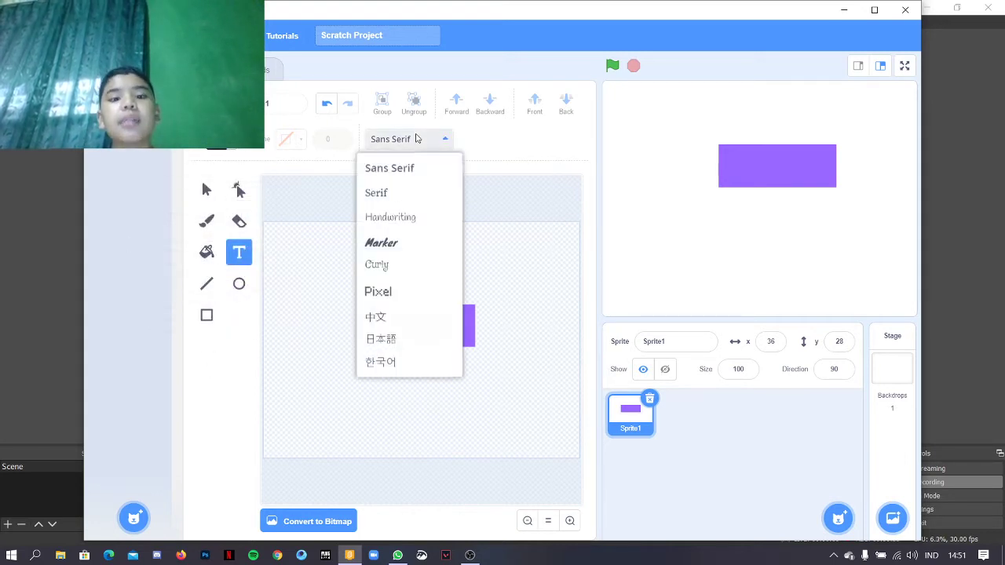
pyautogui.click(405, 241)
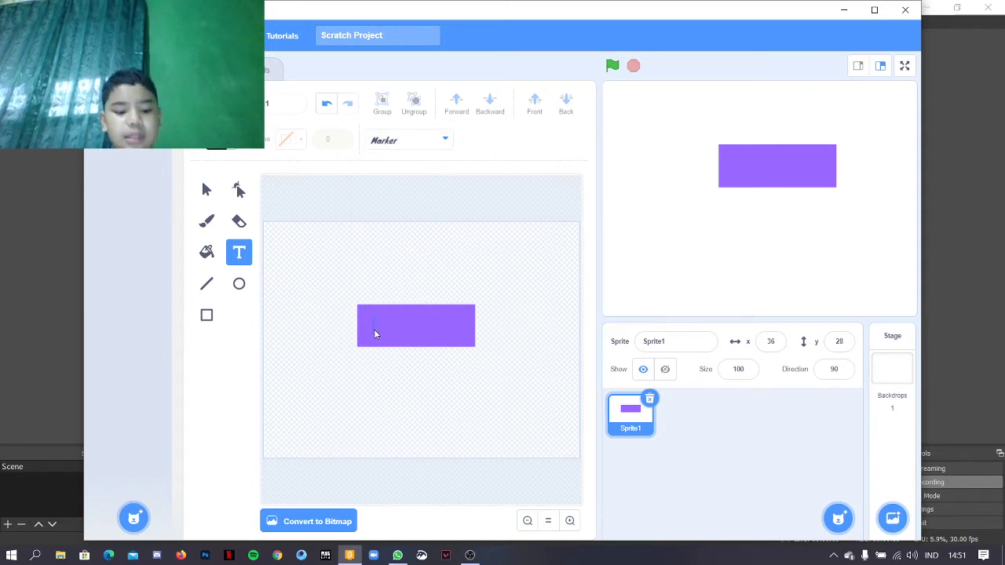
pyautogui.write('Start')
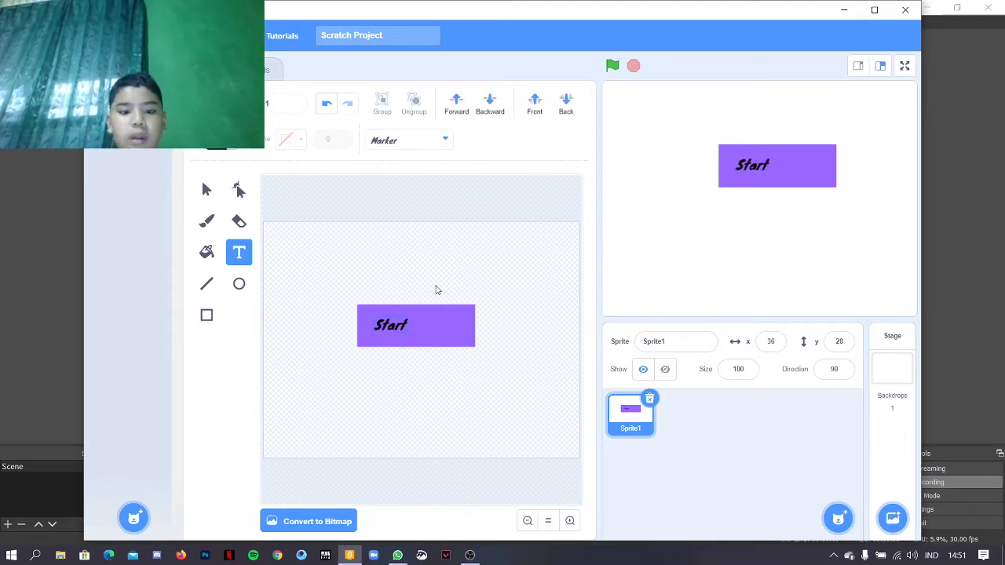
pyautogui.hotkey('ctrl', 'a')
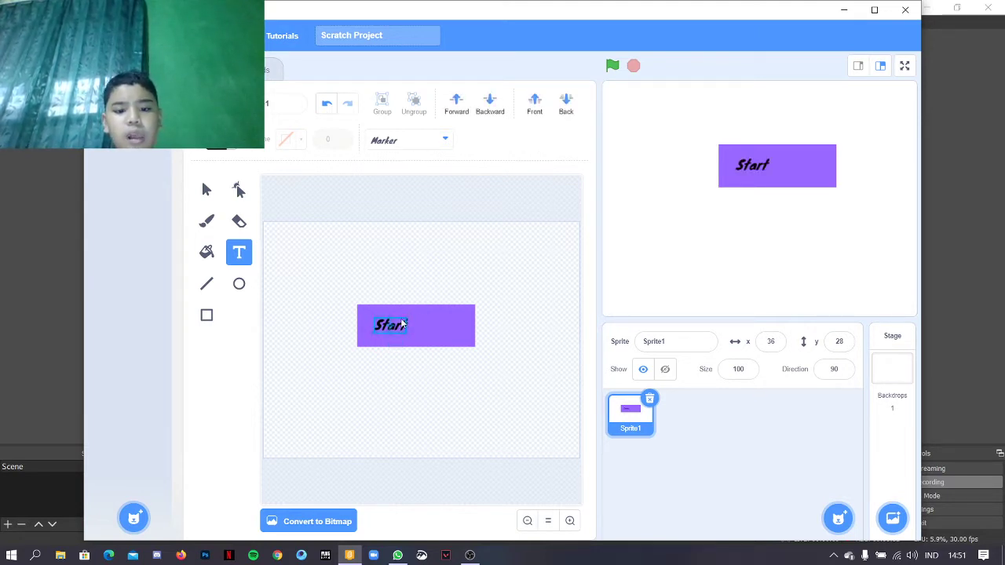
pyautogui.moveTo(401, 326); pyautogui.dragTo(422, 328)
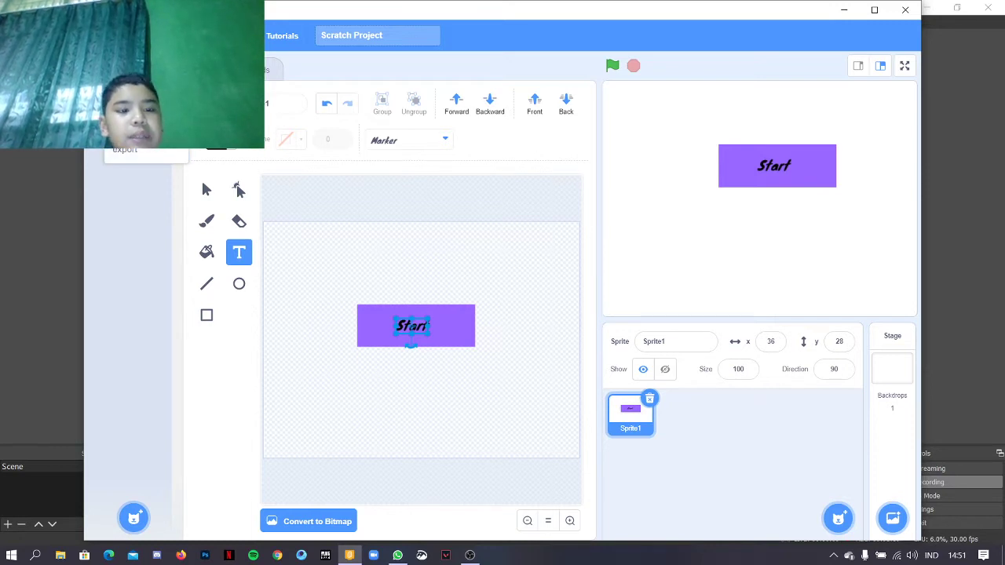
# - Duplicate the Start button costume three times to make four identical costumes
pyautogui.click(125, 131)
pyautogui.rightClick(127, 162)
pyautogui.click(145, 173)
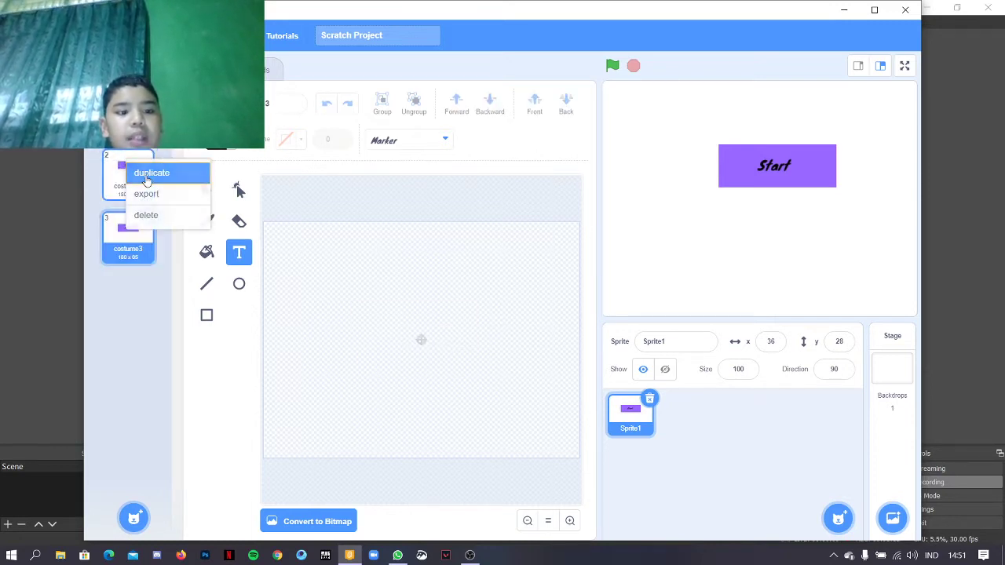
pyautogui.rightClick(136, 238)
pyautogui.click(149, 245)
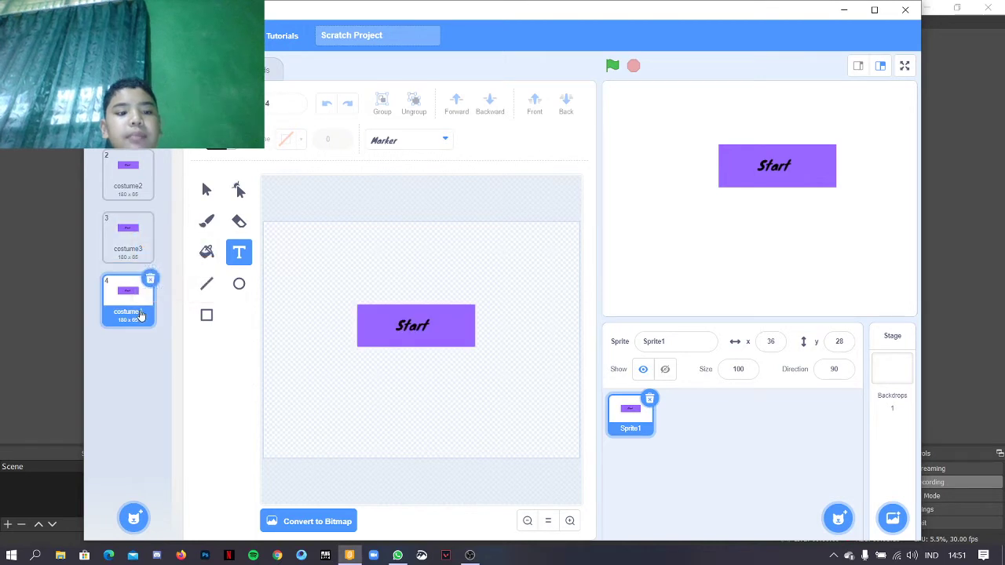
# - Rename the first costume, and name the second, third and fourth costumes start2, start3 and start4
pyautogui.click(128, 111)
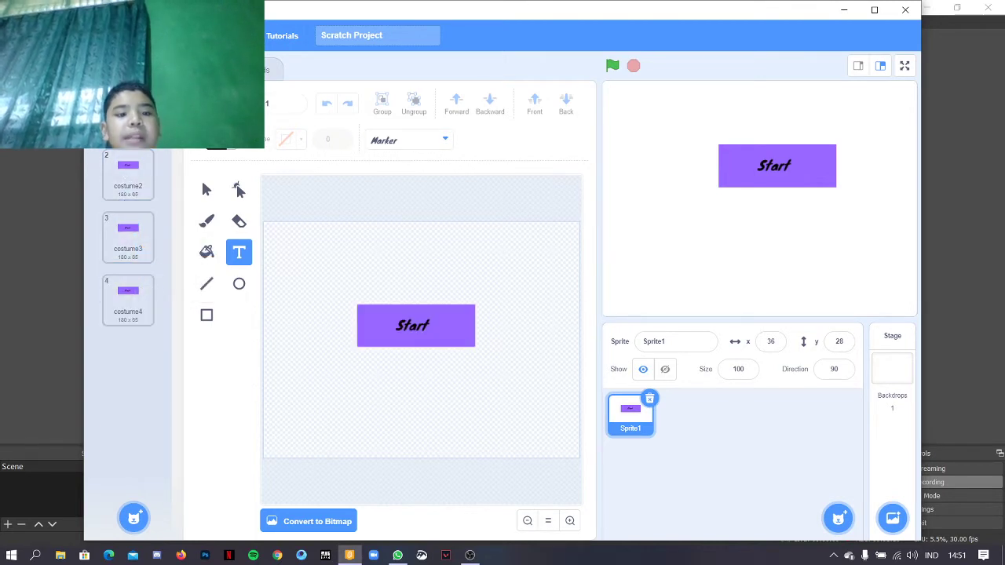
pyautogui.click(268, 100)
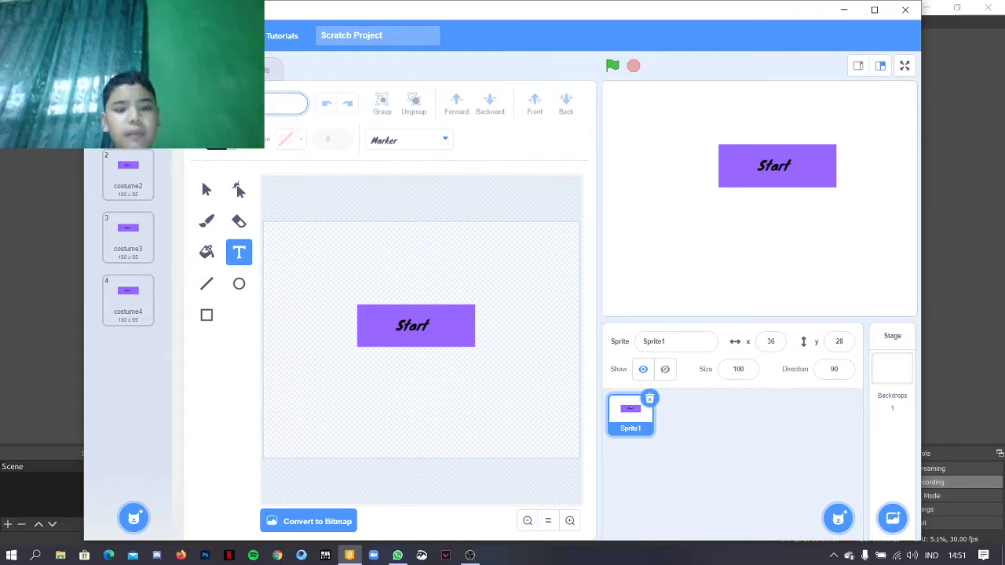
pyautogui.click(139, 164)
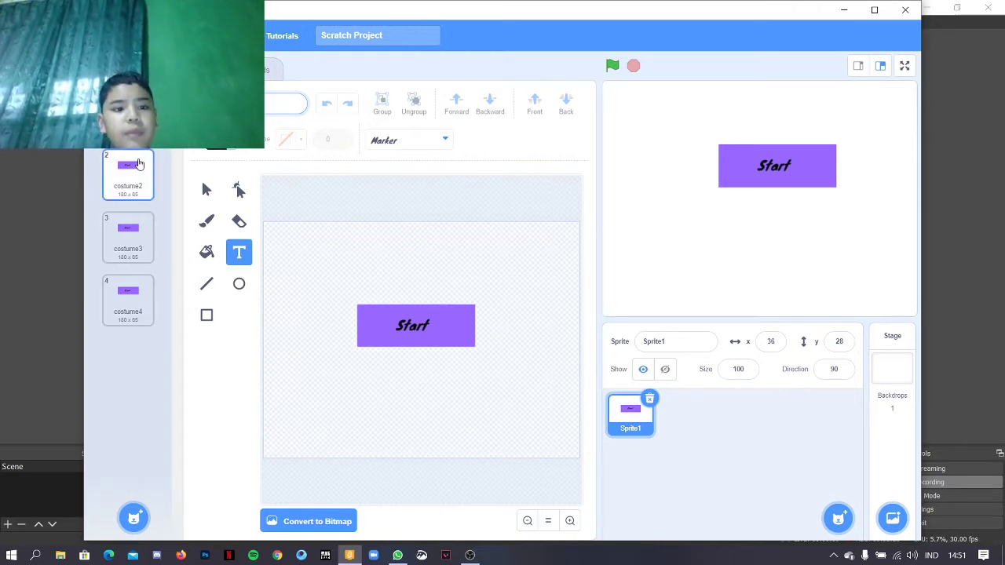
pyautogui.click(286, 103)
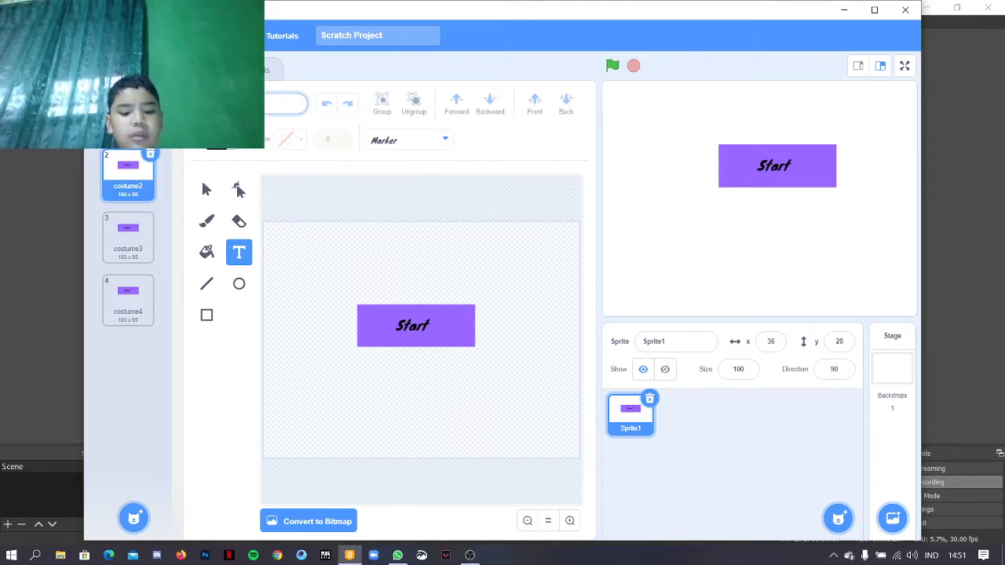
pyautogui.click(142, 233)
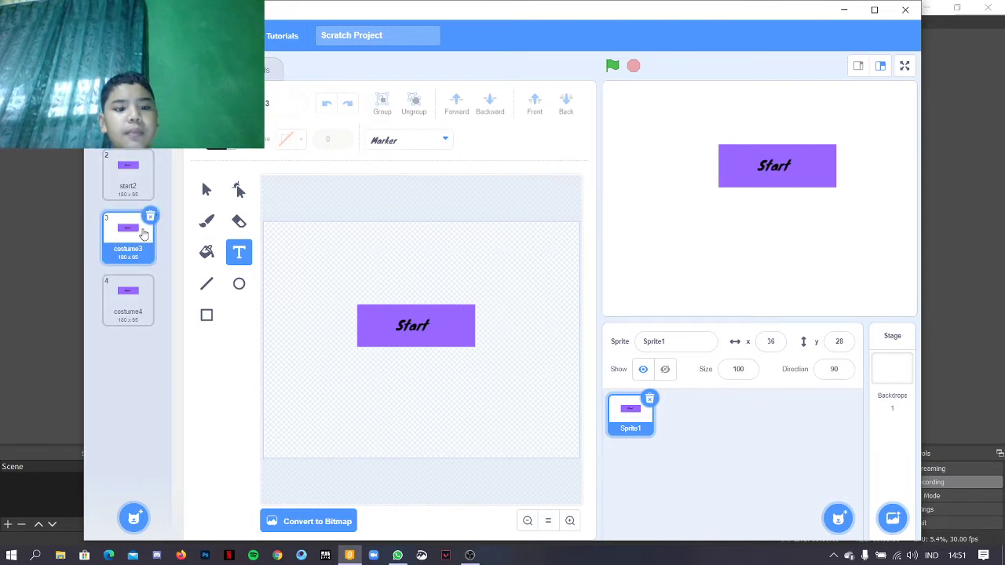
pyautogui.click(266, 107)
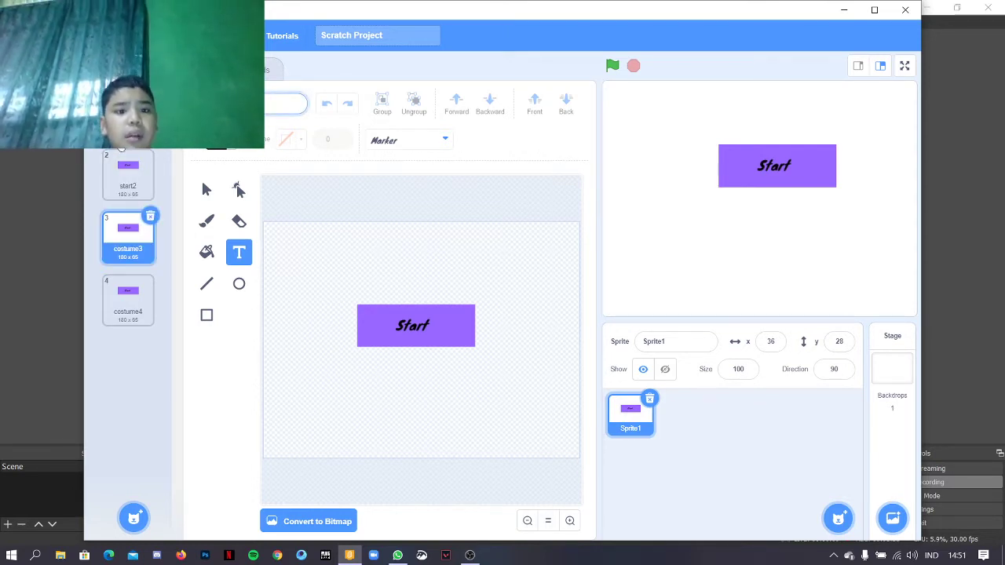
pyautogui.click(120, 304)
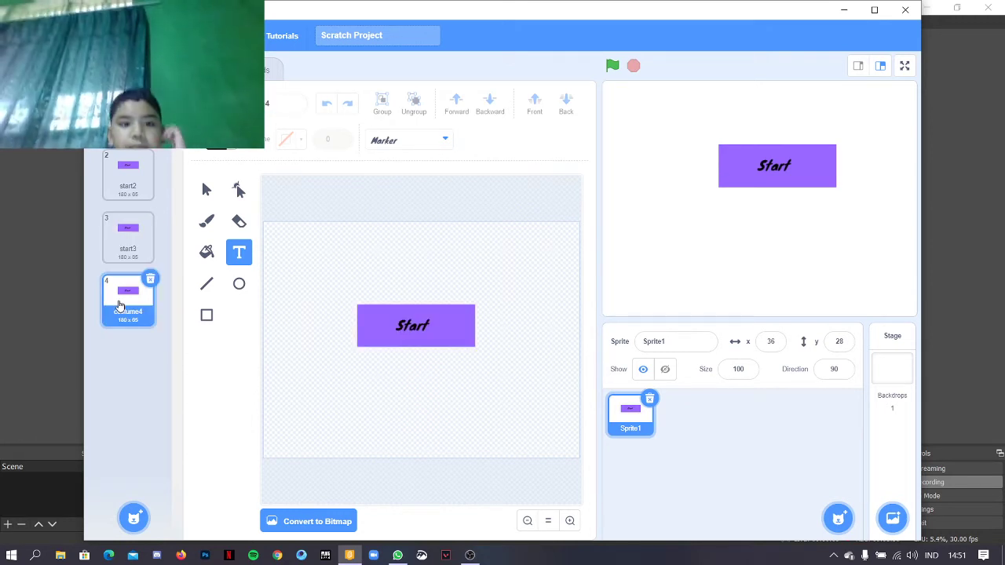
pyautogui.click(277, 102)
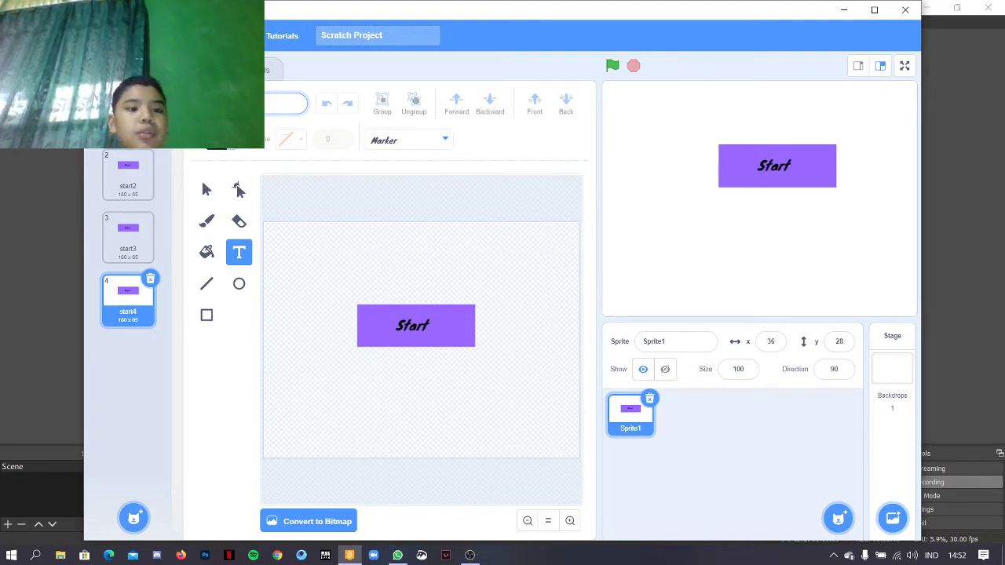
# - Return to the sprite's code and move the Start button on the stage to about x 19, y -34
pyautogui.click(118, 69)
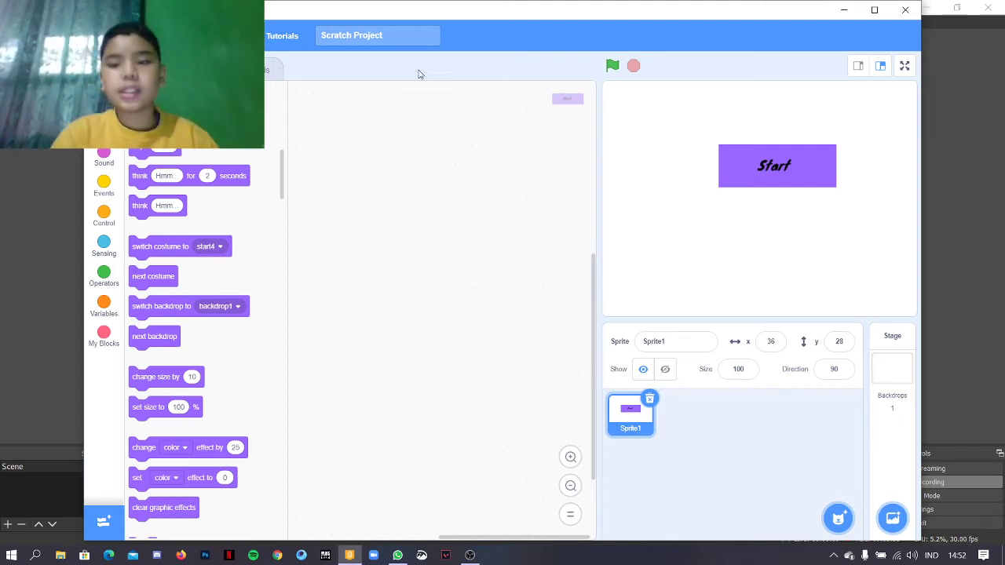
pyautogui.moveTo(758, 199); pyautogui.dragTo(753, 227)
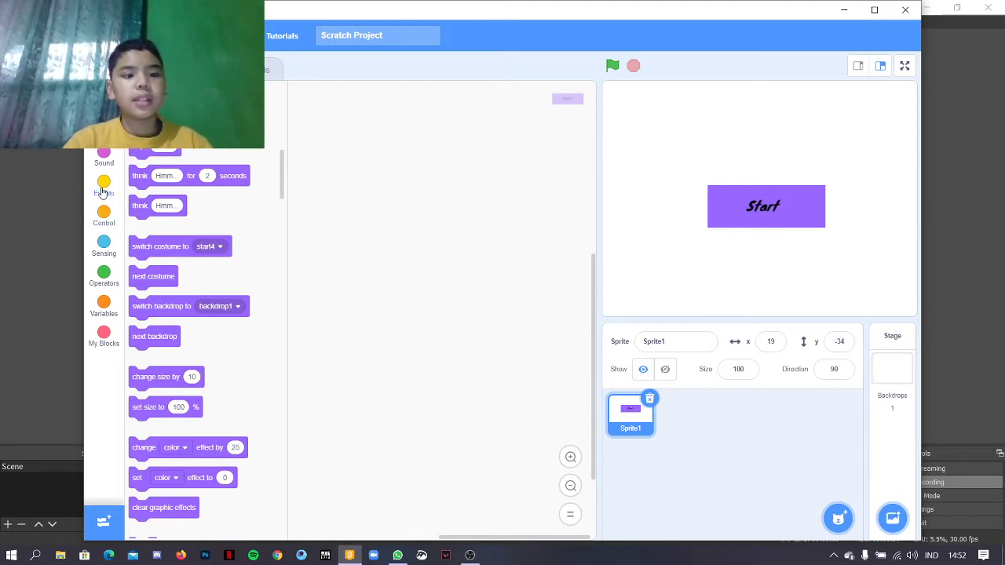
# - Begin the sprite's script with a "when green flag clicked" block and attach a "show" block beneath it
pyautogui.click(102, 187)
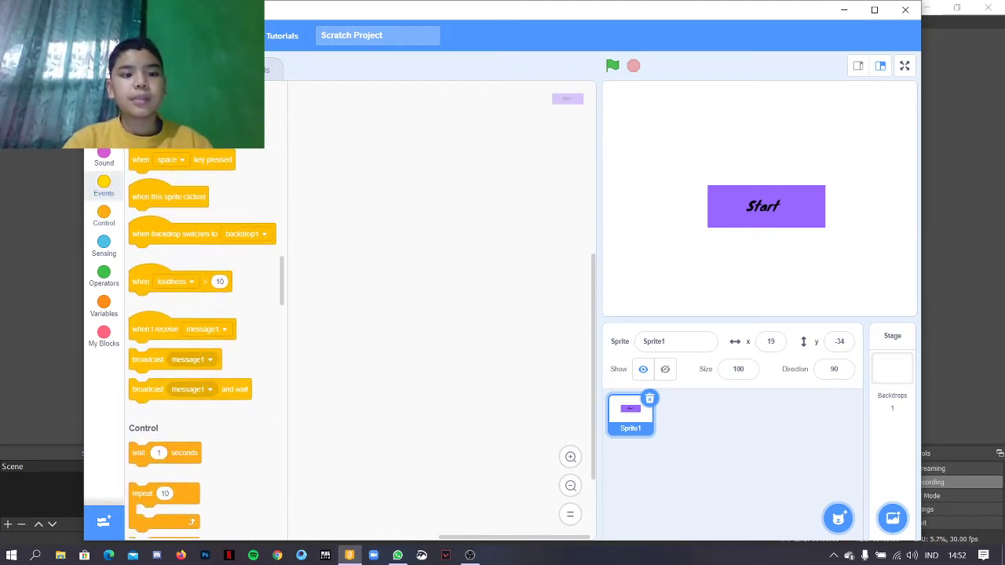
pyautogui.moveTo(168, 125); pyautogui.dragTo(405, 167)
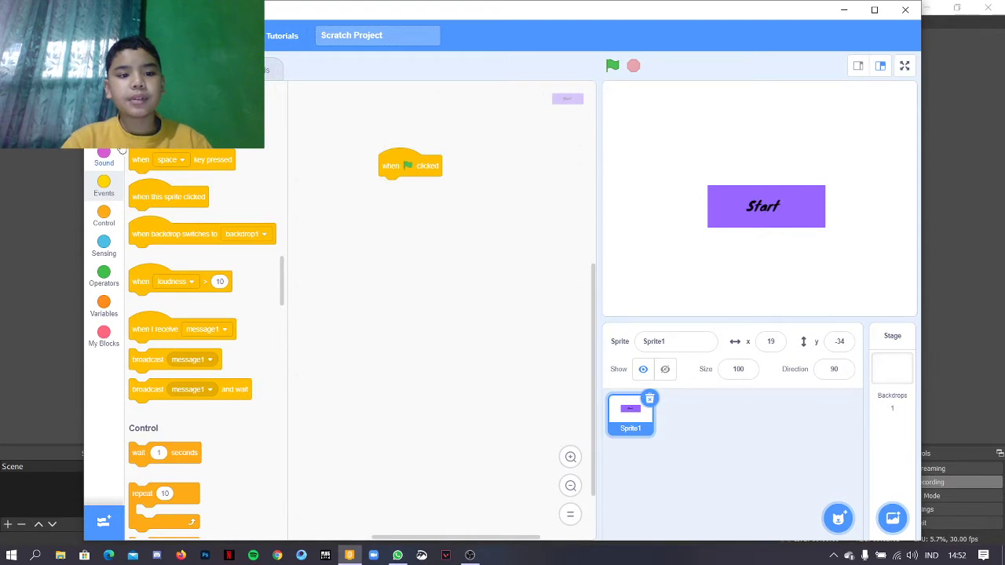
pyautogui.scroll(10, 183, 161)
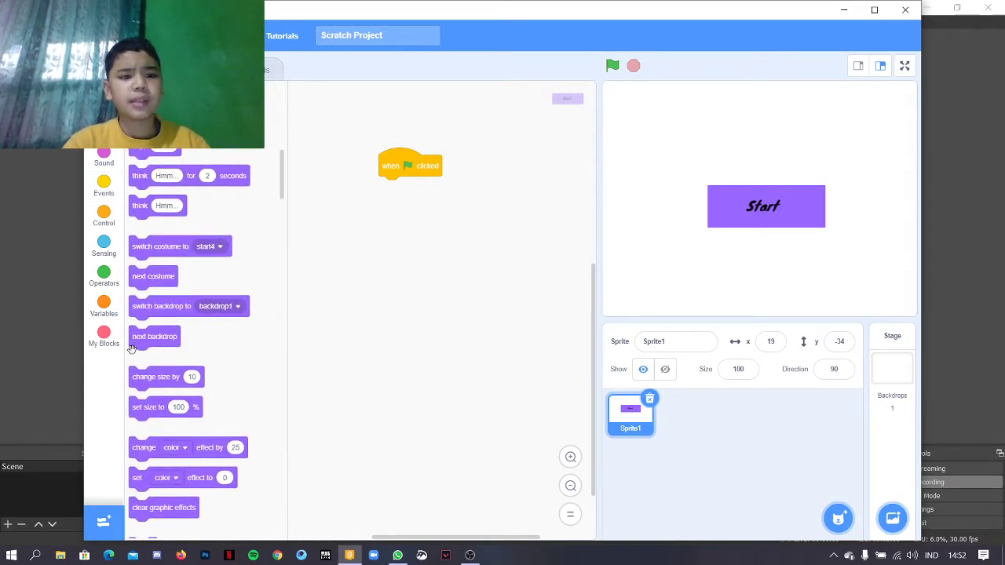
pyautogui.scroll(-2, 243, 449)
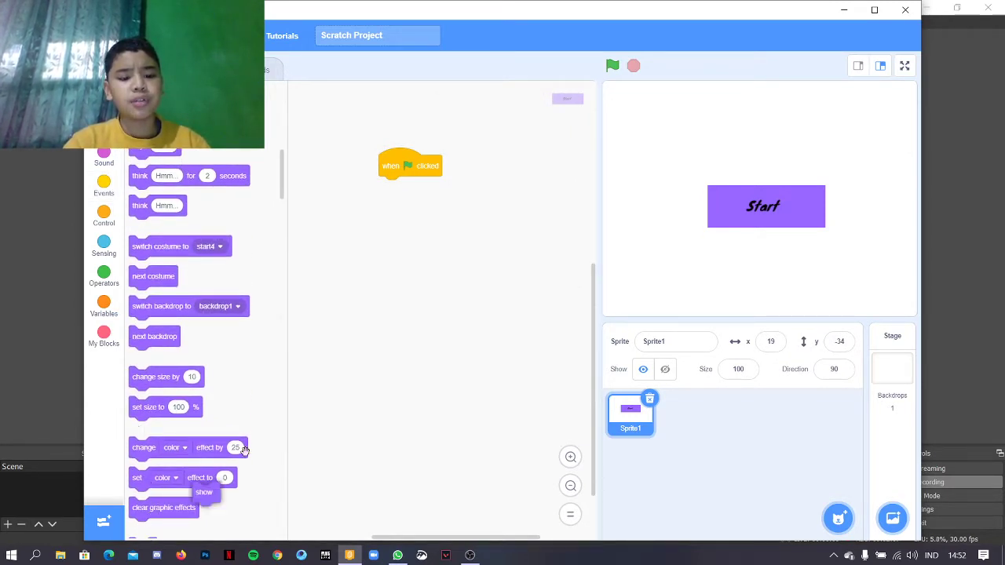
pyautogui.moveTo(244, 449); pyautogui.dragTo(384, 185)
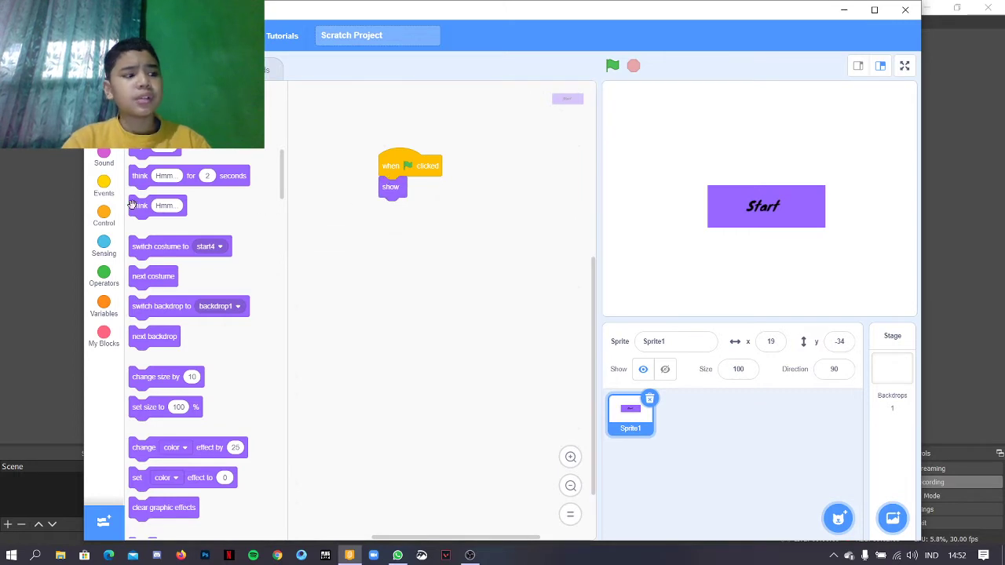
# - Add a forever loop below "show" containing an if-then-else block with the condition "touching mouse-pointer?"
pyautogui.click(104, 215)
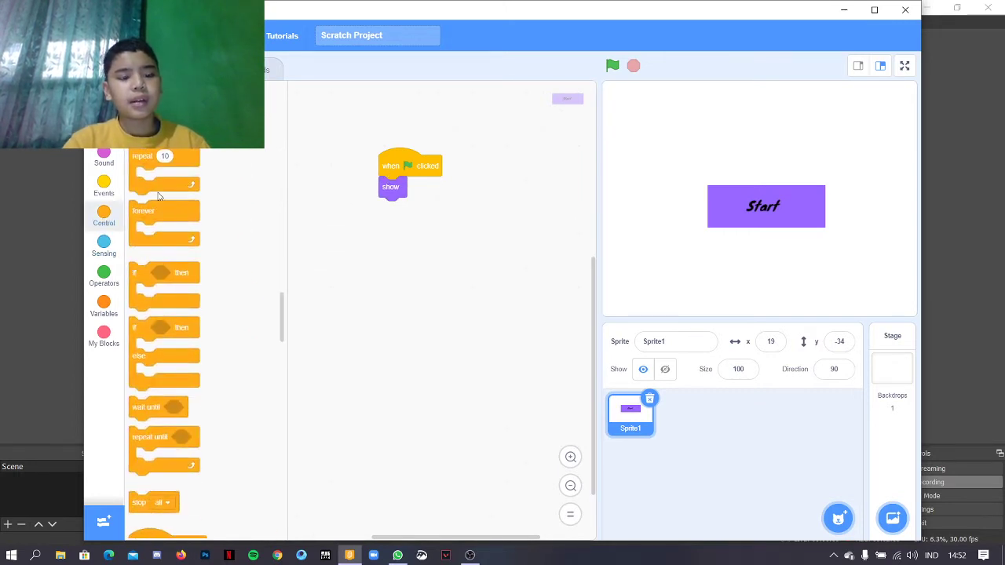
pyautogui.moveTo(157, 210); pyautogui.dragTo(398, 211)
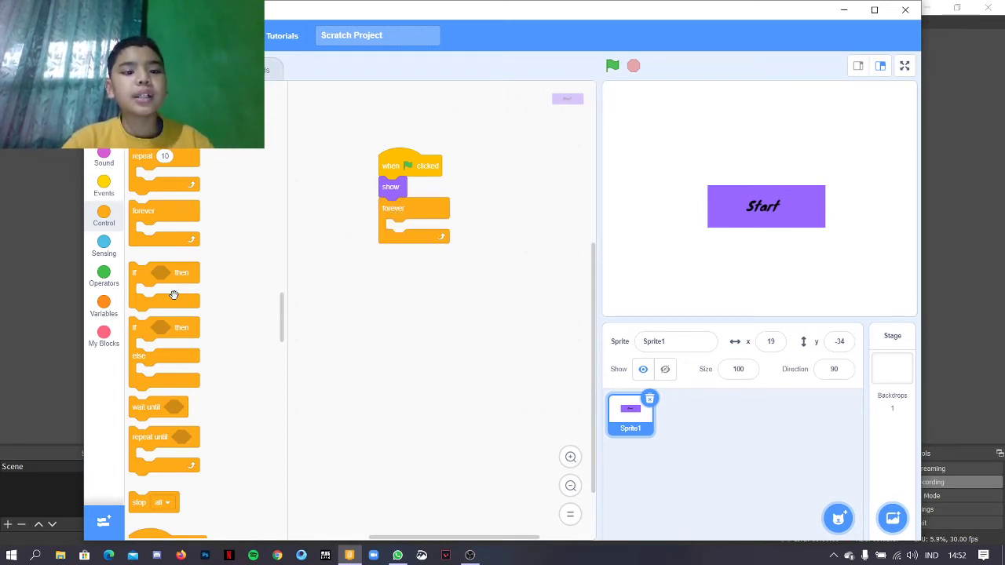
pyautogui.moveTo(165, 323); pyautogui.dragTo(402, 219)
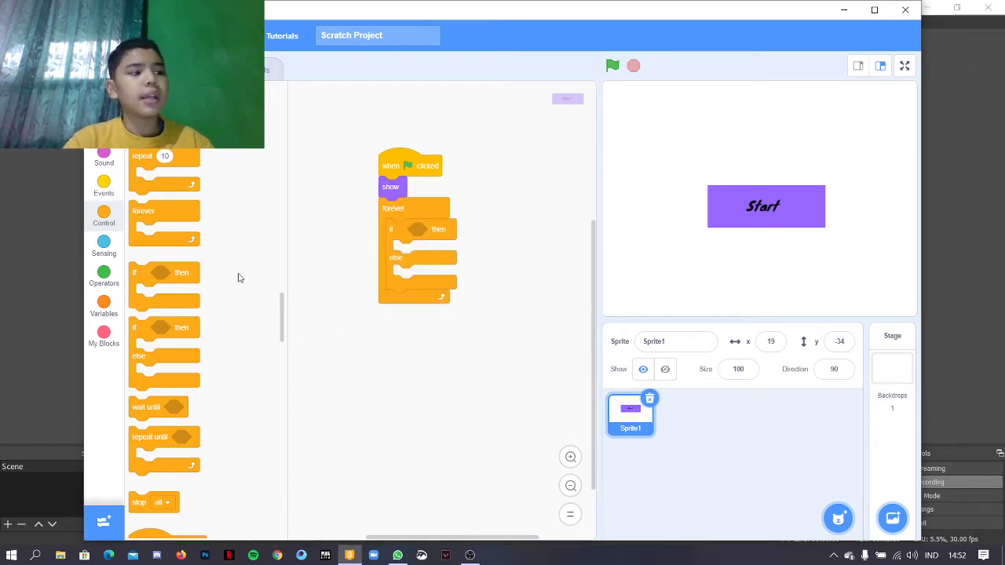
pyautogui.click(105, 246)
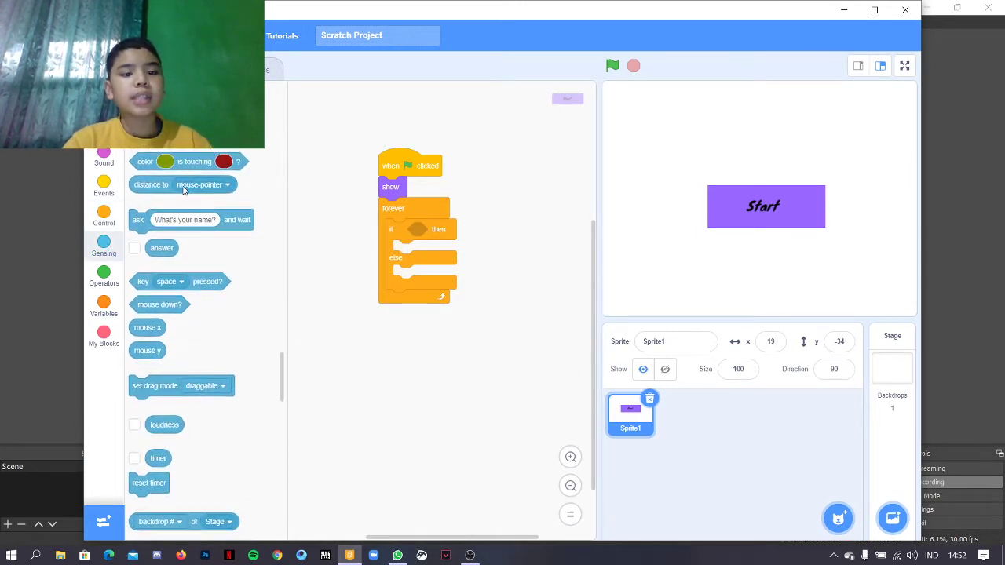
pyautogui.moveTo(157, 136); pyautogui.dragTo(431, 247)
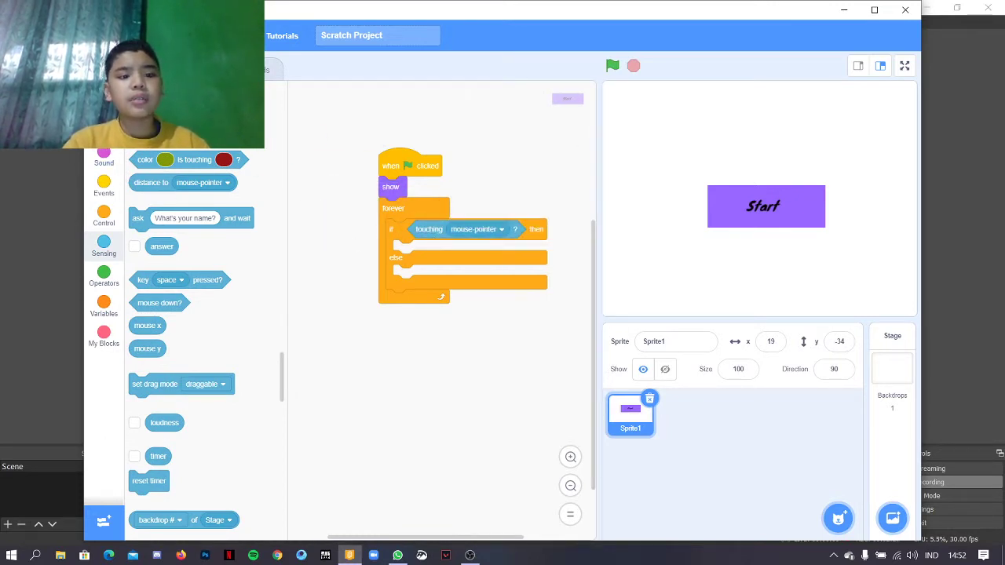
# - Fill the then branch with "switch costume to start4" followed by an empty if-then block
pyautogui.scroll(15, 159, 250)
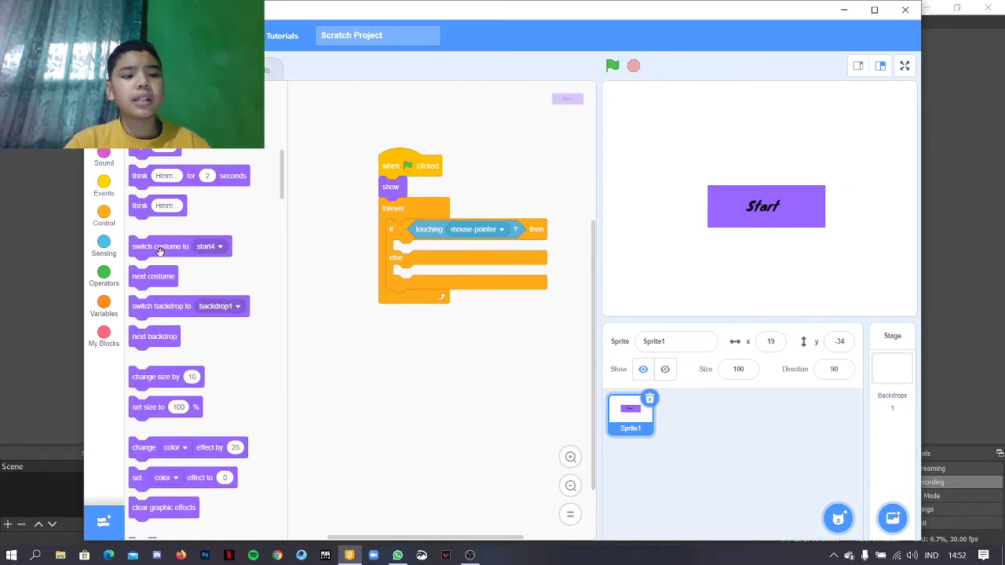
pyautogui.moveTo(159, 249); pyautogui.dragTo(411, 252)
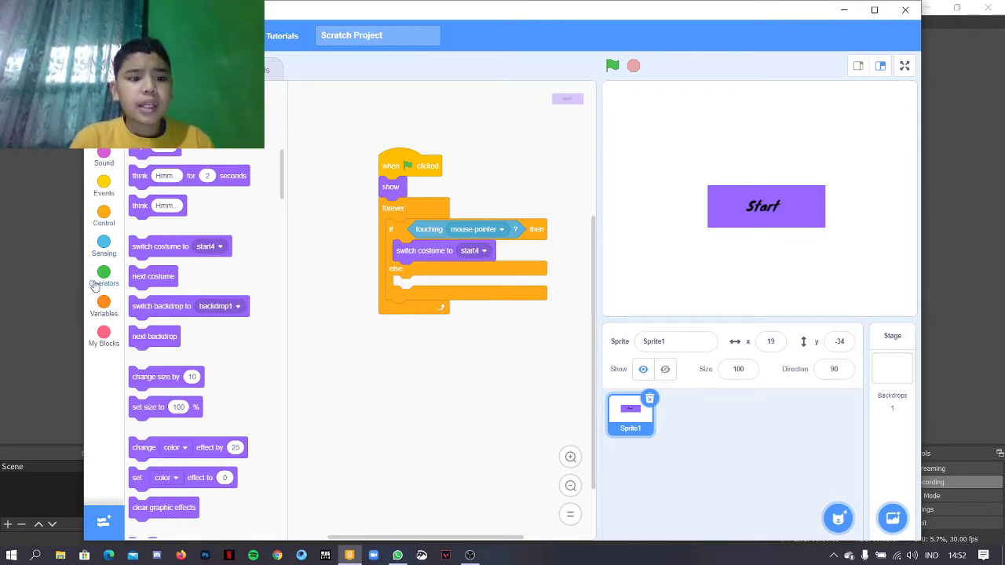
pyautogui.click(104, 216)
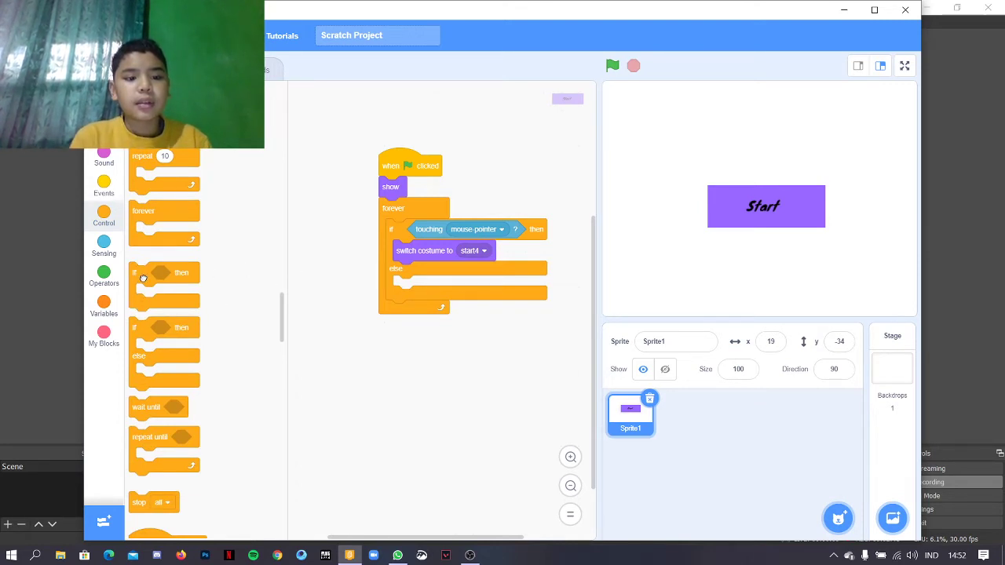
pyautogui.moveTo(143, 278); pyautogui.dragTo(410, 274)
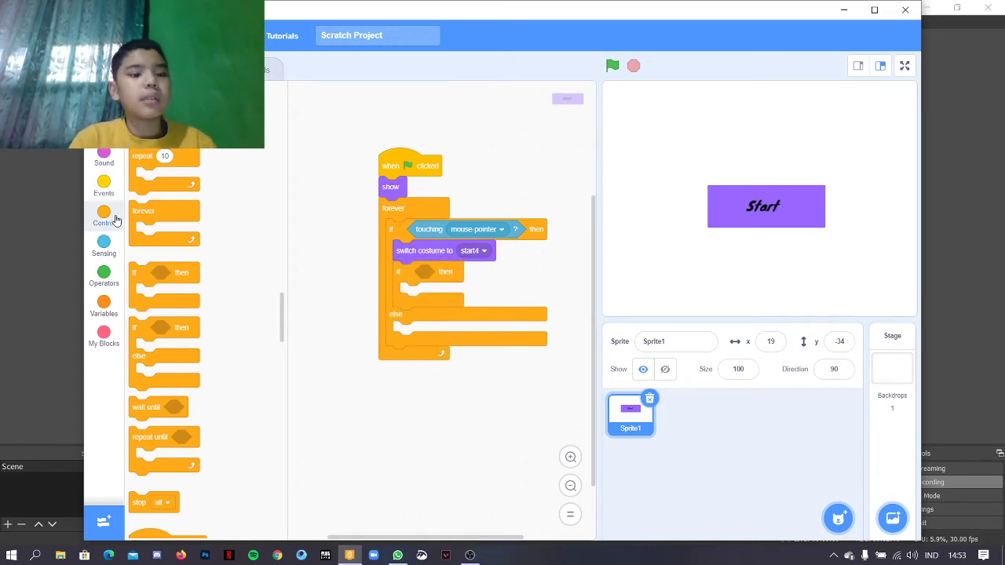
# - Give the inner if block the condition "mouse down?" and place a broadcast block inside it
pyautogui.click(108, 246)
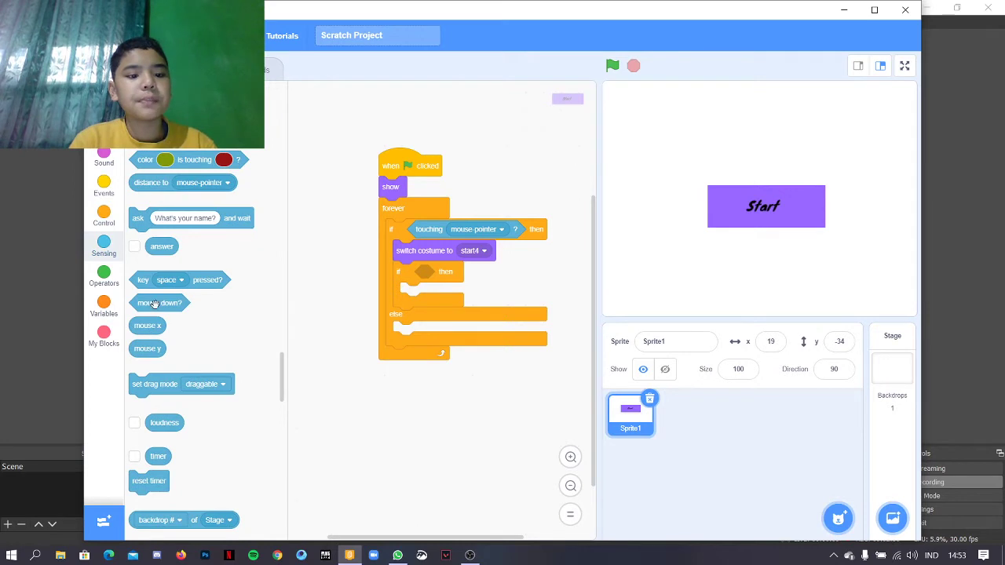
pyautogui.moveTo(155, 304); pyautogui.dragTo(446, 274)
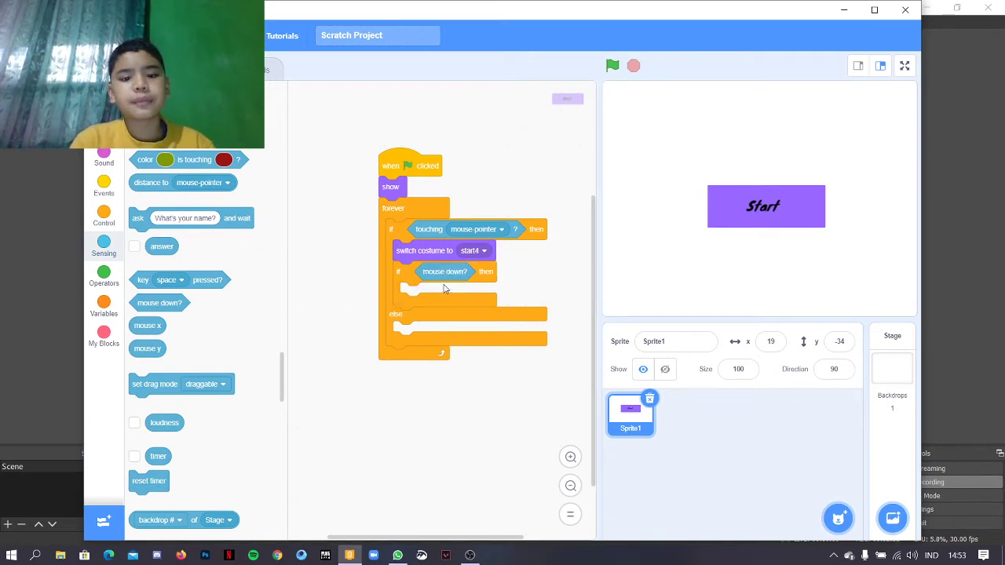
pyautogui.click(99, 182)
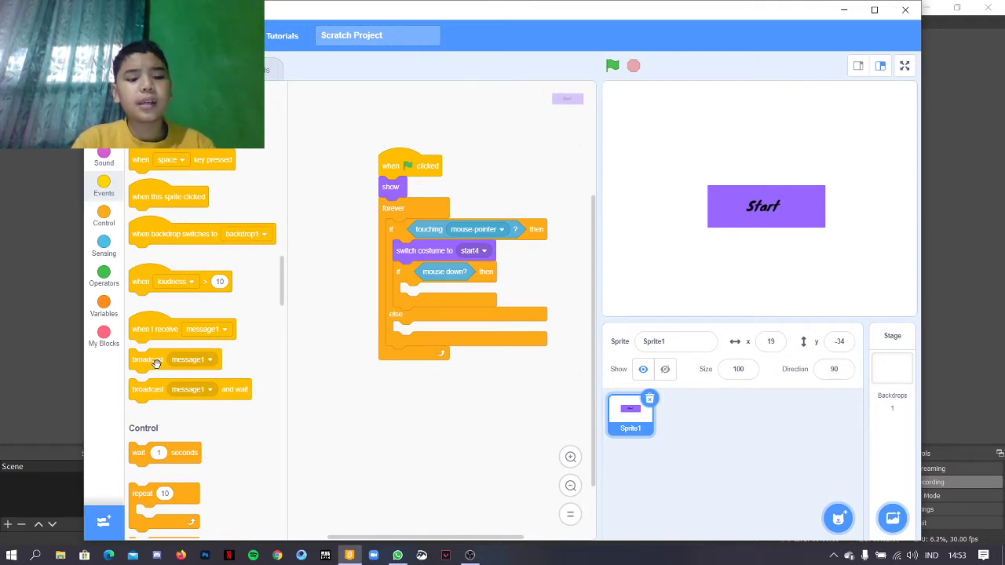
pyautogui.moveTo(156, 364); pyautogui.dragTo(436, 303)
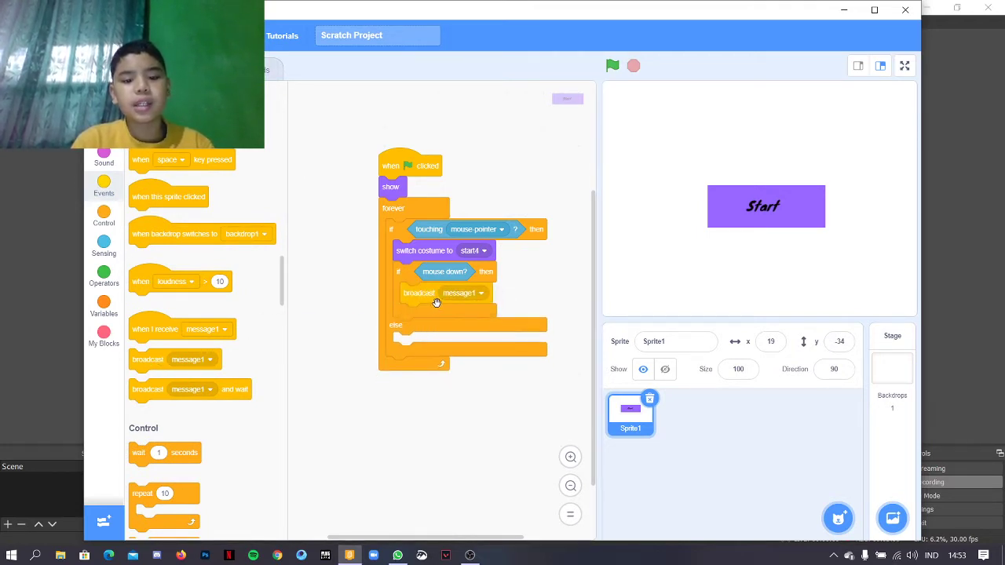
# - Create a new message named "Start Game" for the broadcast block
pyautogui.click(449, 298)
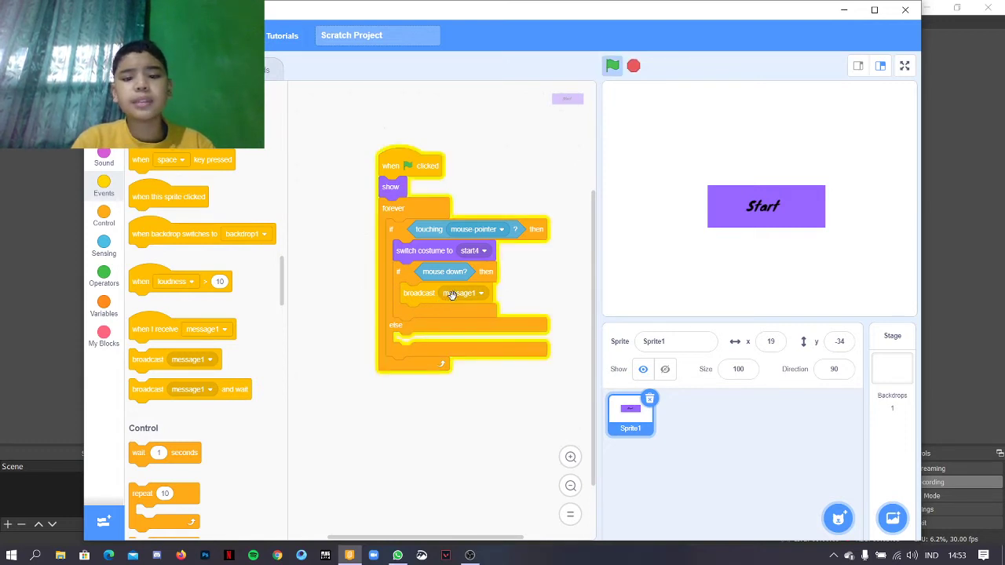
pyautogui.click(633, 67)
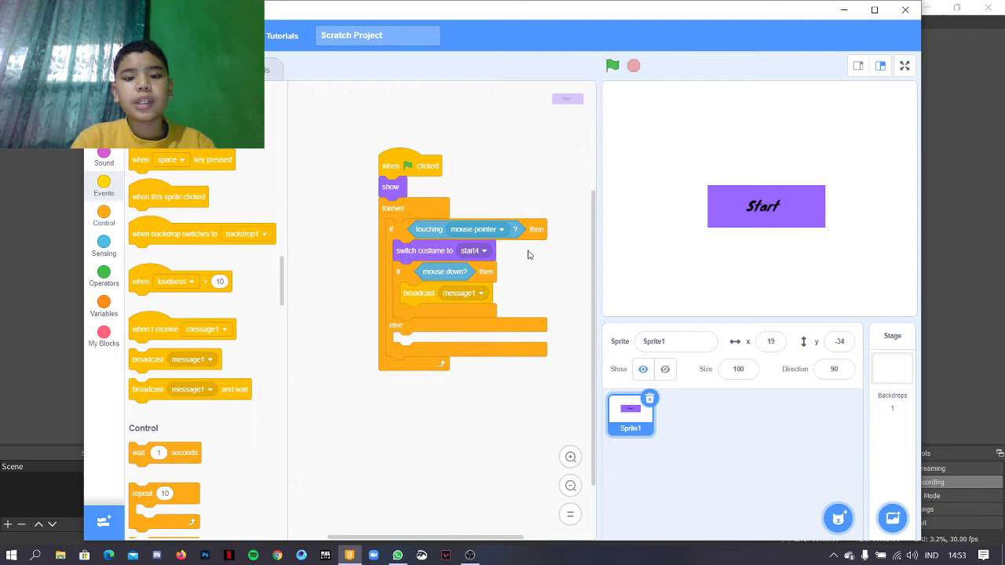
pyautogui.click(482, 293)
pyautogui.click(467, 332)
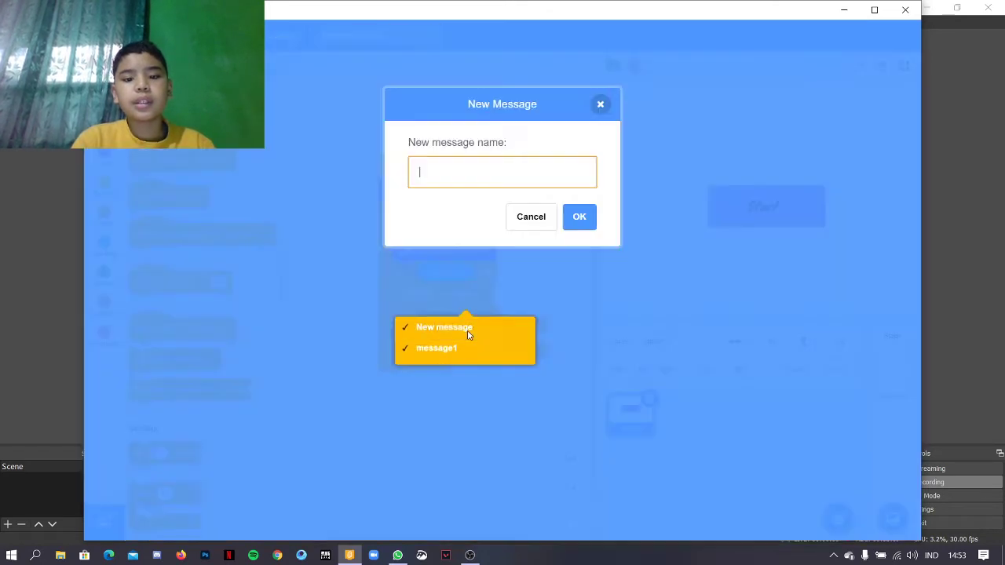
pyautogui.write('S')
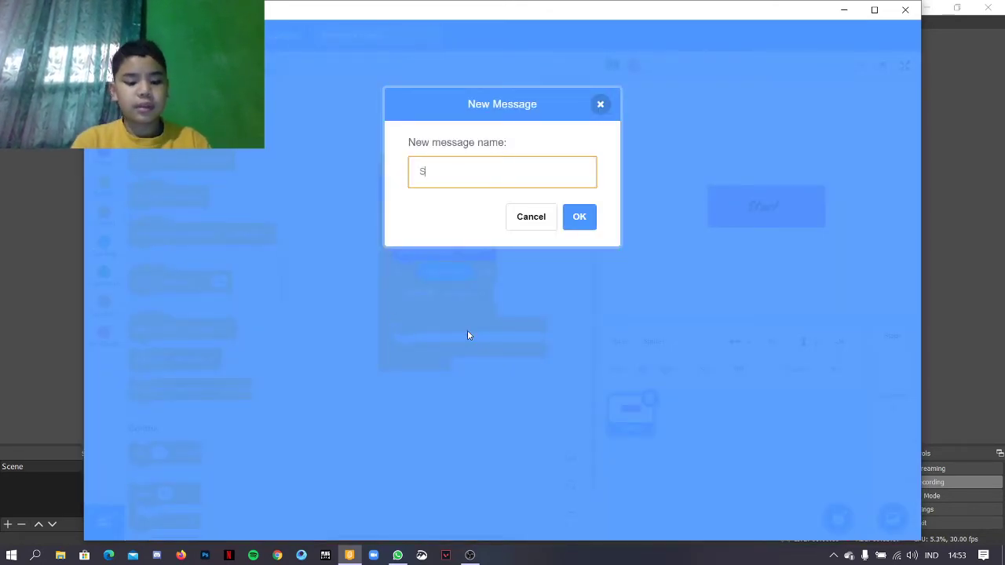
pyautogui.write('tart G')
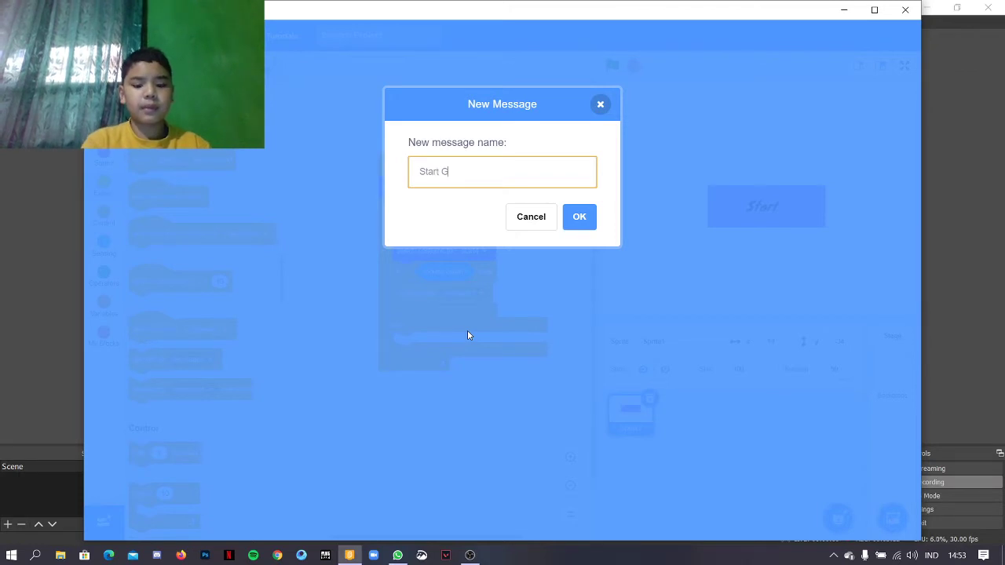
pyautogui.write('ame')
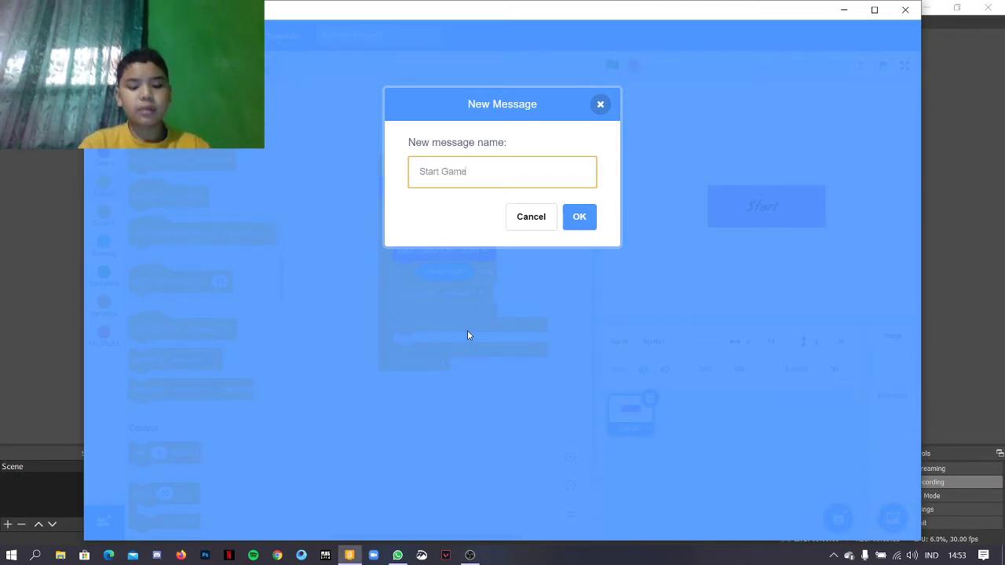
pyautogui.press('Return')
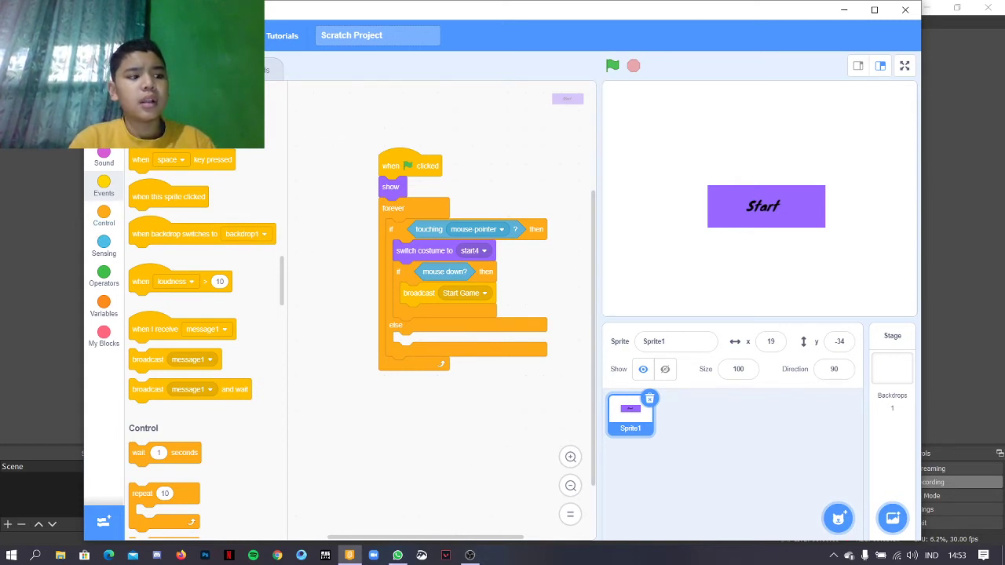
# - Add a "hide" block and a "stop all" block beneath the "Start Game" broadcast
pyautogui.scroll(10, 132, 534)
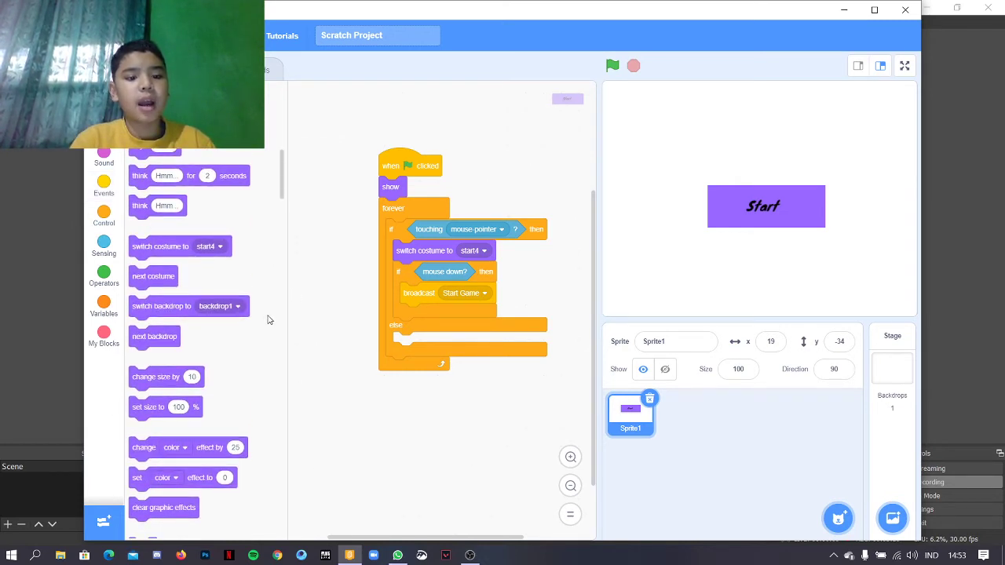
pyautogui.scroll(-3, 267, 314)
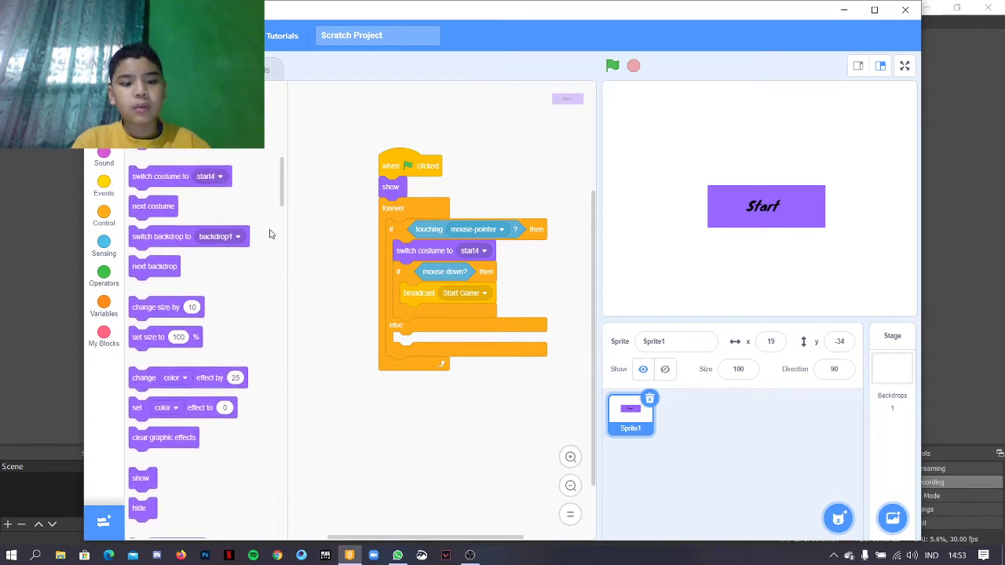
pyautogui.moveTo(140, 493); pyautogui.dragTo(405, 313)
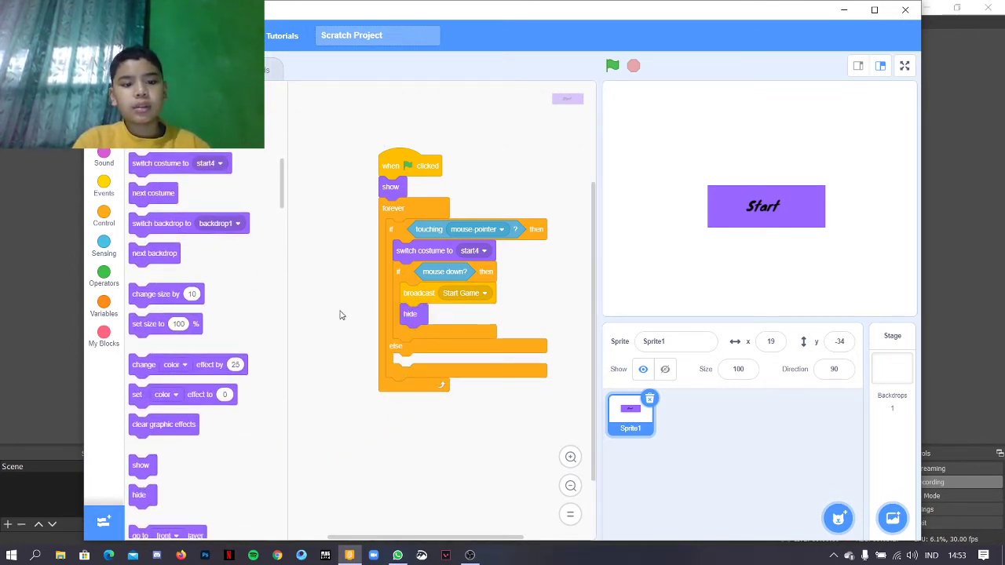
pyautogui.click(99, 223)
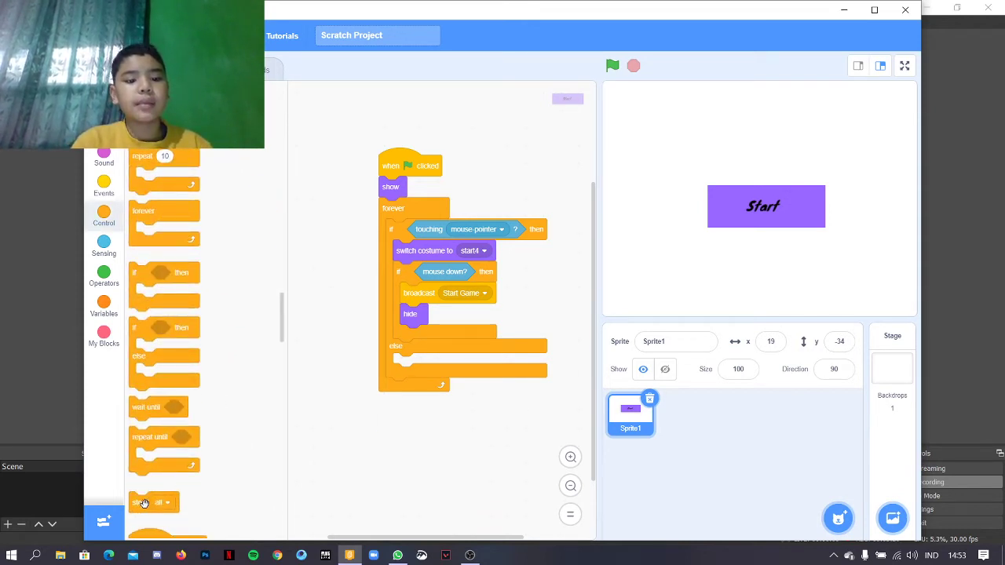
pyautogui.moveTo(145, 503); pyautogui.dragTo(451, 330)
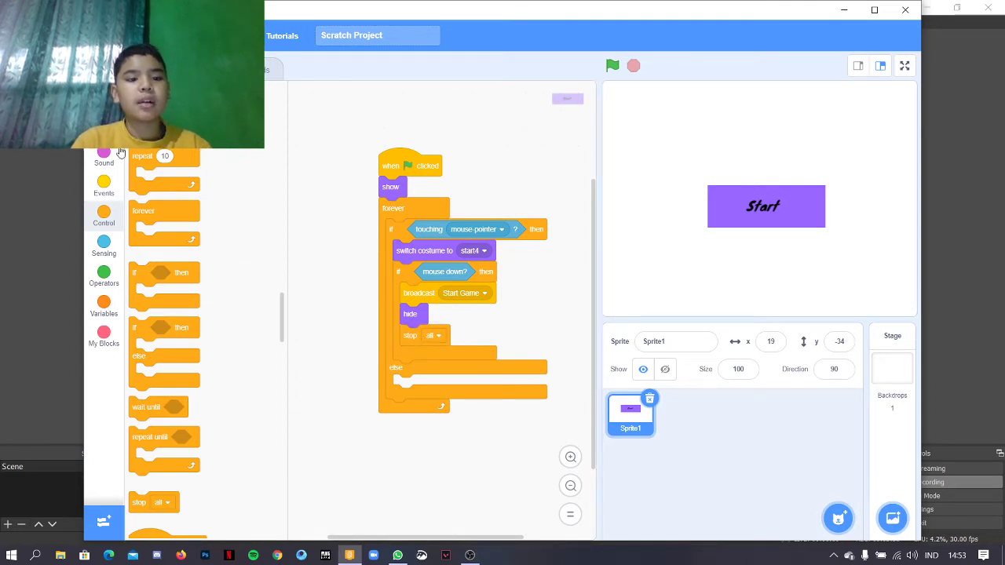
# - Fill the else branch with three "next costume" blocks, and briefly run and stop the project
pyautogui.scroll(10, 153, 208)
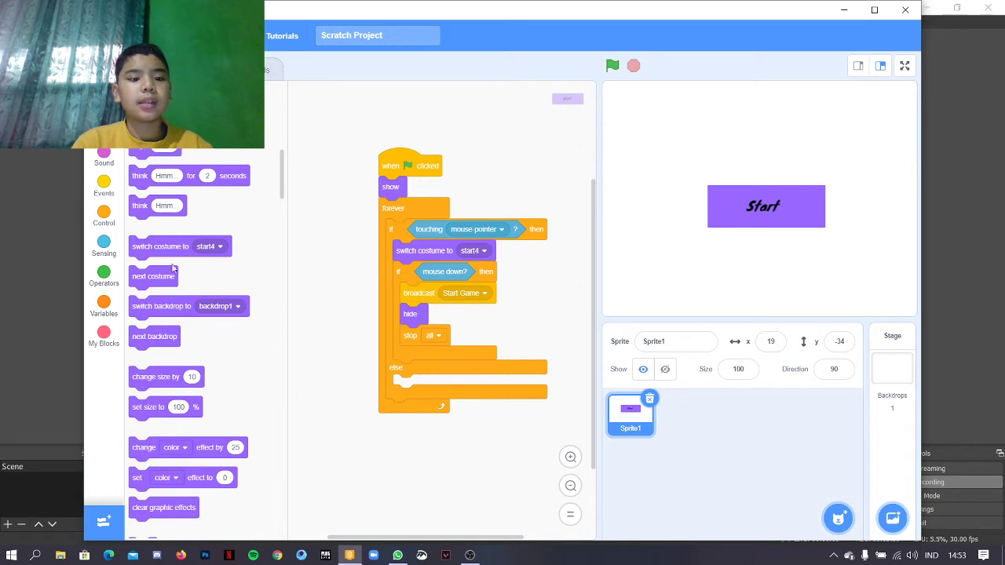
pyautogui.moveTo(157, 279); pyautogui.dragTo(426, 409)
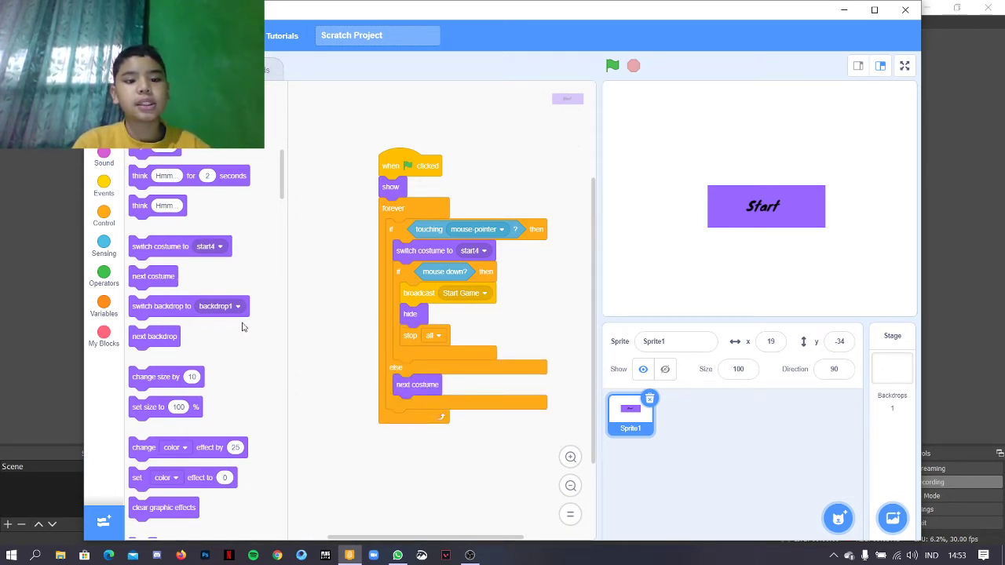
pyautogui.moveTo(169, 277); pyautogui.dragTo(424, 410)
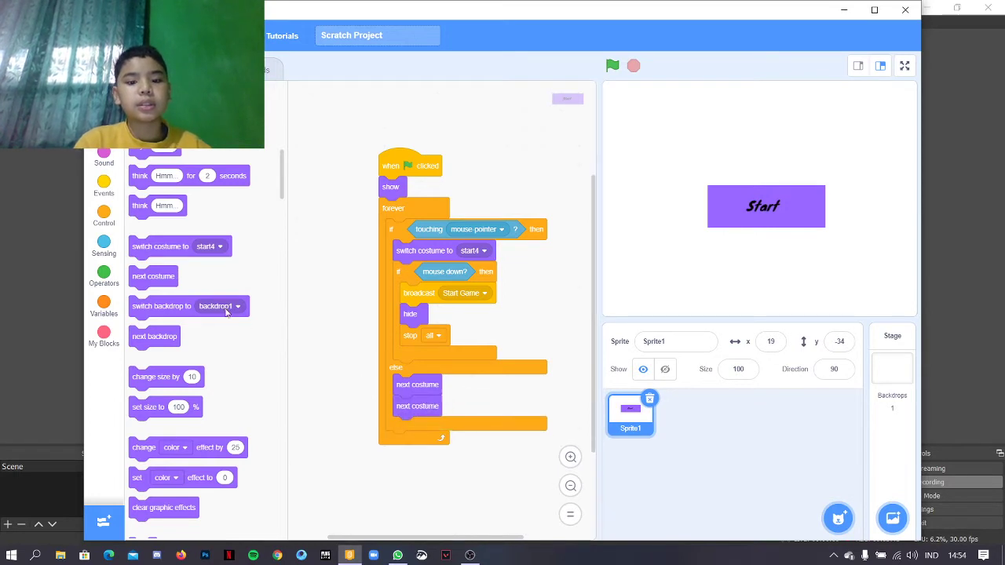
pyautogui.moveTo(156, 276); pyautogui.dragTo(432, 433)
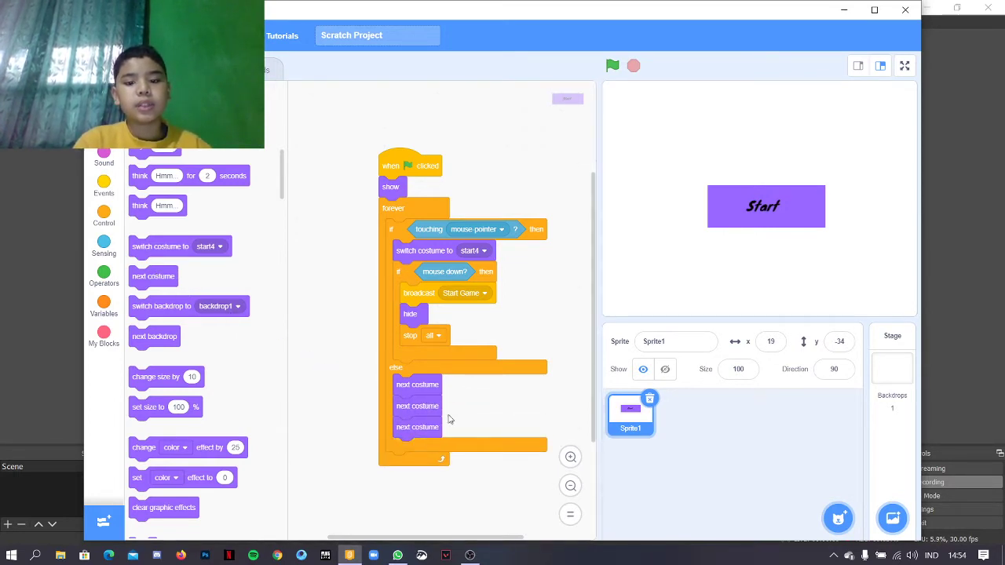
pyautogui.click(612, 69)
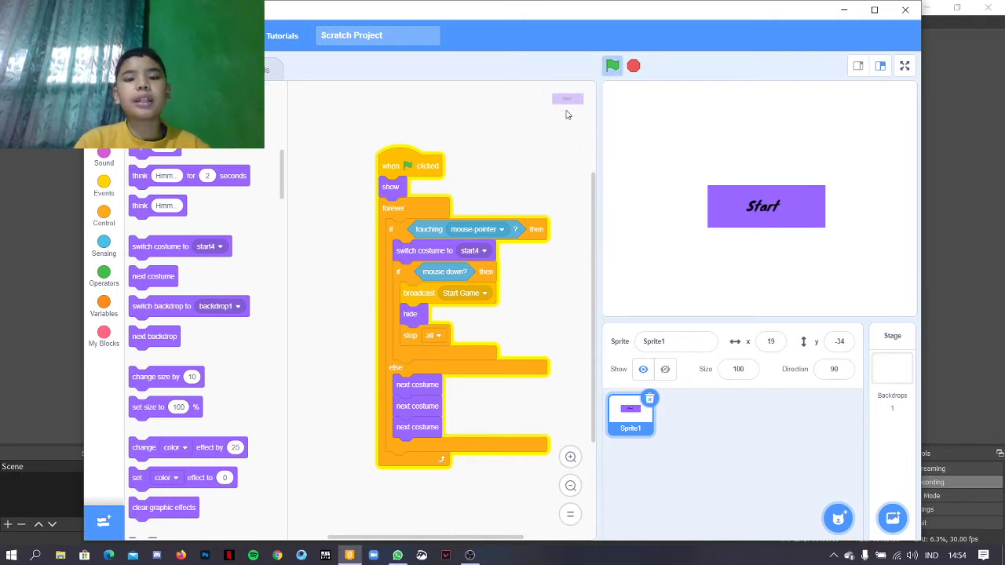
pyautogui.click(632, 69)
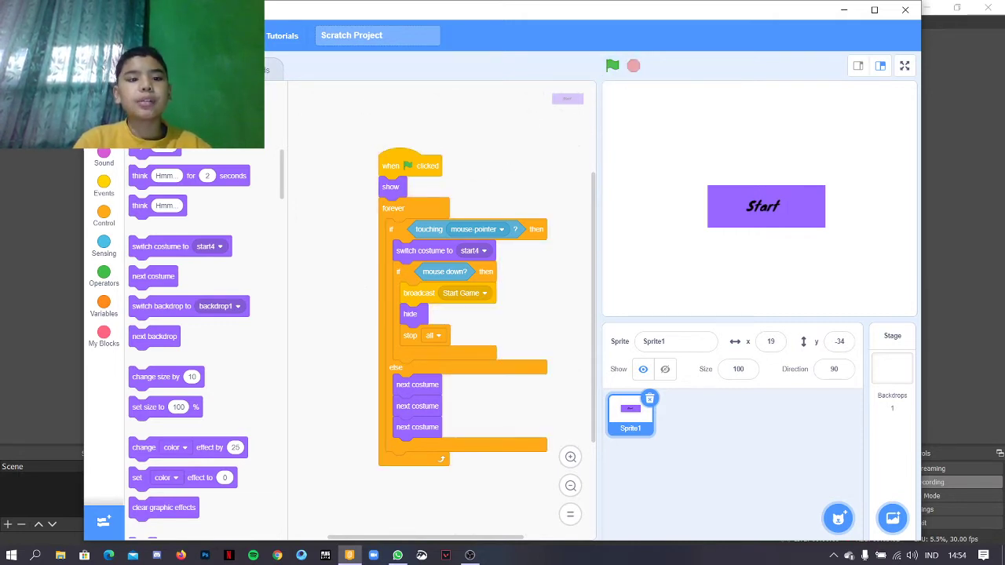
# - Fill the start2 costume's rectangle with red, using color 97, saturation 100 and brightness 100
pyautogui.click(184, 70)
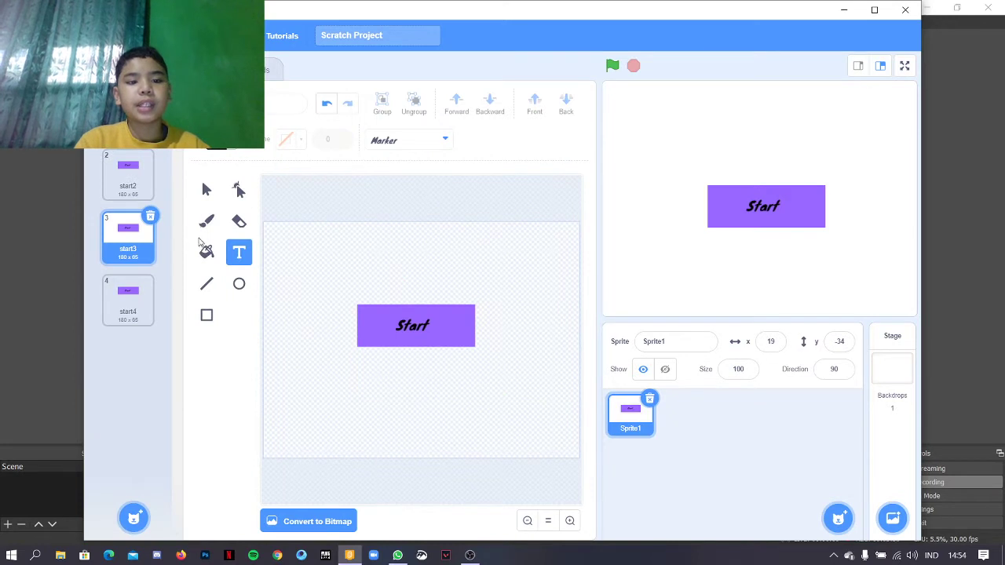
pyautogui.click(114, 173)
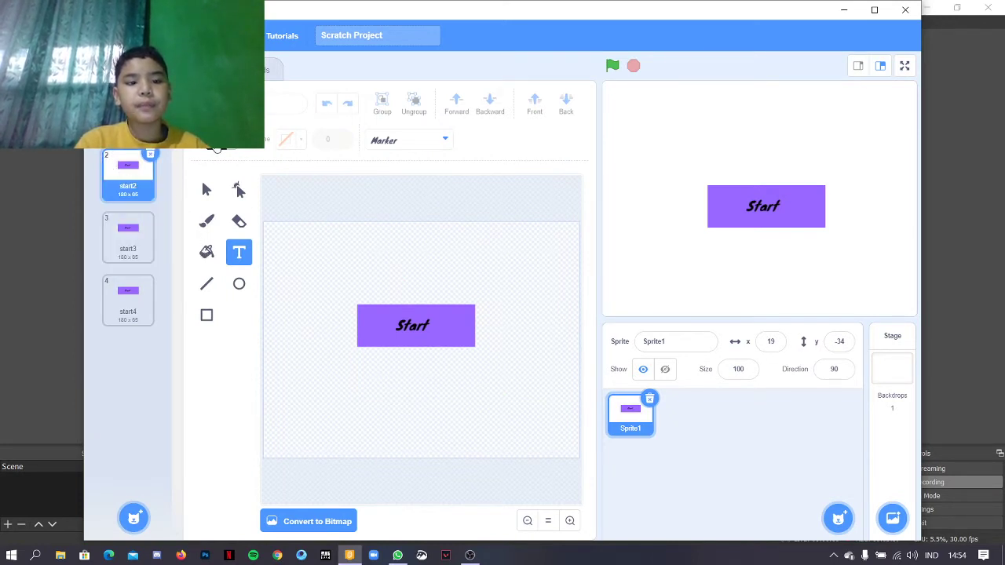
pyautogui.click(216, 145)
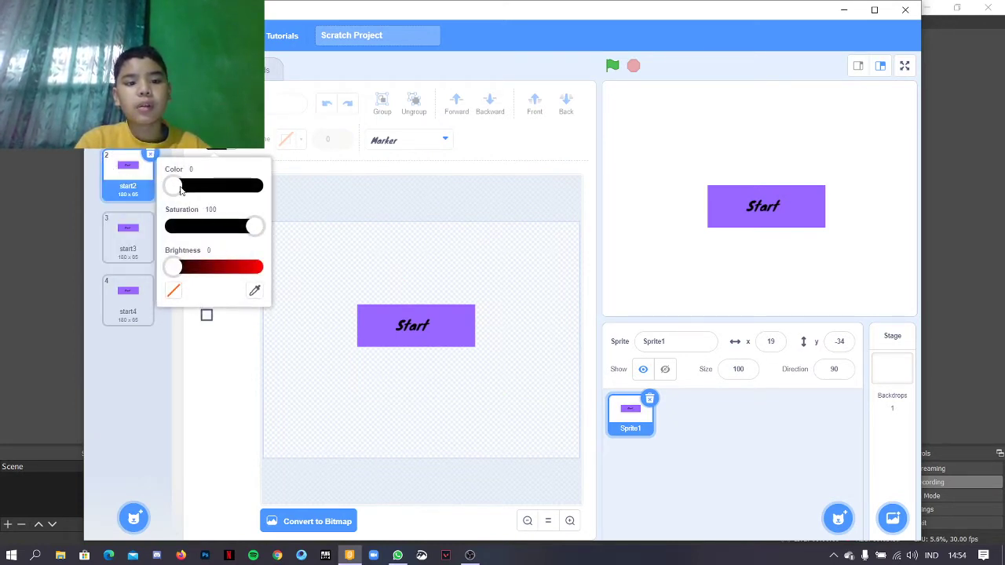
pyautogui.moveTo(181, 185); pyautogui.dragTo(252, 186)
pyautogui.moveTo(181, 267); pyautogui.dragTo(254, 267)
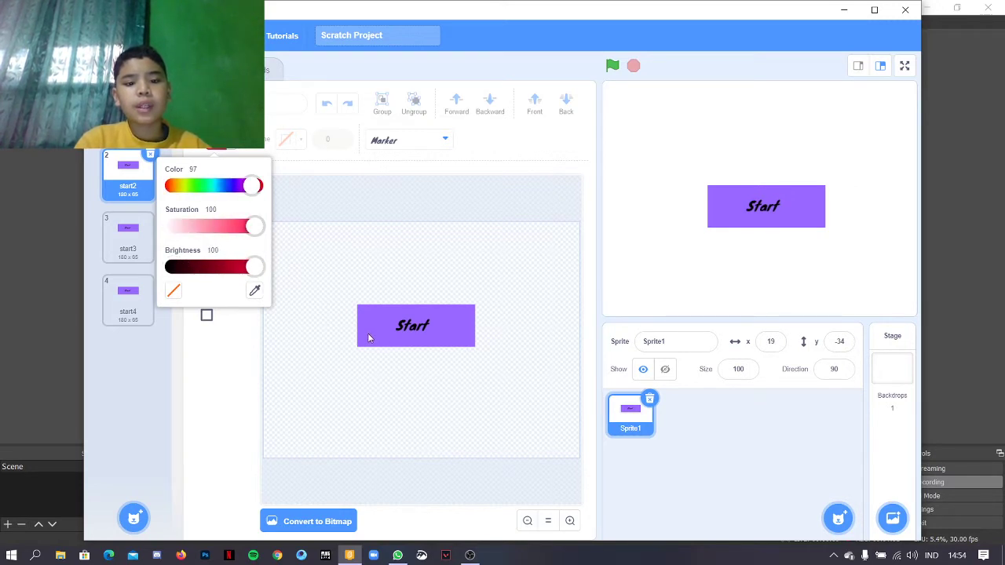
pyautogui.click(220, 361)
pyautogui.click(207, 251)
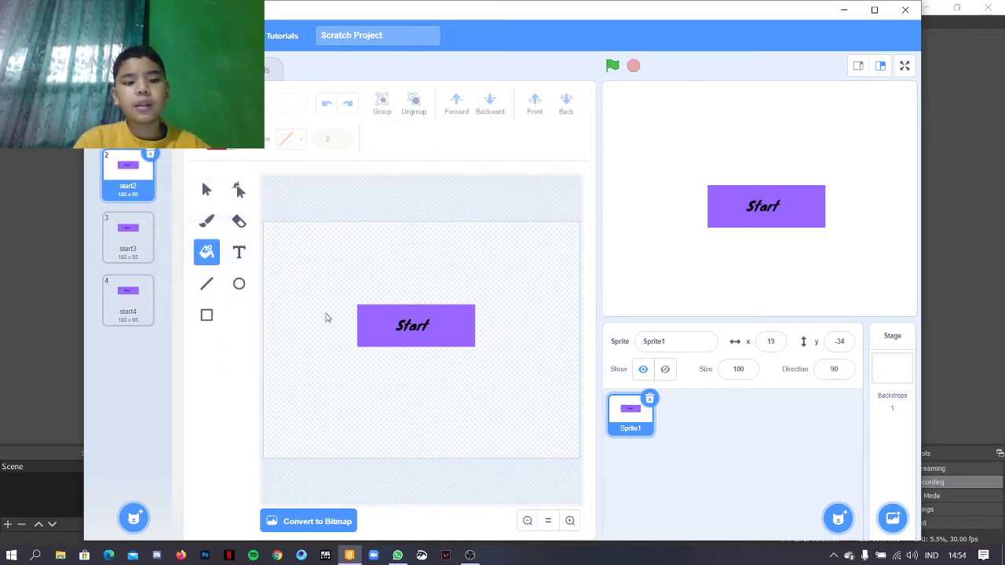
pyautogui.click(365, 324)
# - Fill the start3 costume's rectangle with green, using color 39 at full saturation and brightness
pyautogui.click(130, 236)
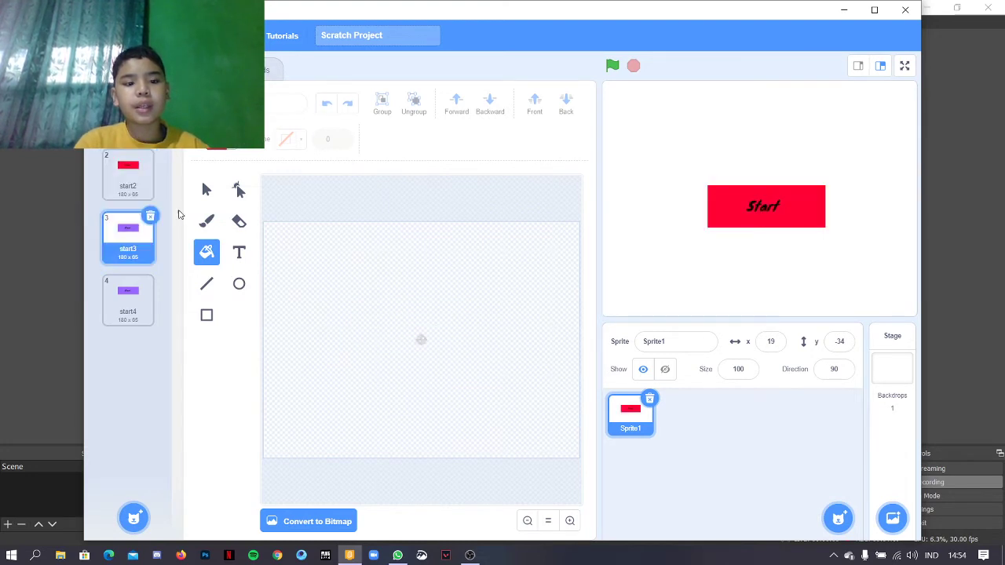
pyautogui.click(222, 149)
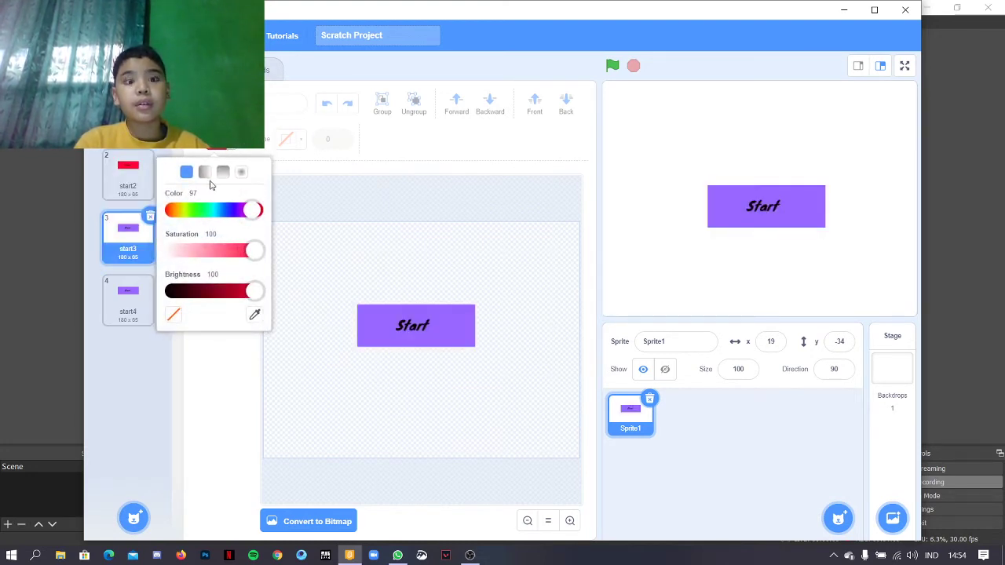
pyautogui.click(205, 207)
pyautogui.click(262, 354)
pyautogui.click(381, 327)
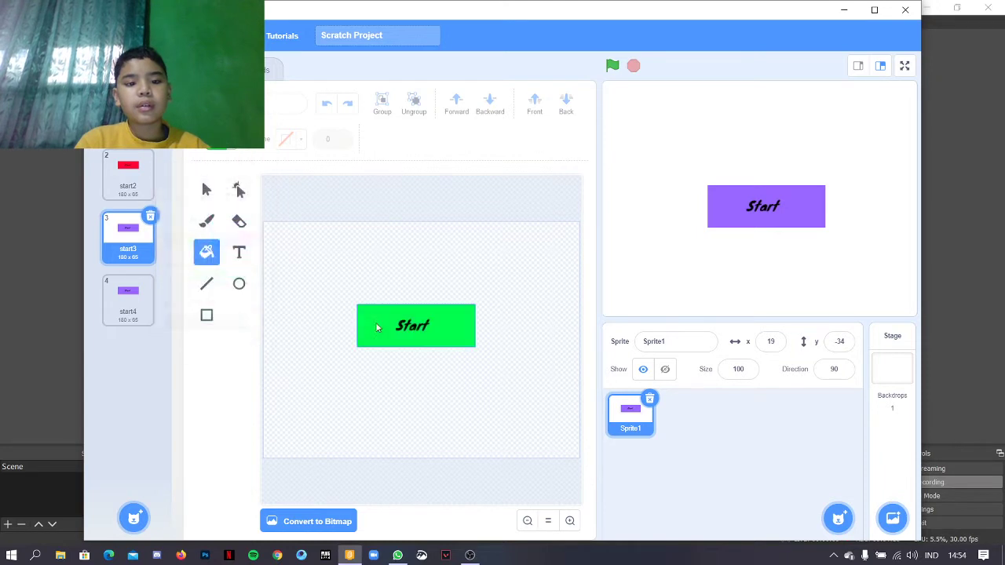
# - Fill the start4 costume's rectangle with yellow-green
pyautogui.click(146, 315)
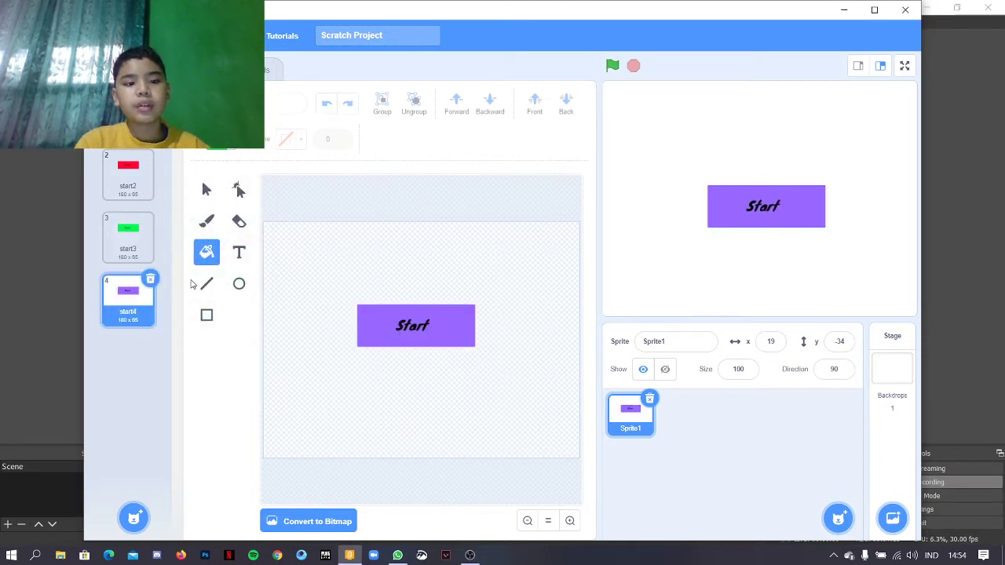
pyautogui.click(220, 146)
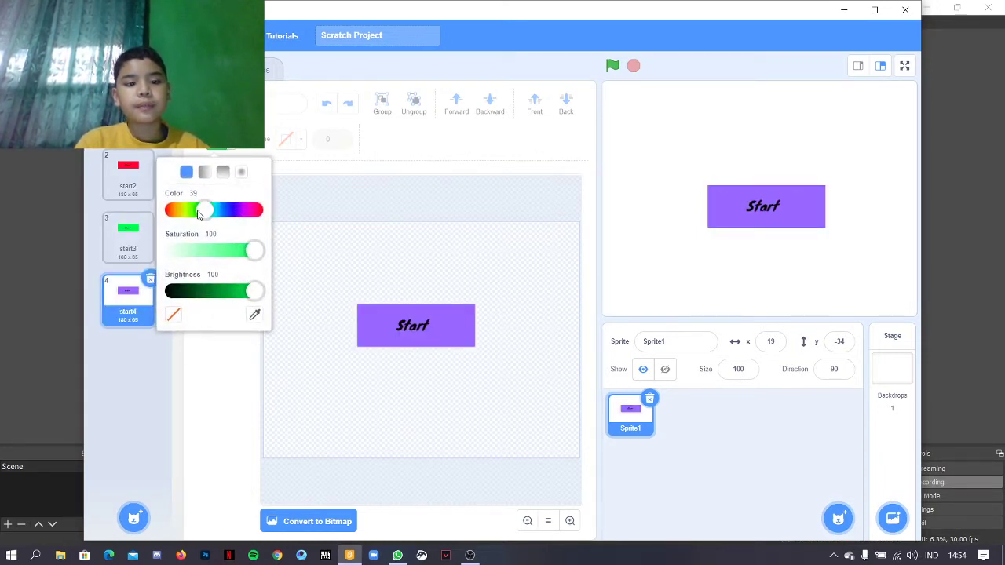
pyautogui.click(194, 211)
pyautogui.click(355, 287)
pyautogui.click(369, 324)
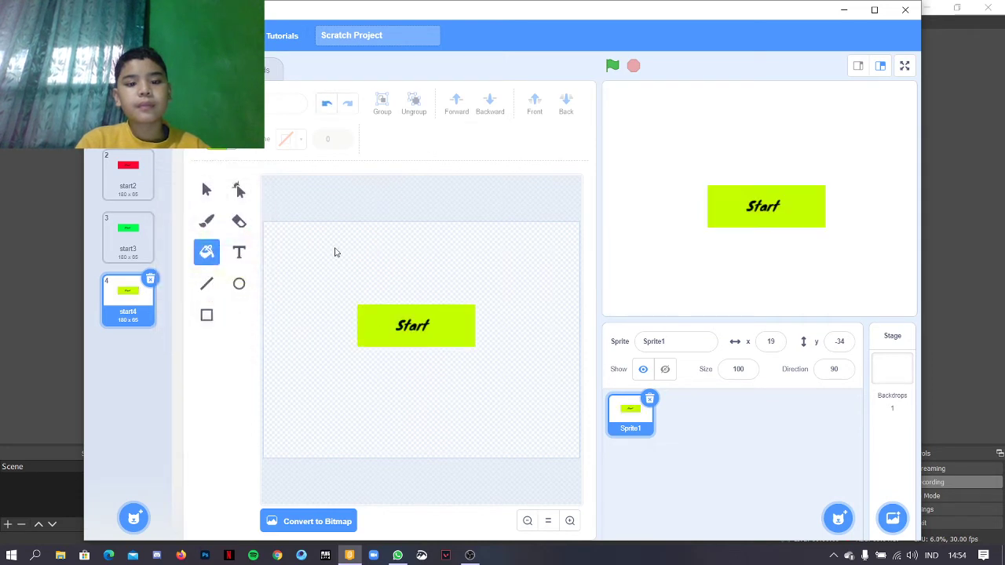
# - Return to the sprite's code and run the project to test the recoloured Start button
pyautogui.click(118, 70)
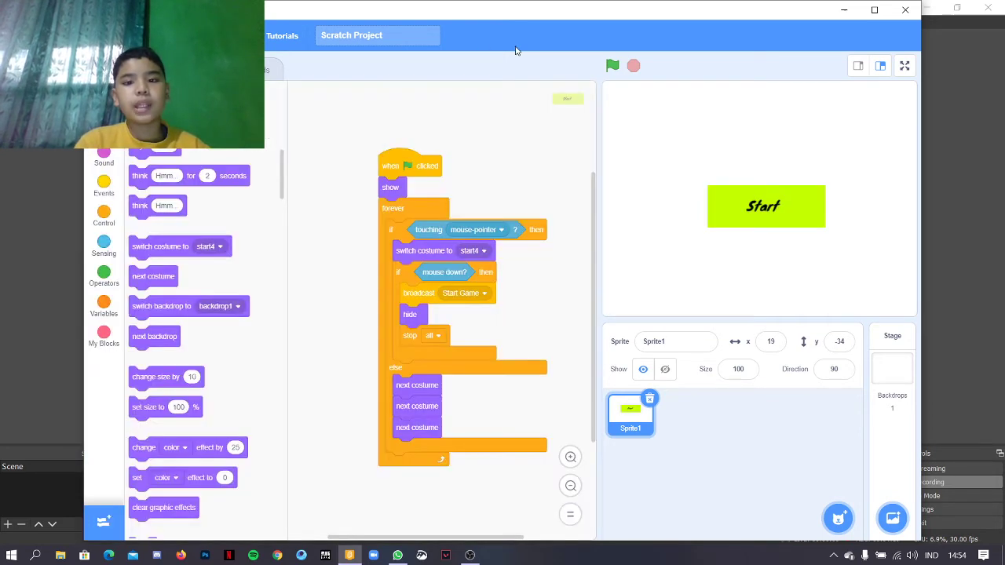
pyautogui.click(608, 68)
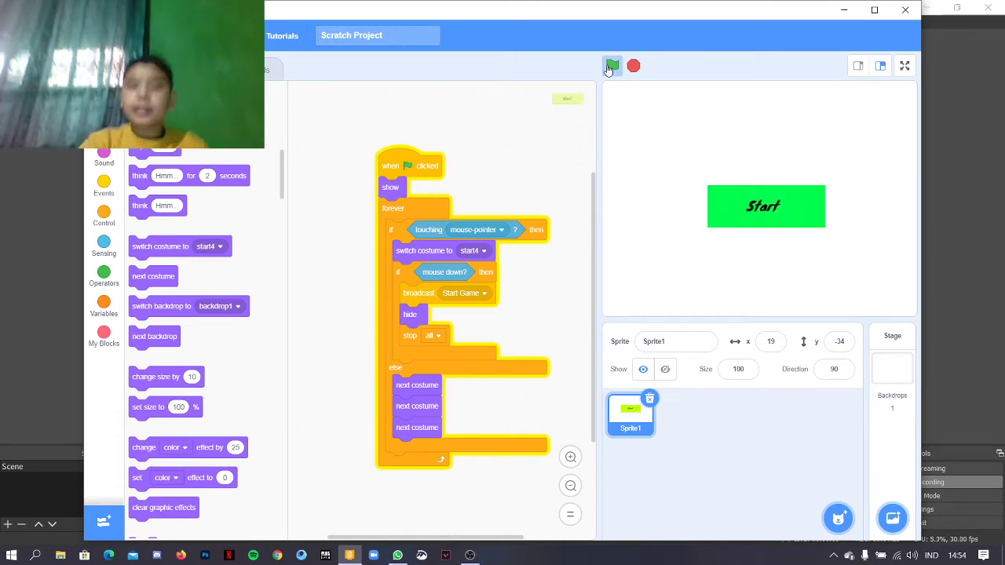
# - Stop the running project and shift the Start button's script slightly left in the code area
pyautogui.click(633, 66)
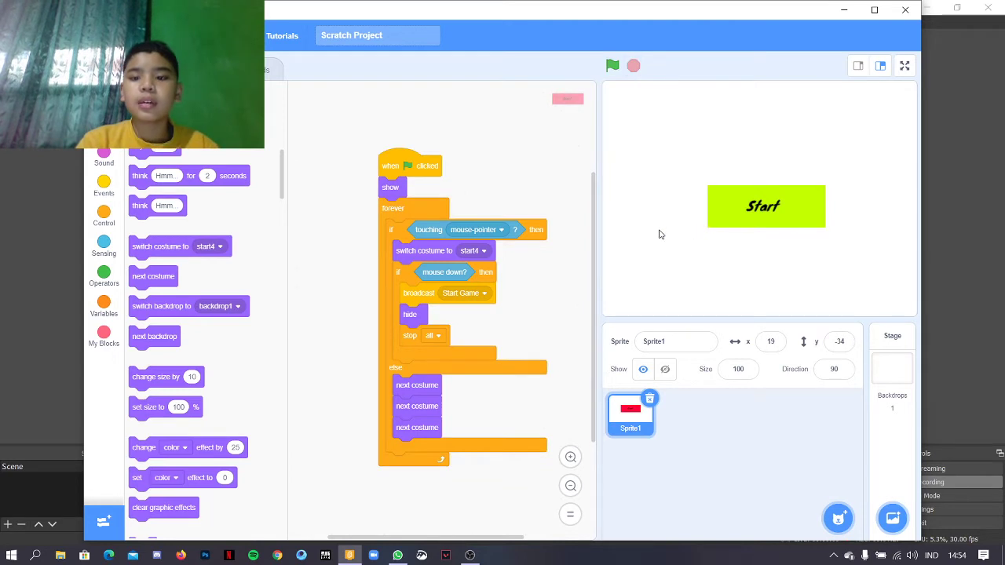
pyautogui.moveTo(408, 167); pyautogui.dragTo(354, 162)
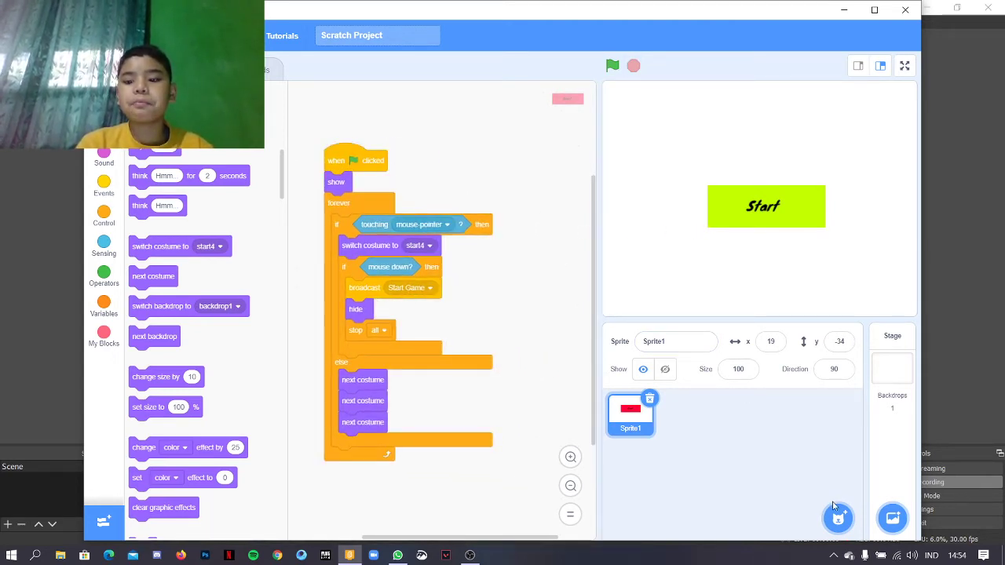
# - Paint a new sprite and draw a yellow-green rectangle without an outline near the centre of its costume
pyautogui.moveTo(836, 514)
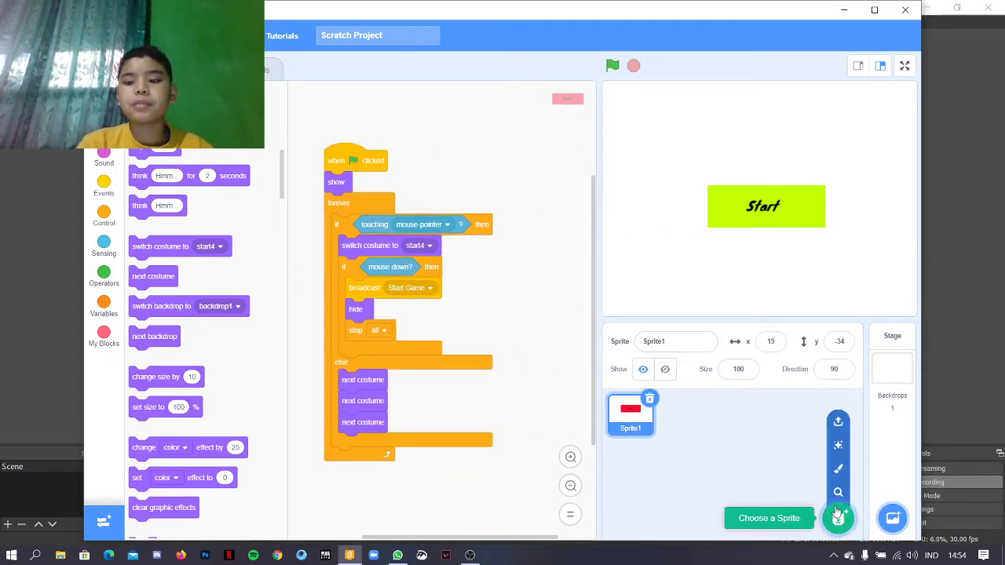
pyautogui.click(837, 471)
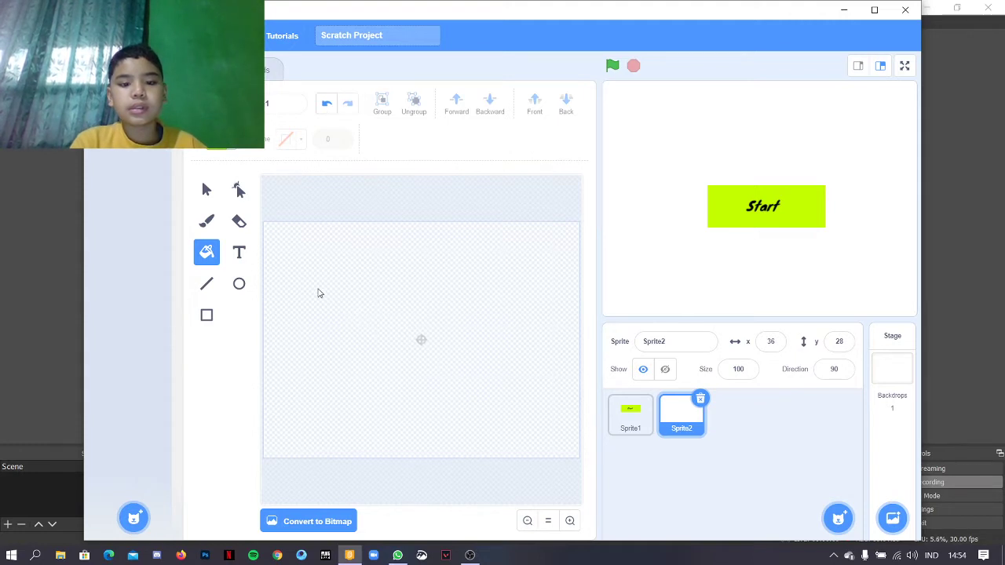
pyautogui.click(207, 316)
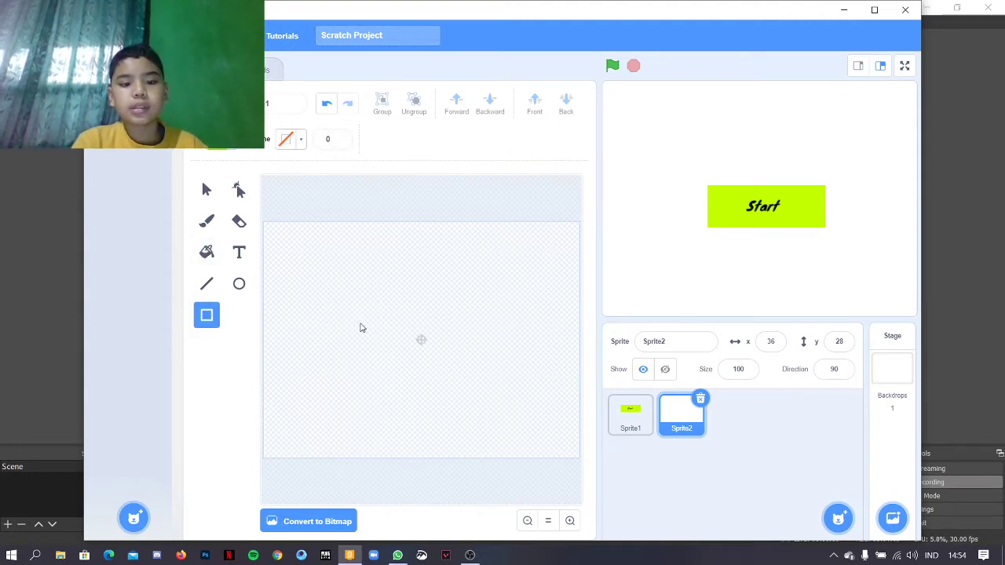
pyautogui.moveTo(359, 323); pyautogui.dragTo(458, 369)
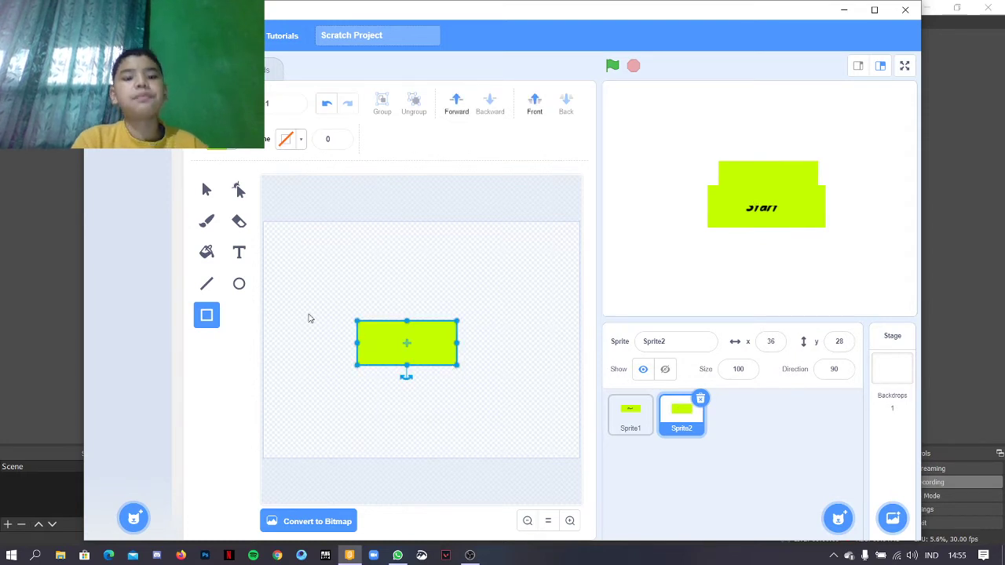
# - Add the text "EXIT" in blue with the Marker font on the new sprite's rectangle
pyautogui.click(239, 255)
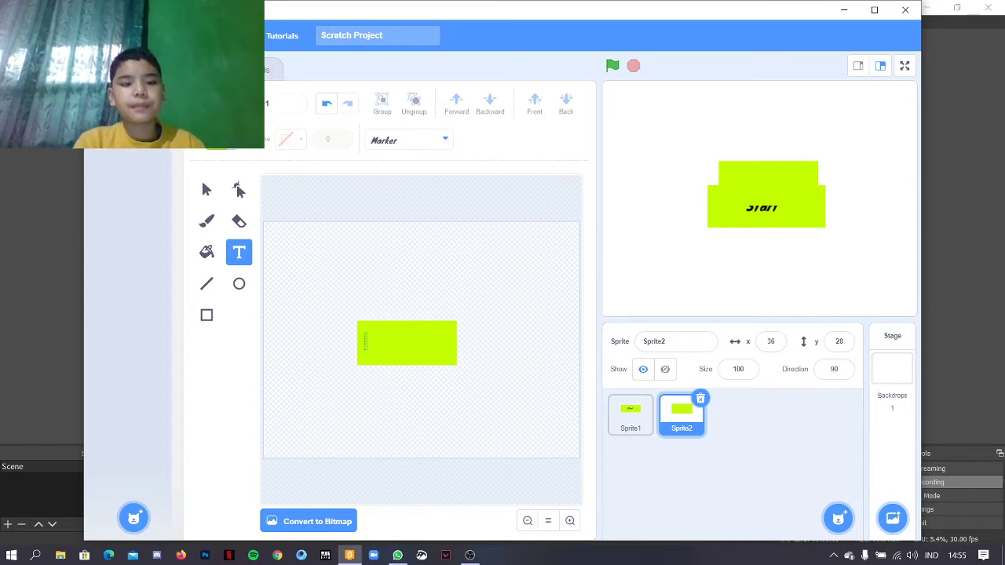
pyautogui.click(214, 141)
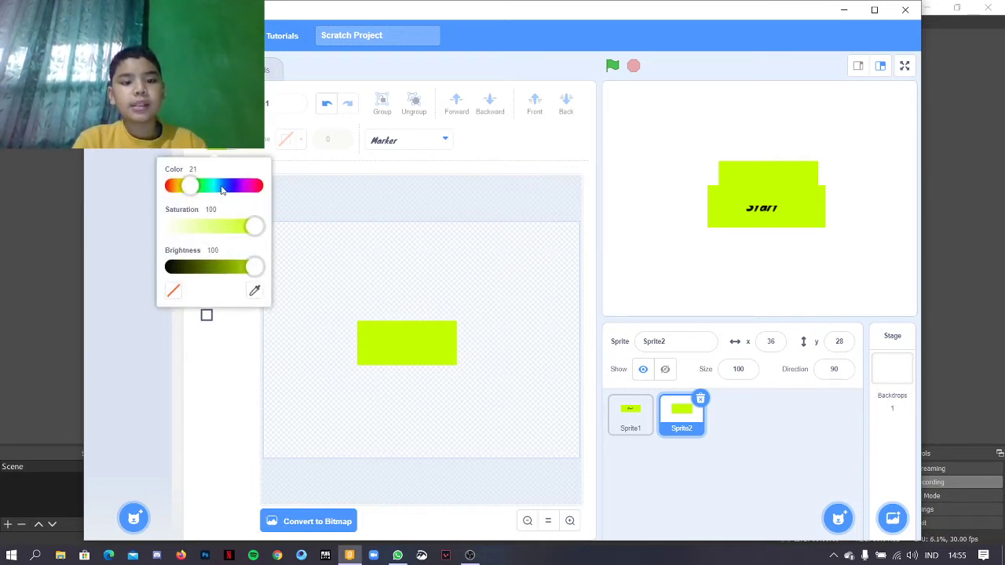
pyautogui.click(336, 220)
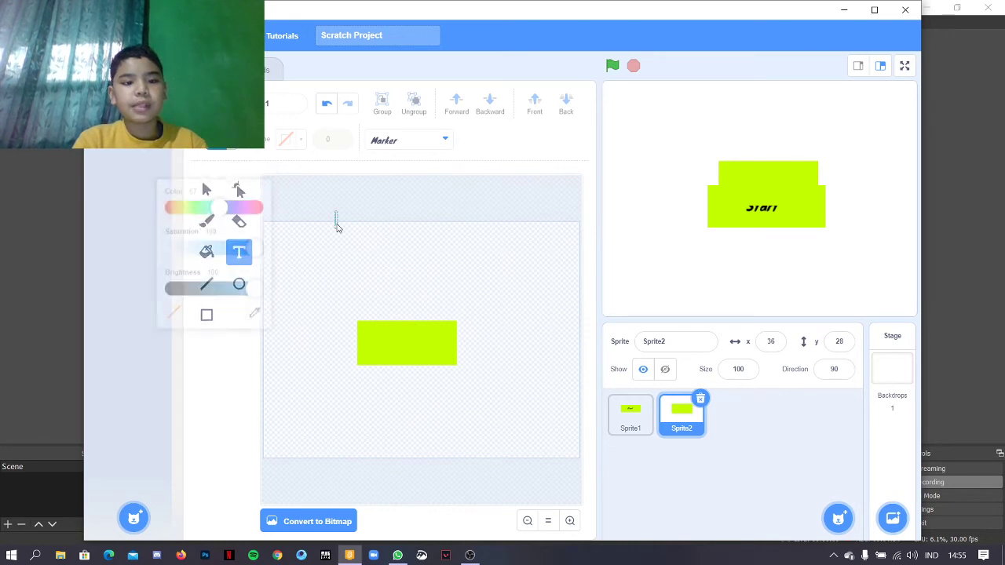
pyautogui.click(372, 336)
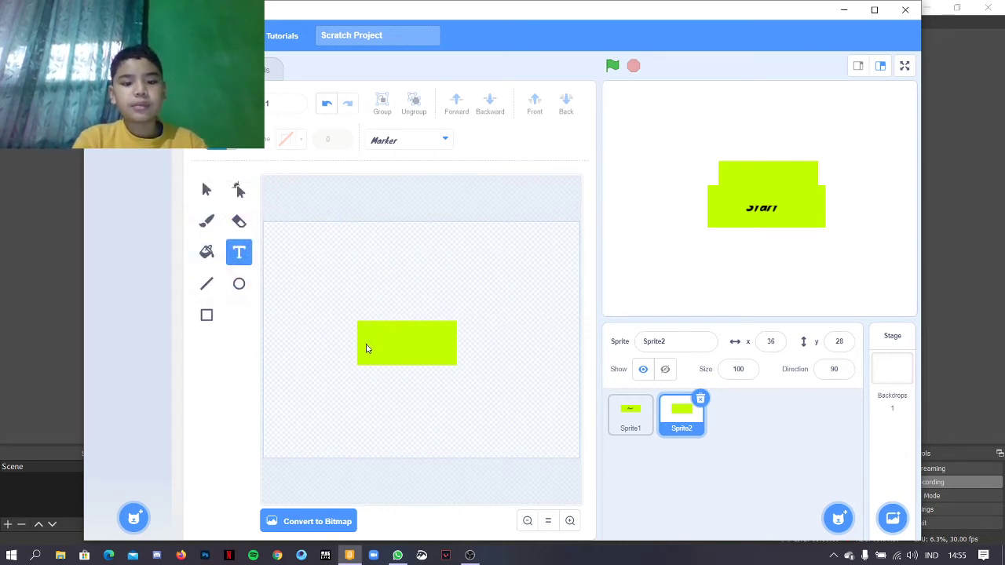
pyautogui.write('FX')
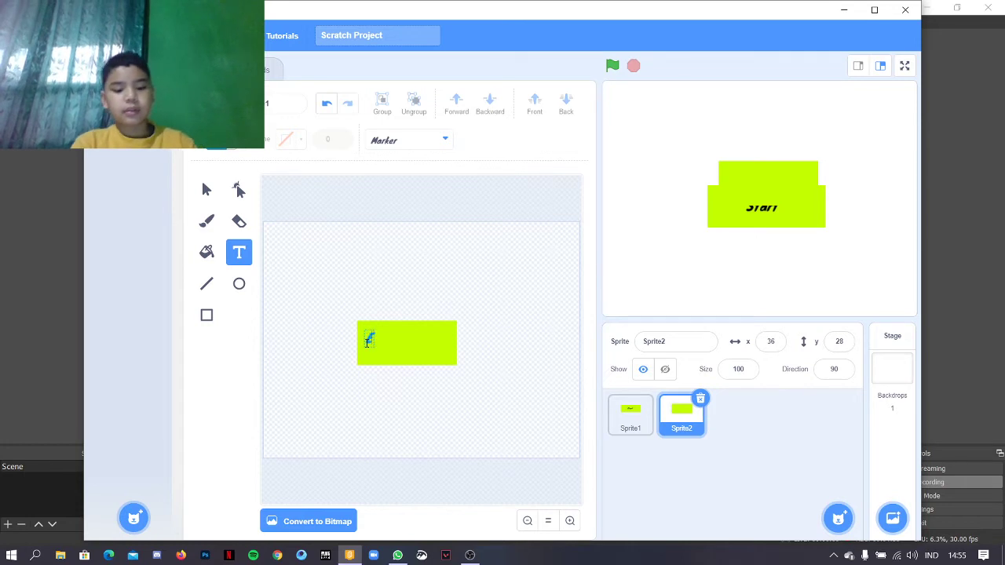
pyautogui.write('IT')
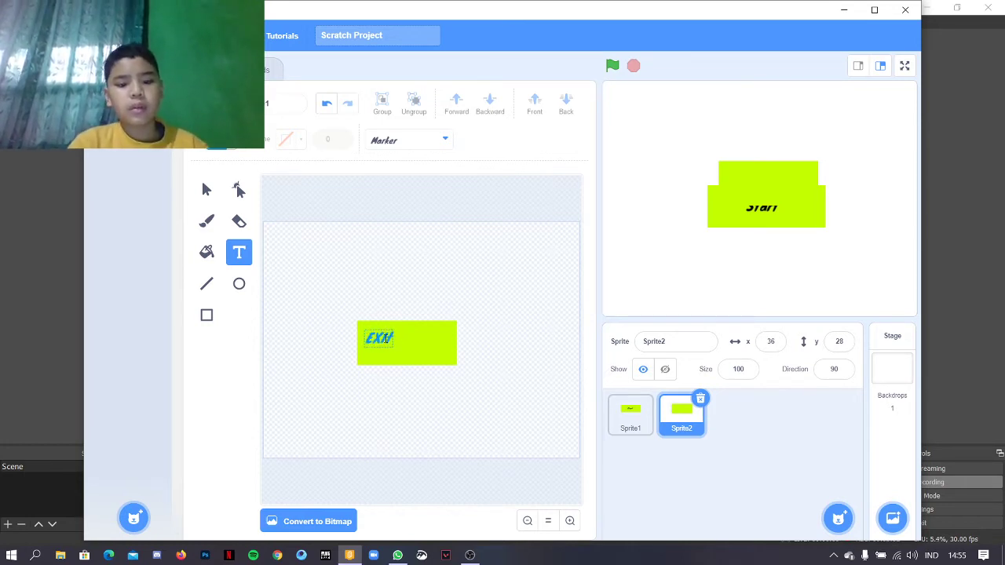
# - Replace the label on the rectangle with "exit" in lowercase
pyautogui.press('BackSpace')
pyautogui.press('BackSpace')
pyautogui.press('BackSpace')
pyautogui.press('BackSpace')
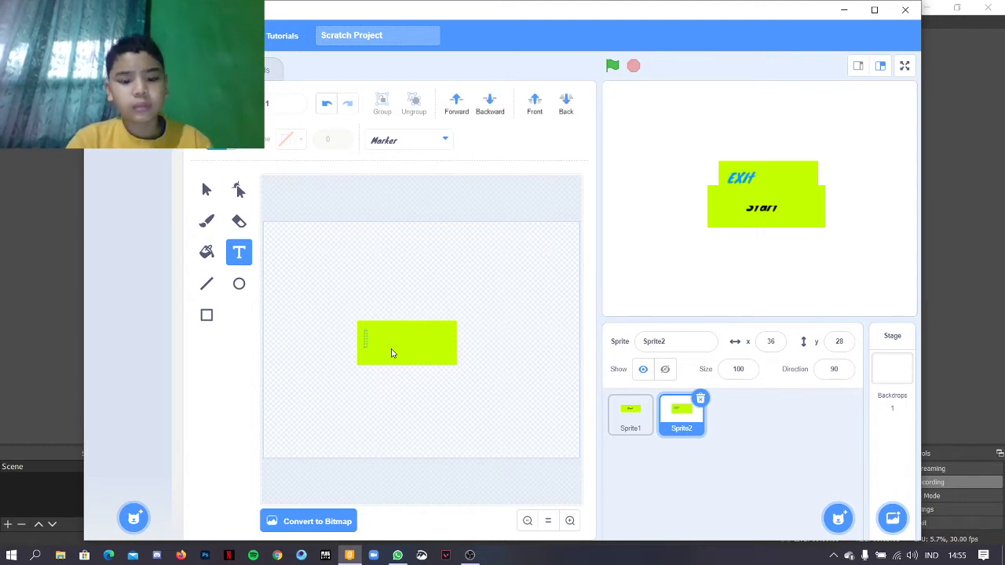
pyautogui.write('exit')
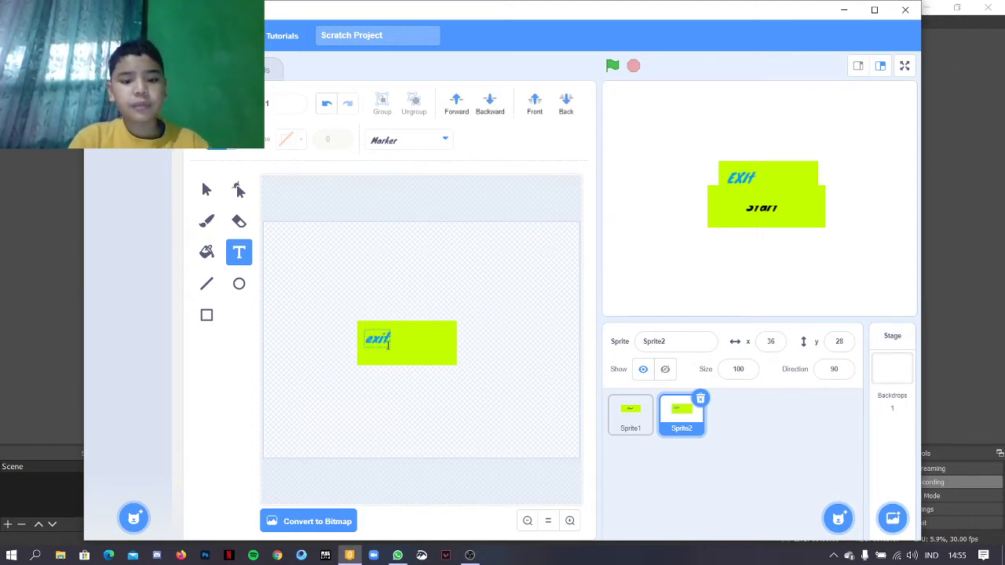
pyautogui.doubleClick(397, 339)
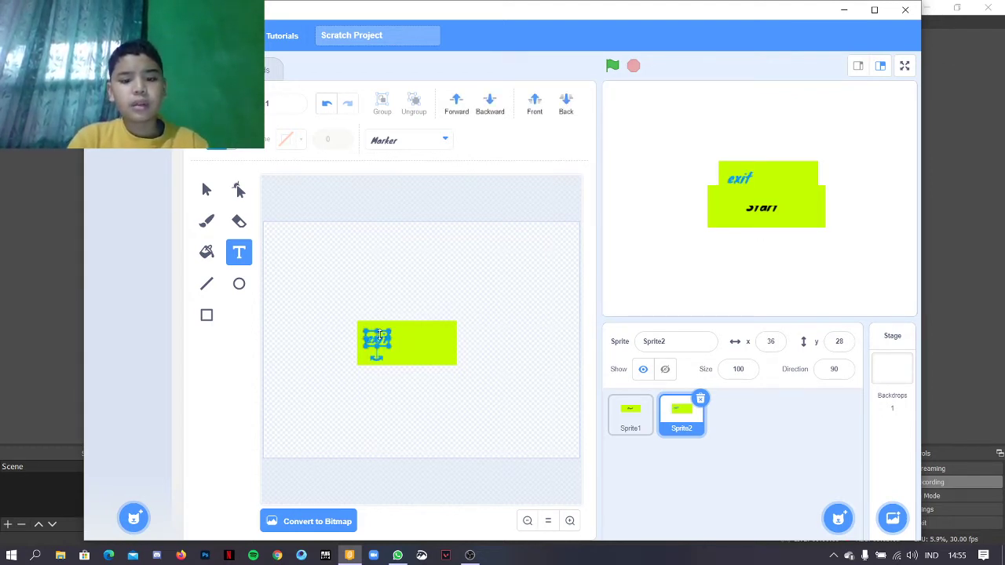
pyautogui.click(398, 339)
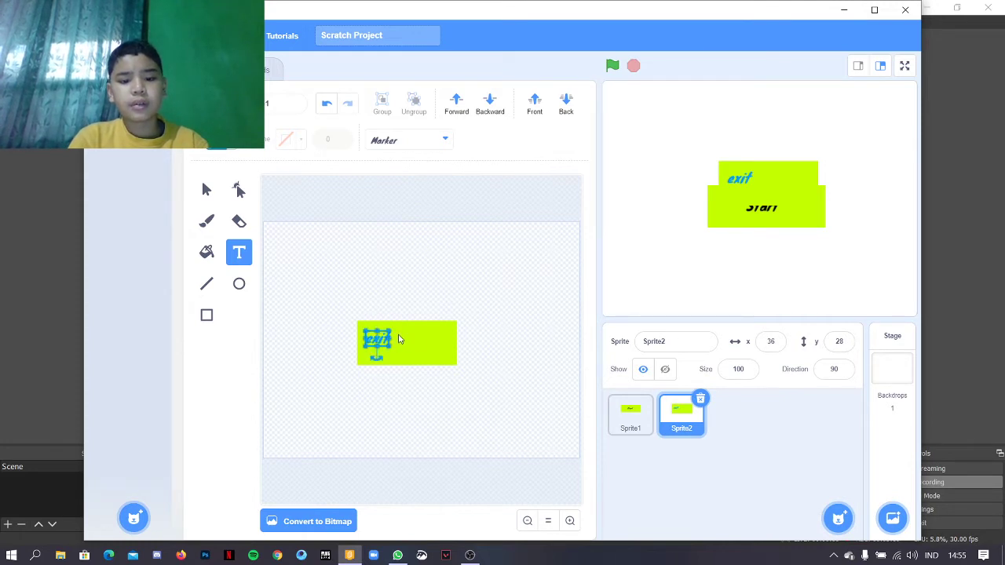
pyautogui.click(399, 339)
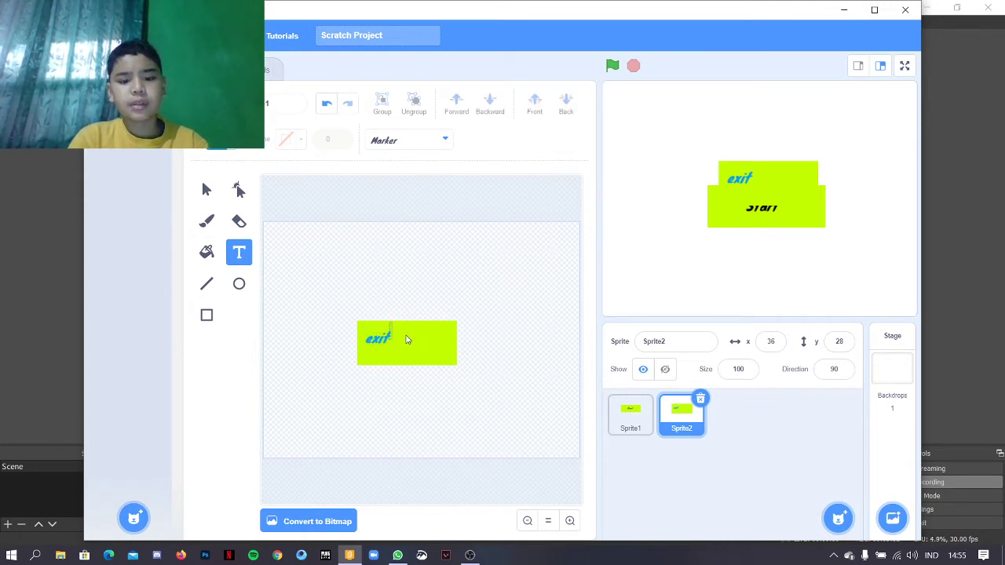
pyautogui.click(386, 338)
pyautogui.doubleClick(382, 339)
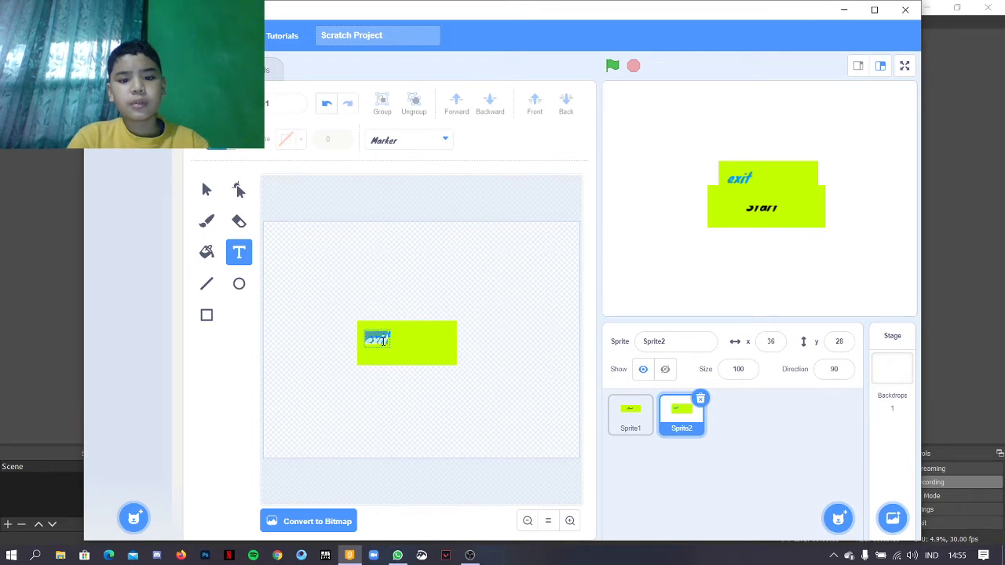
pyautogui.click(404, 316)
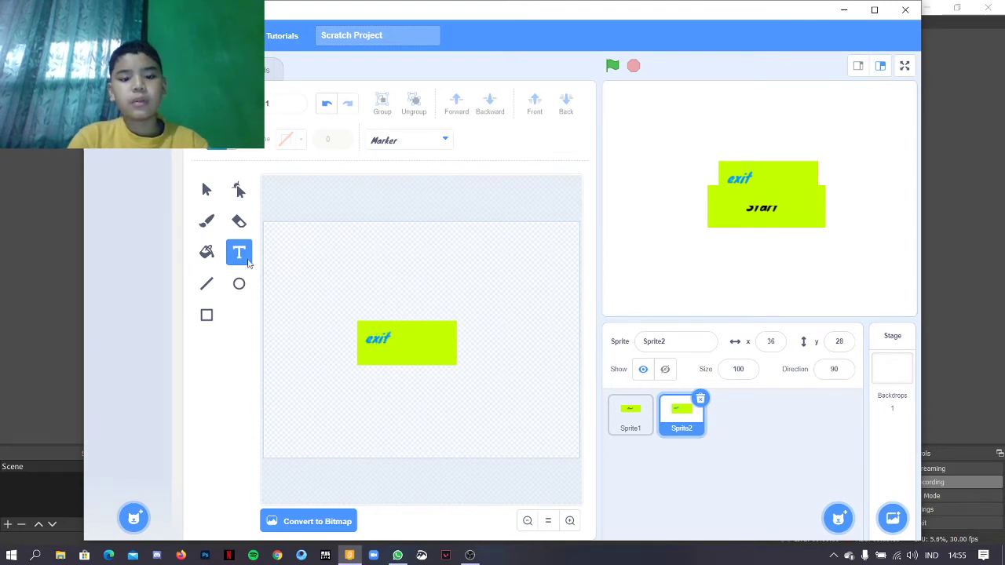
# - Enlarge the "exit" text to nearly fill the rectangle and move the sprite below the Start button on the stage
pyautogui.click(206, 189)
pyautogui.click(369, 337)
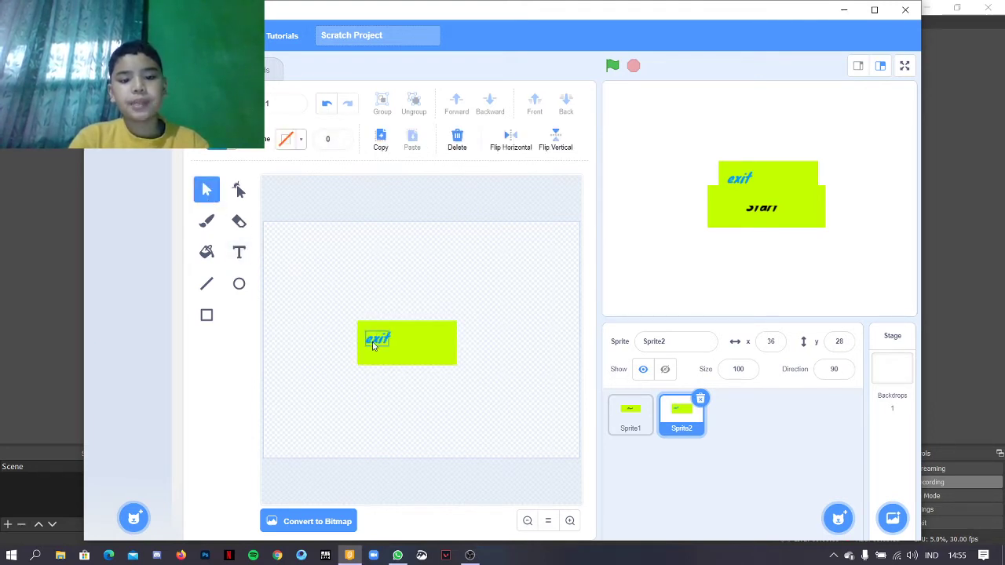
pyautogui.moveTo(391, 339); pyautogui.dragTo(405, 317)
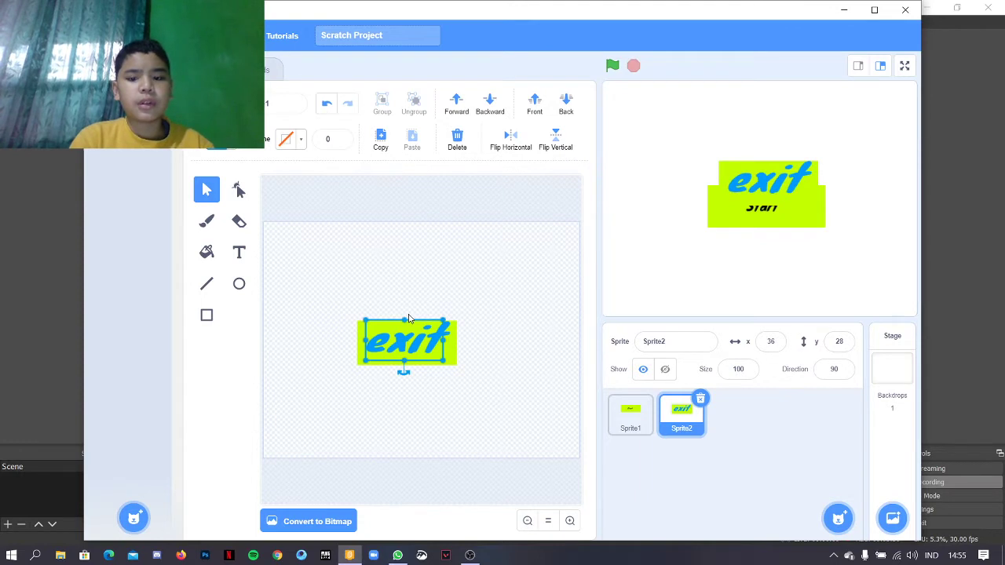
pyautogui.click(408, 318)
pyautogui.moveTo(748, 186); pyautogui.dragTo(748, 254)
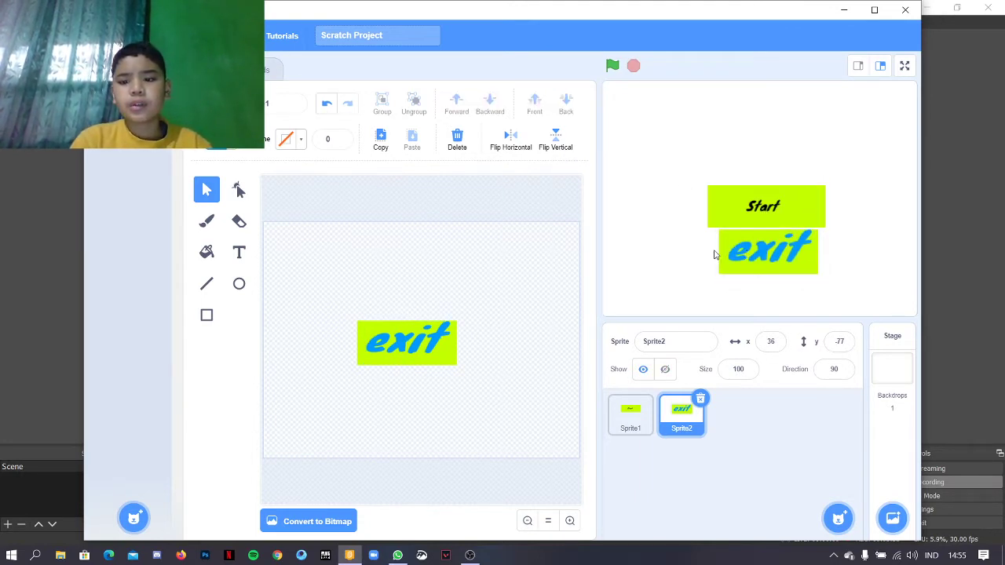
# - Widen the rectangle on both sides of the "exit" text and place the sprite directly under the Start button at x 37, y -74
pyautogui.click(361, 346)
pyautogui.moveTo(358, 343); pyautogui.dragTo(339, 343)
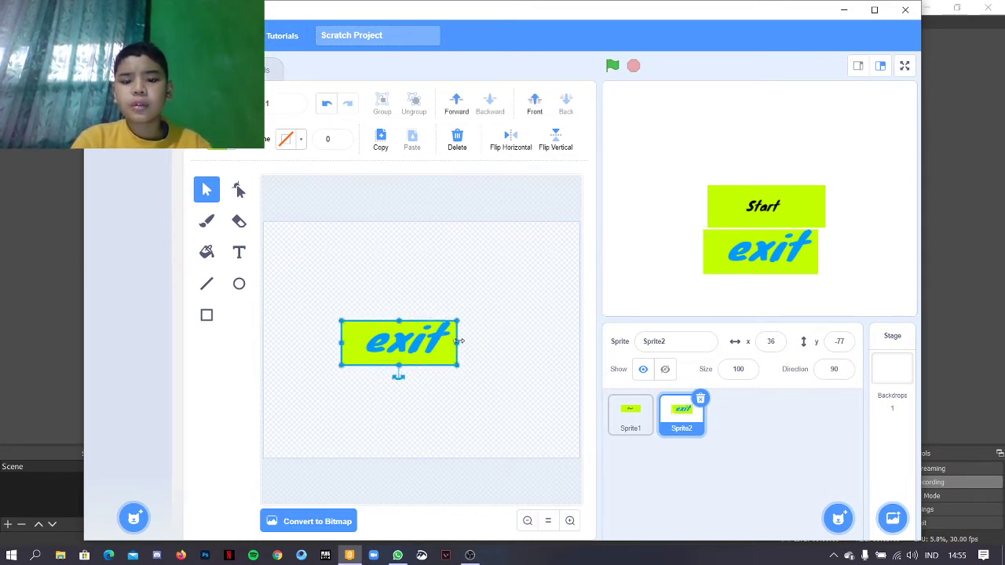
pyautogui.moveTo(458, 340); pyautogui.dragTo(476, 341)
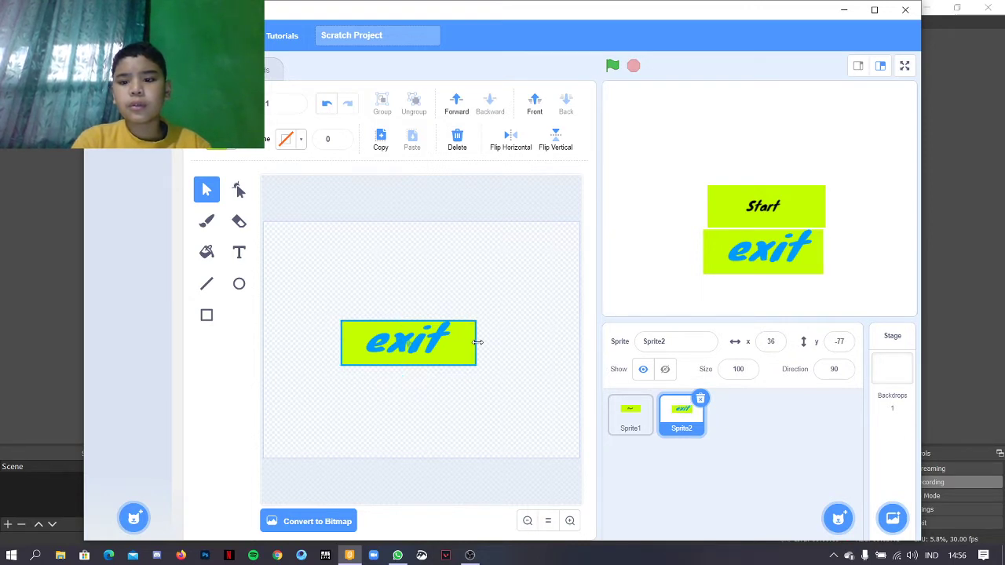
pyautogui.moveTo(773, 252); pyautogui.dragTo(773, 250)
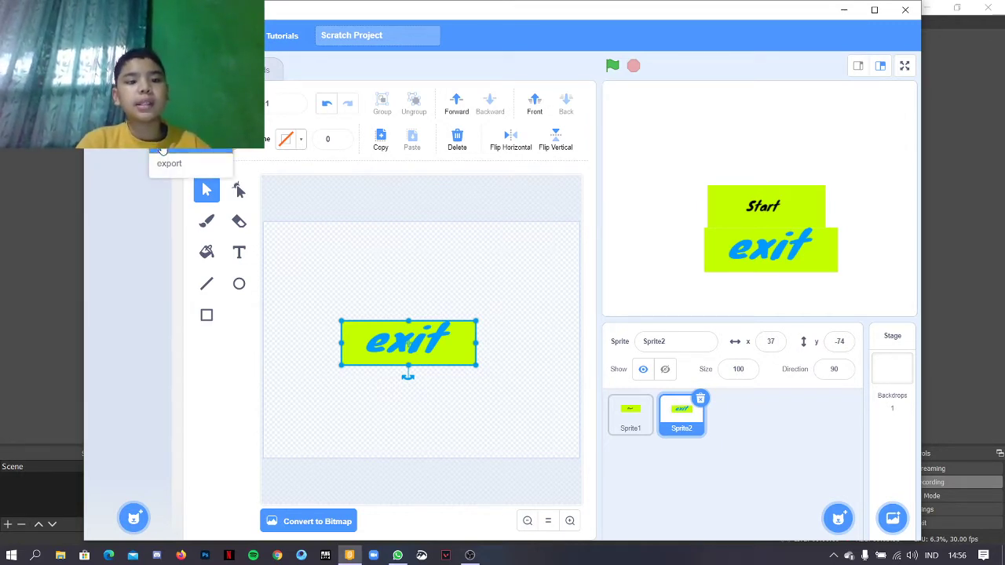
# - Duplicate the exit costume three times so the sprite has four costumes
pyautogui.click(161, 149)
pyautogui.rightClick(138, 181)
pyautogui.click(162, 190)
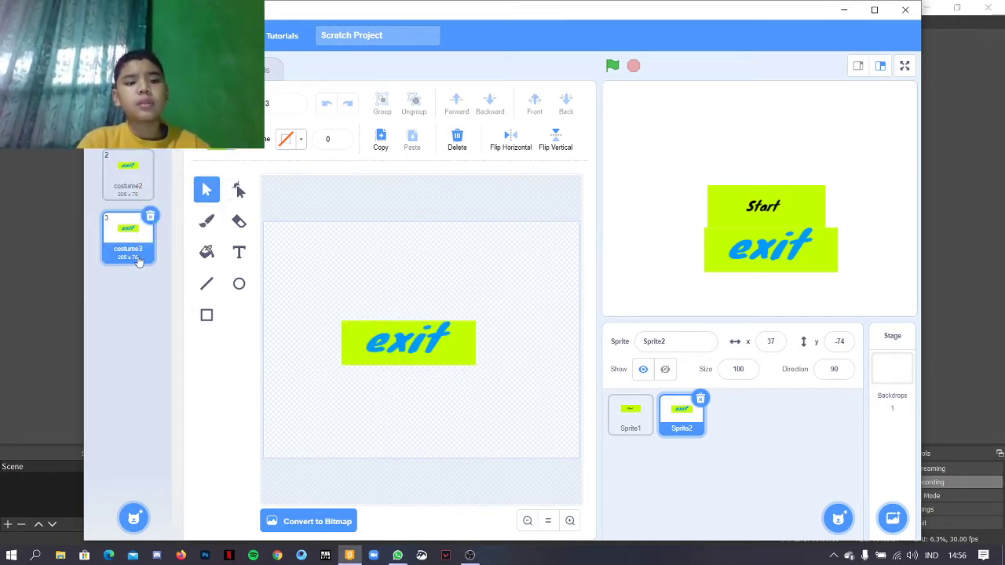
pyautogui.rightClick(135, 248)
pyautogui.click(157, 257)
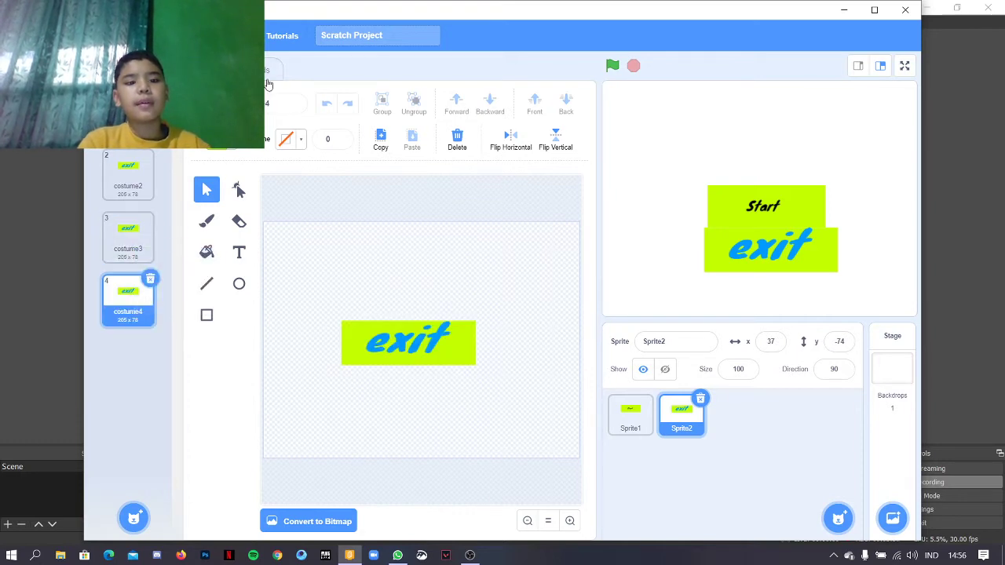
# - Rename the sprite's first costume and name the second costume exit2
pyautogui.click(271, 103)
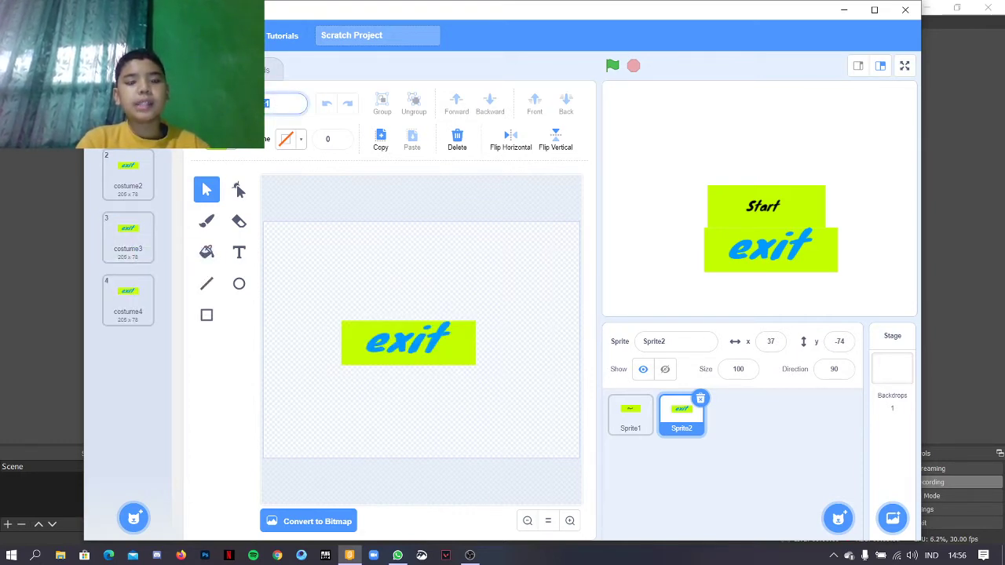
pyautogui.press('BackSpace')
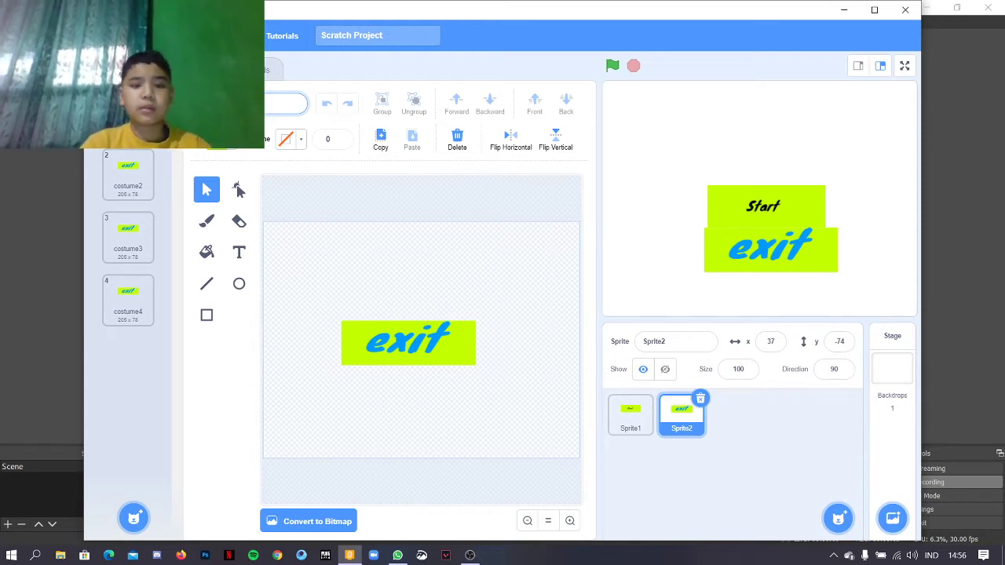
pyautogui.click(128, 177)
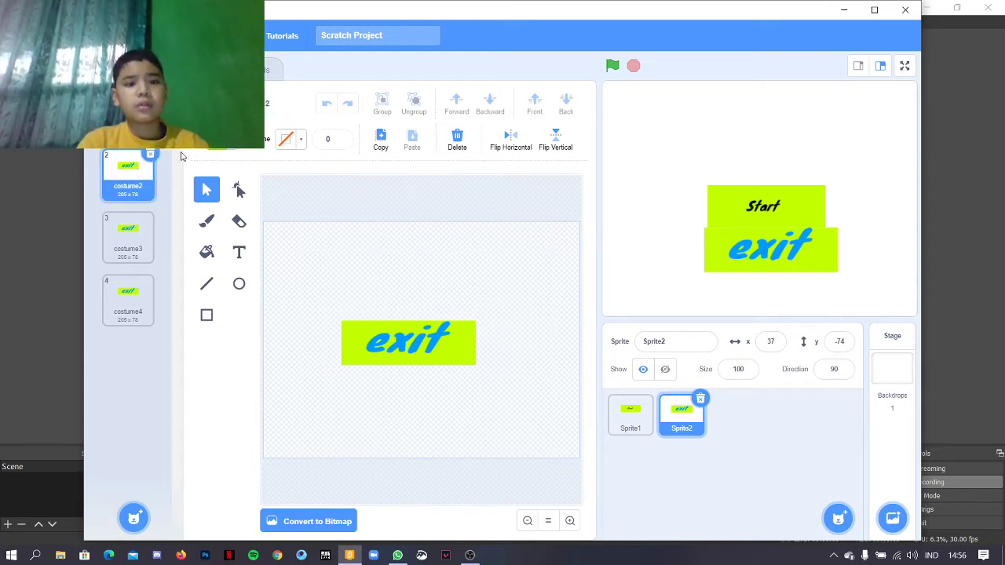
pyautogui.click(284, 100)
pyautogui.press('BackSpace')
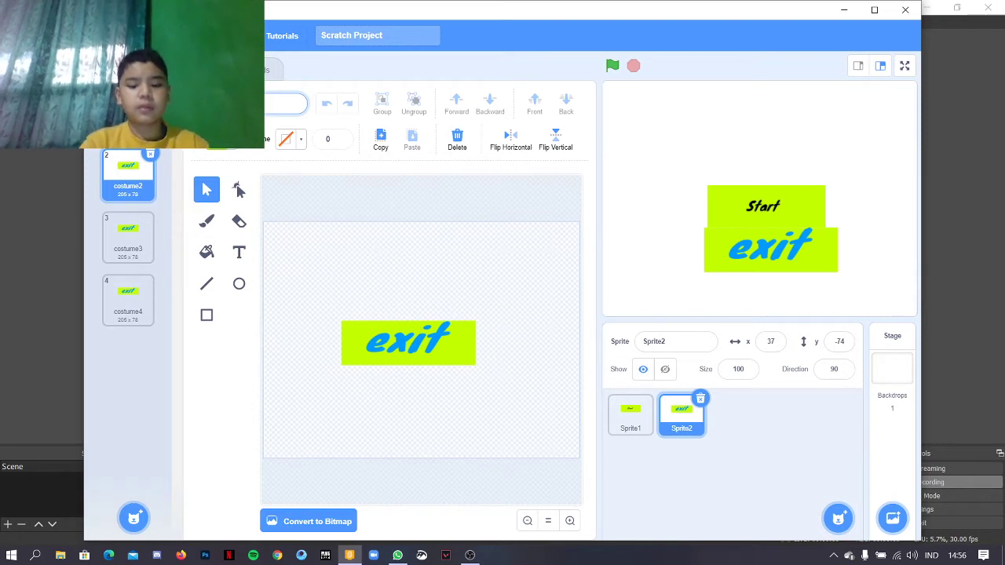
# - Rename the third costume as exit3 and the fourth costume as exit4
pyautogui.click(124, 244)
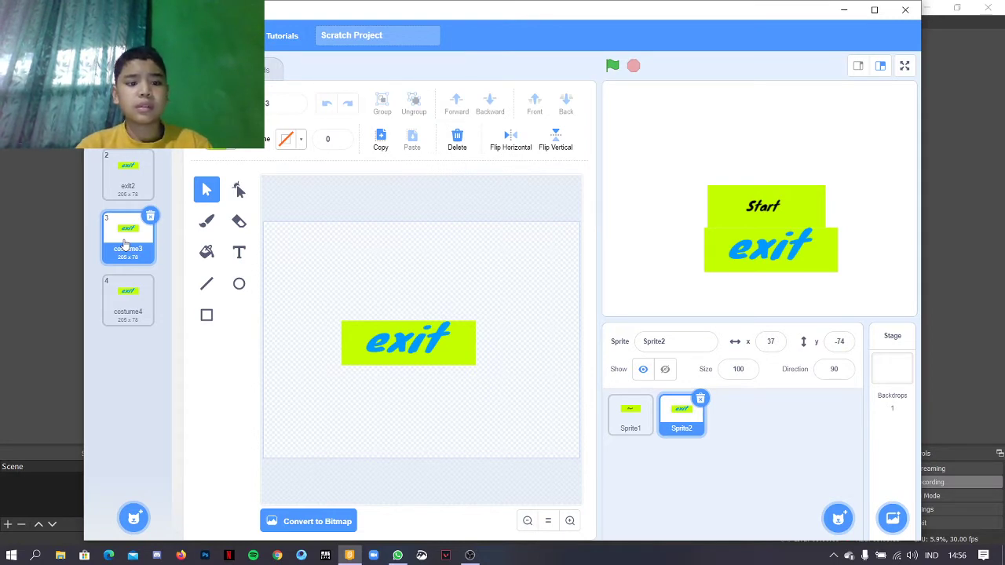
pyautogui.click(284, 98)
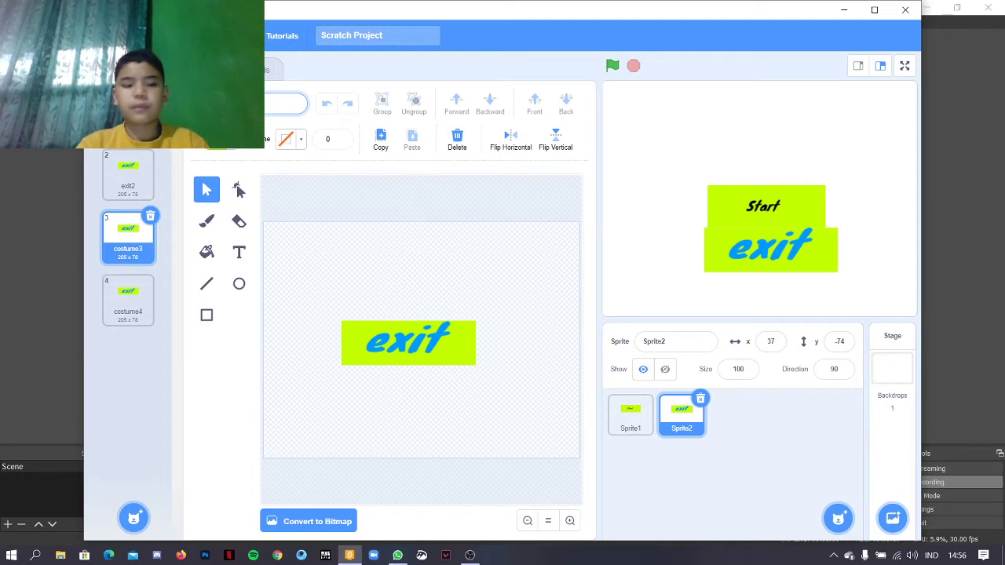
pyautogui.click(126, 303)
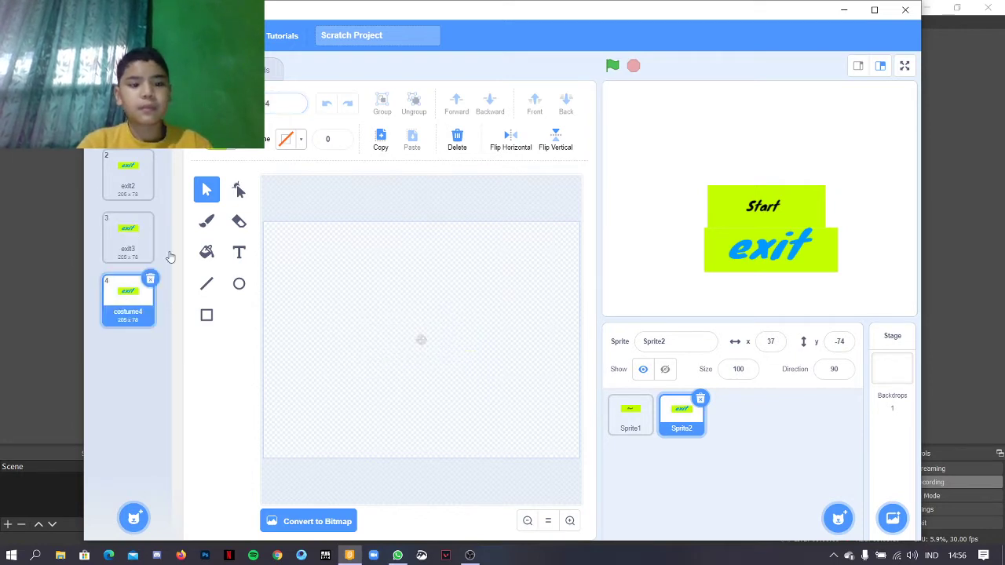
pyautogui.click(281, 105)
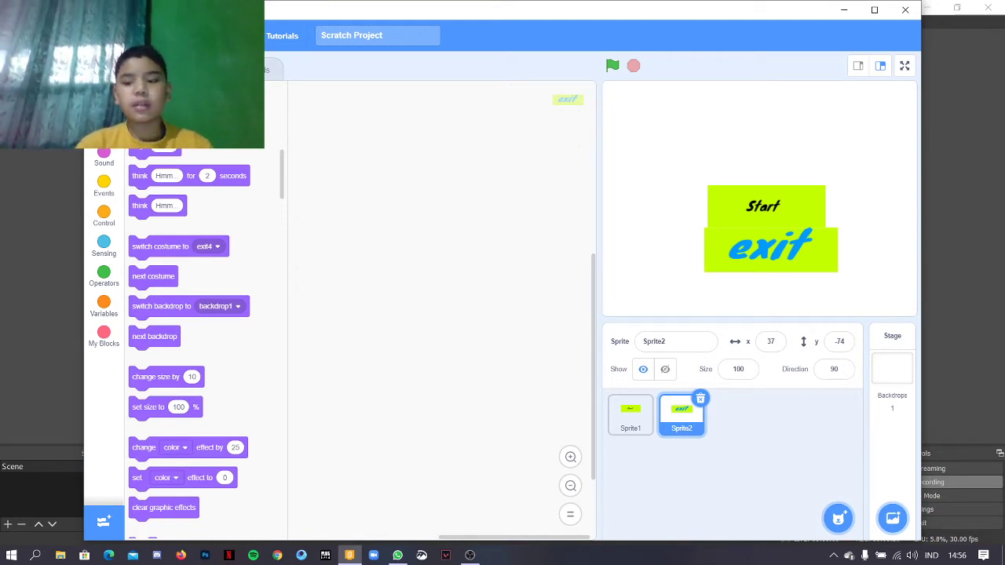
# - Start the exit sprite's script with a "when green flag clicked" event followed by a show block
pyautogui.click(104, 198)
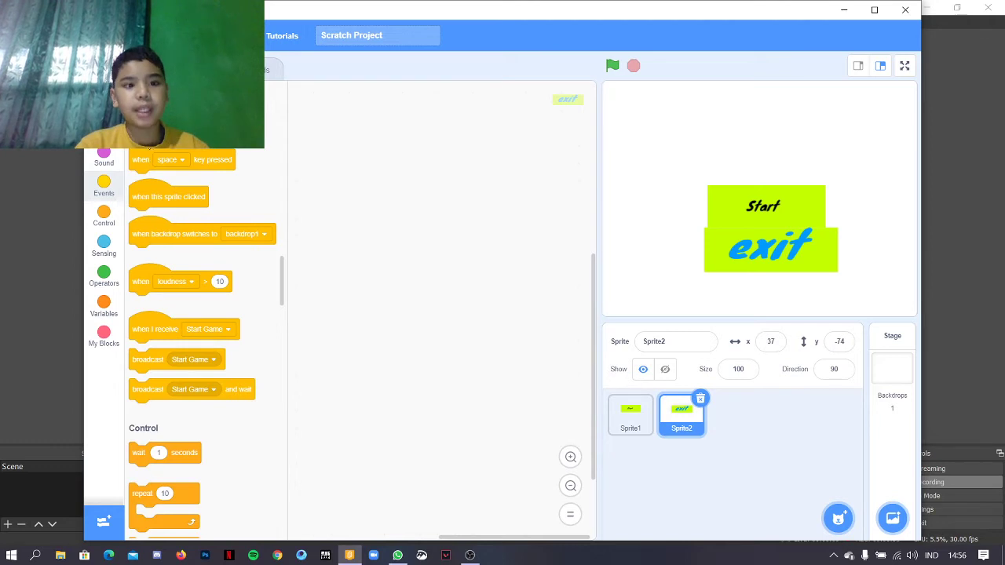
pyautogui.moveTo(142, 129); pyautogui.dragTo(332, 131)
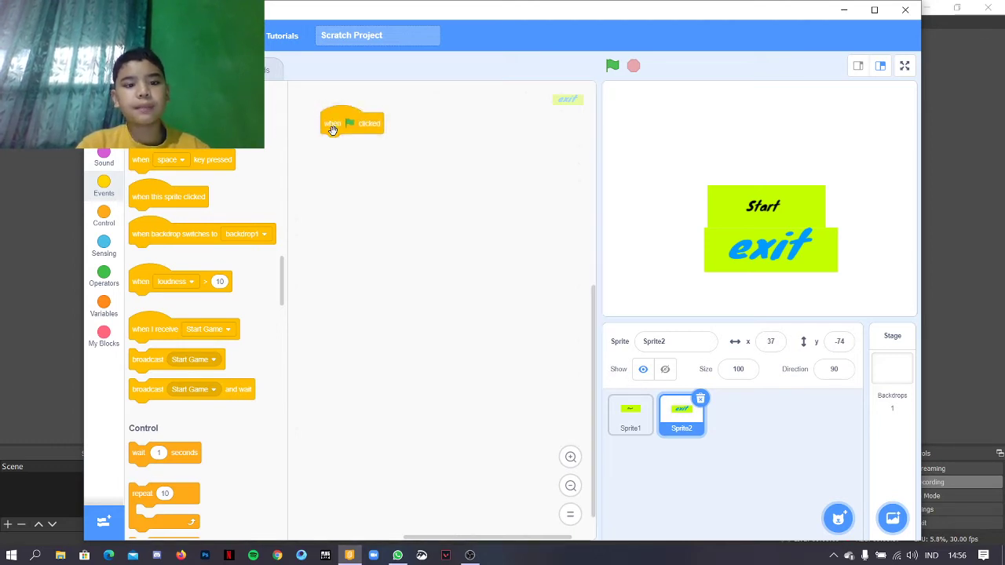
pyautogui.scroll(10, 147, 506)
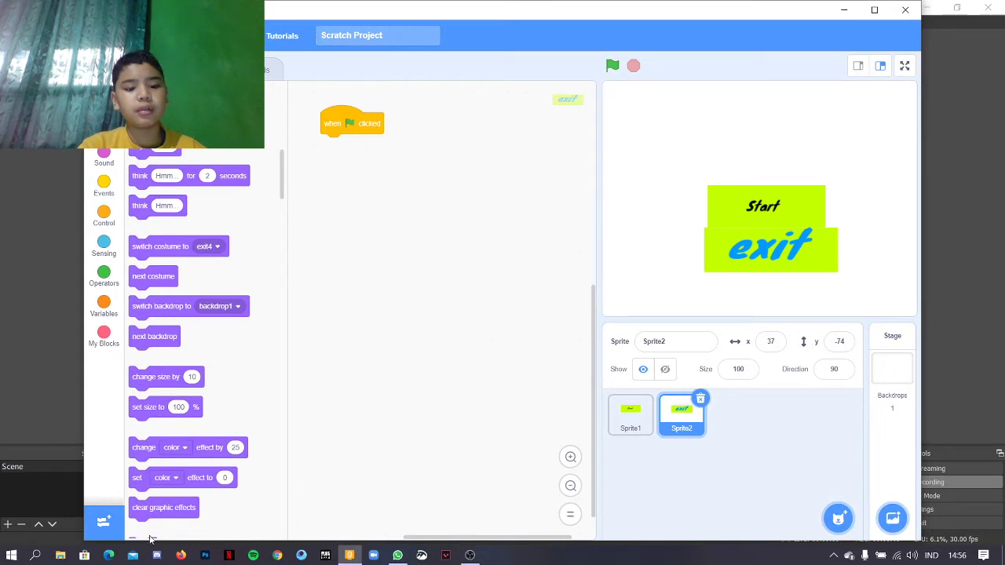
pyautogui.scroll(-3, 151, 540)
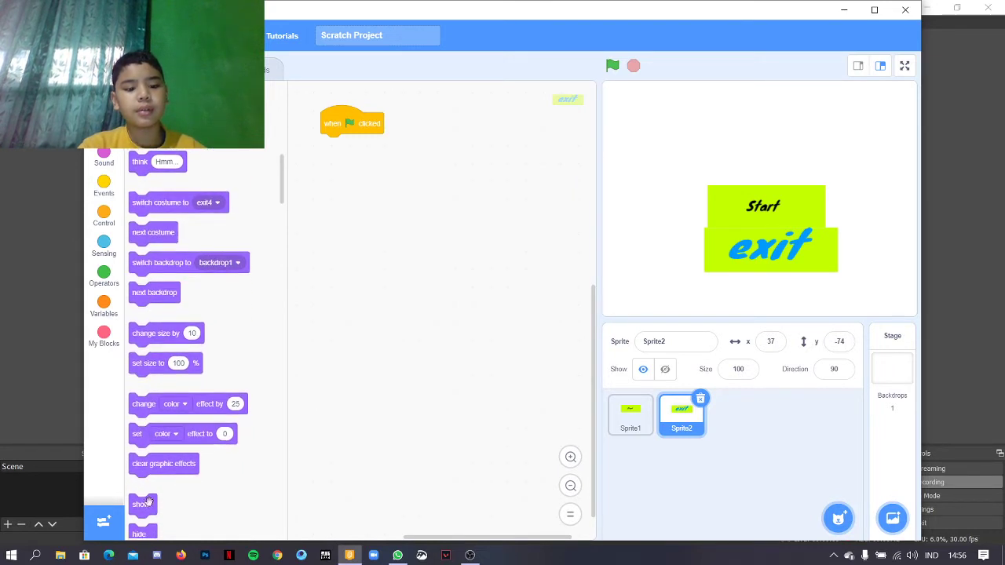
pyautogui.moveTo(141, 506); pyautogui.dragTo(345, 142)
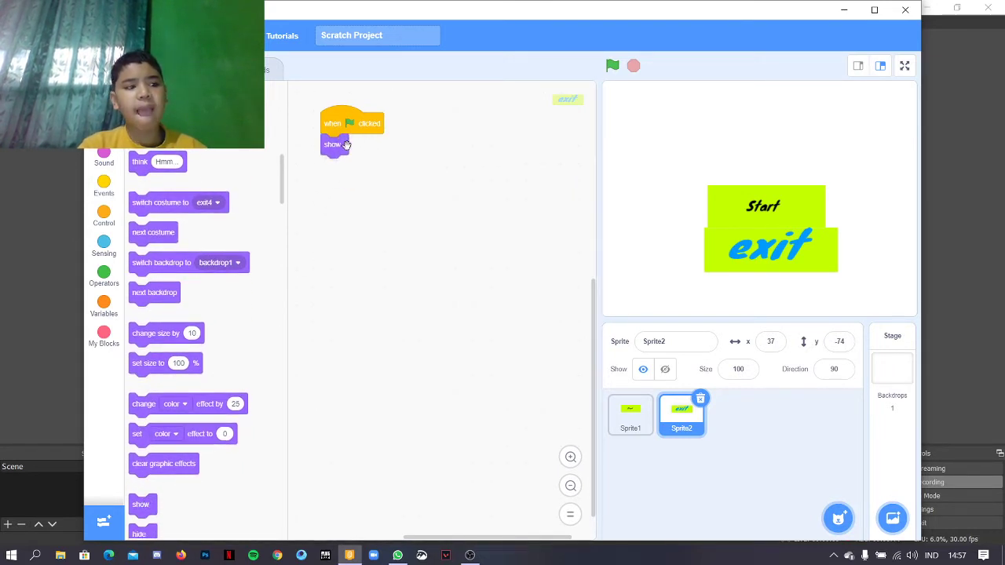
# - Attach a forever loop below the show block and place an if-then-else block inside it
pyautogui.click(105, 221)
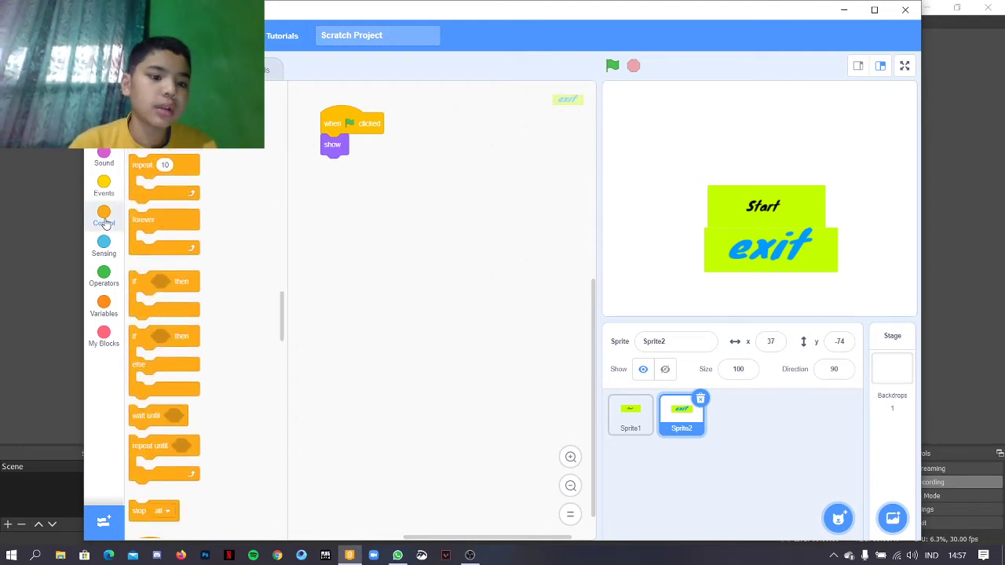
pyautogui.moveTo(150, 216); pyautogui.dragTo(334, 175)
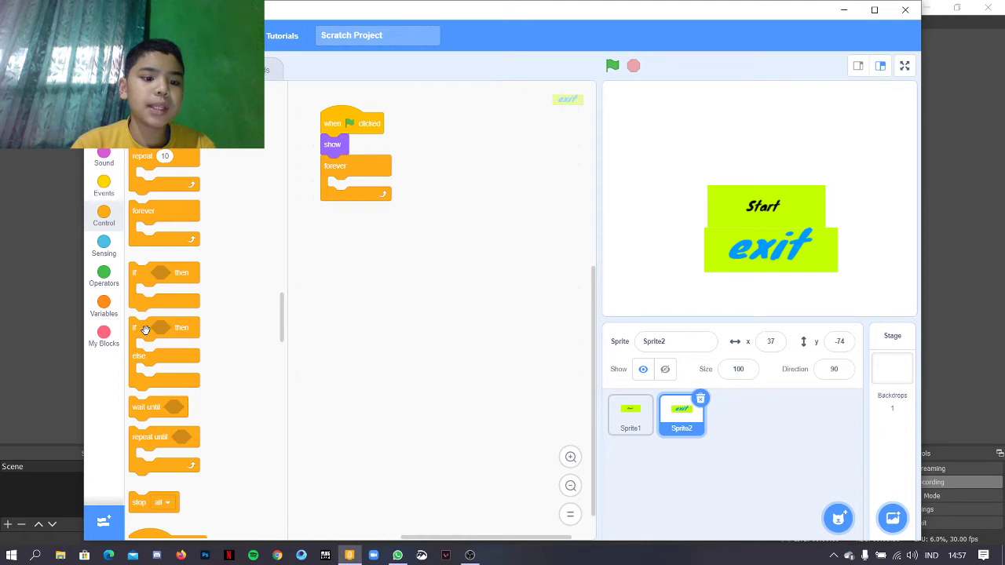
pyautogui.moveTo(160, 322); pyautogui.dragTo(334, 188)
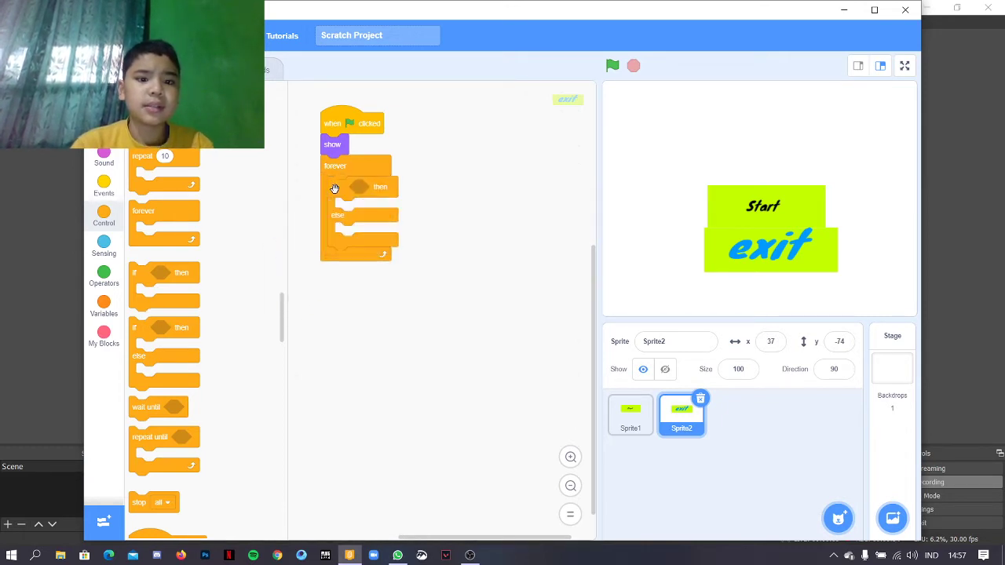
# - Set the if-else condition to touching mouse-pointer and put "switch costume to exit4" in its then branch
pyautogui.click(102, 244)
pyautogui.scroll(-1, 185, 157)
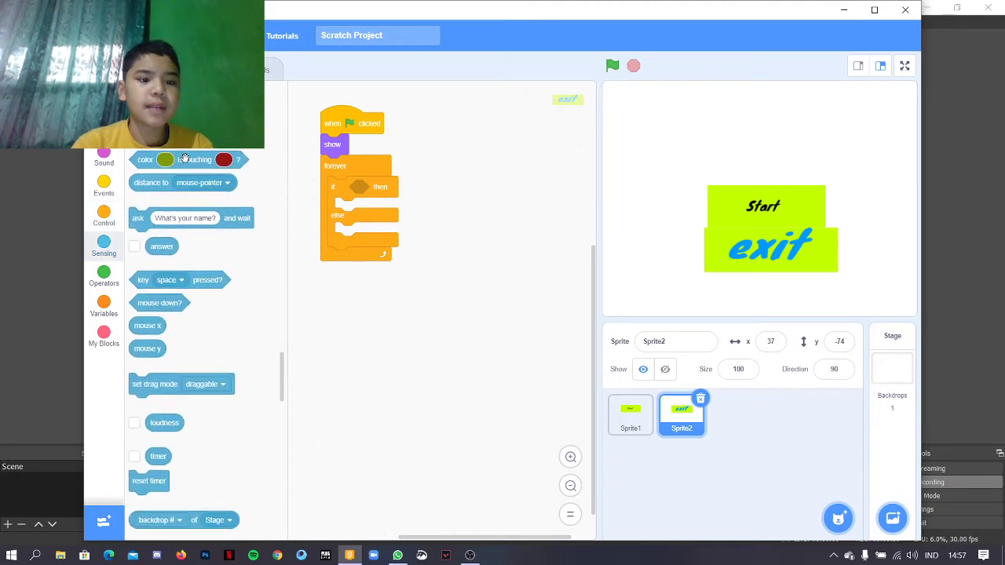
pyautogui.moveTo(157, 138); pyautogui.dragTo(363, 187)
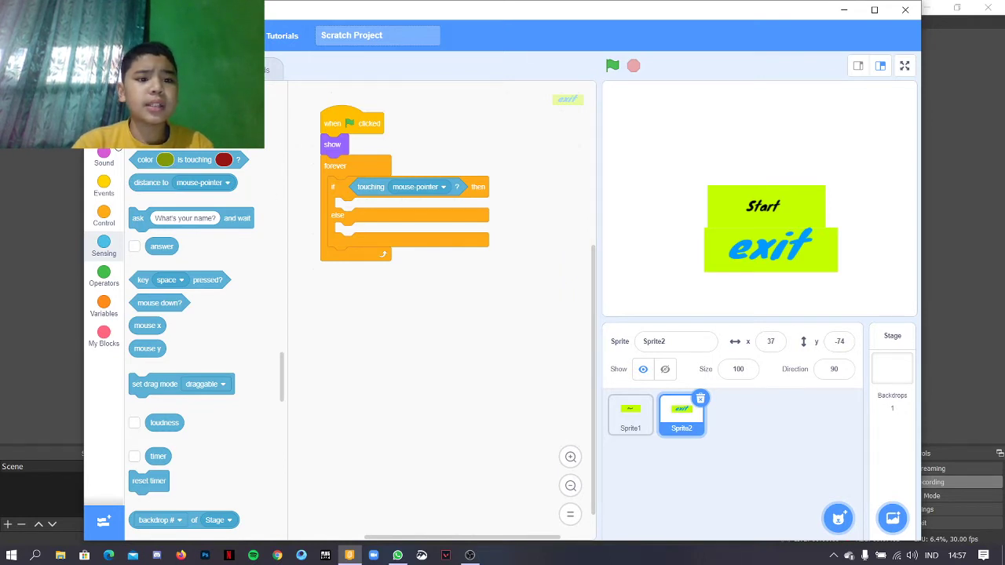
pyautogui.scroll(10, 168, 262)
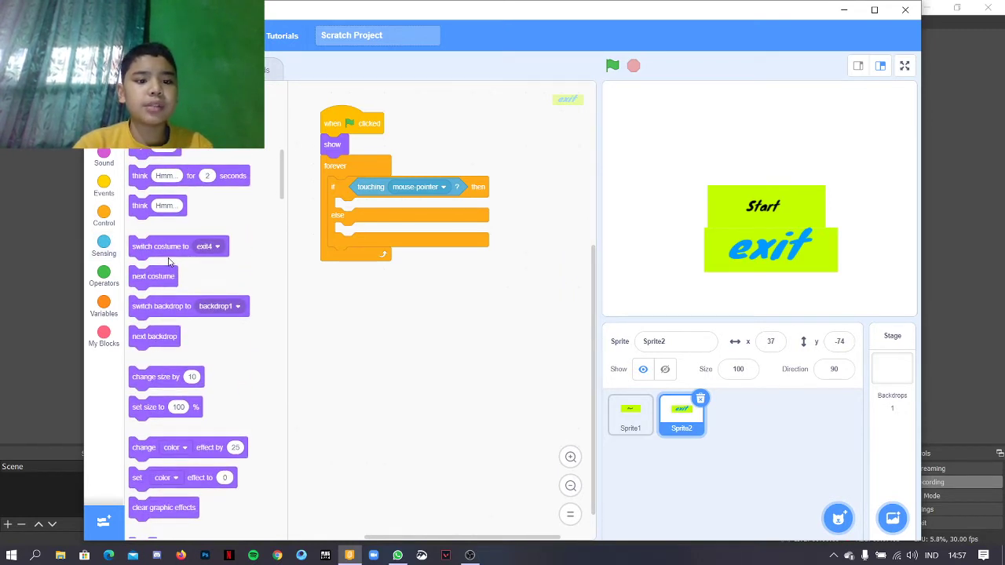
pyautogui.moveTo(168, 262); pyautogui.dragTo(369, 219)
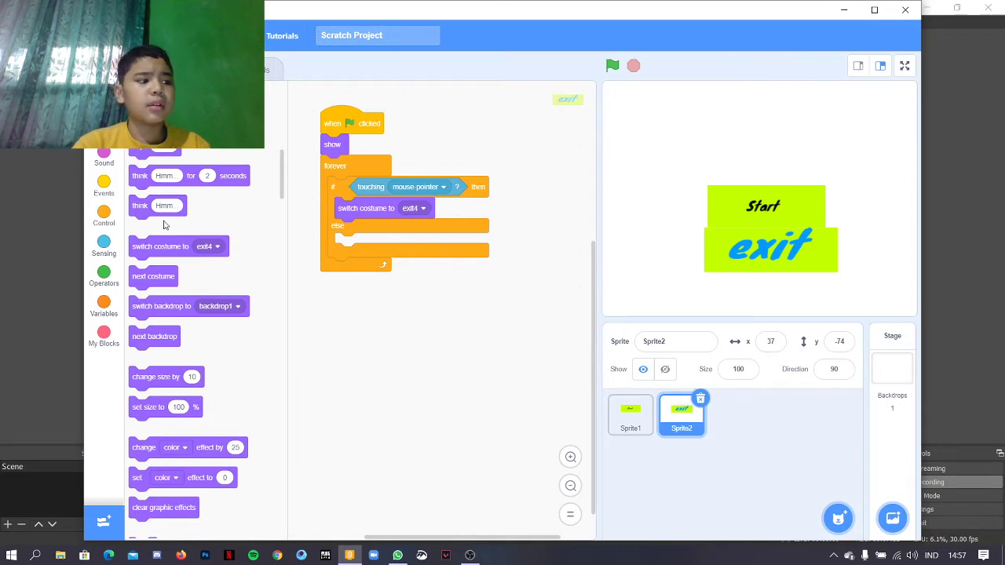
# - Below the costume switch, nest an if block with the condition "mouse down?" that runs "stop all"
pyautogui.click(101, 227)
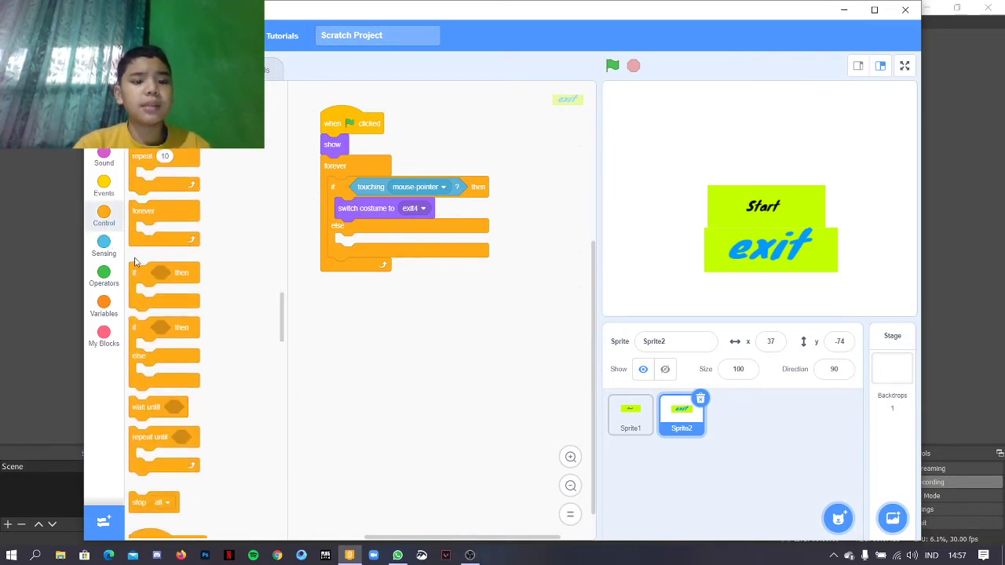
pyautogui.moveTo(140, 269); pyautogui.dragTo(336, 226)
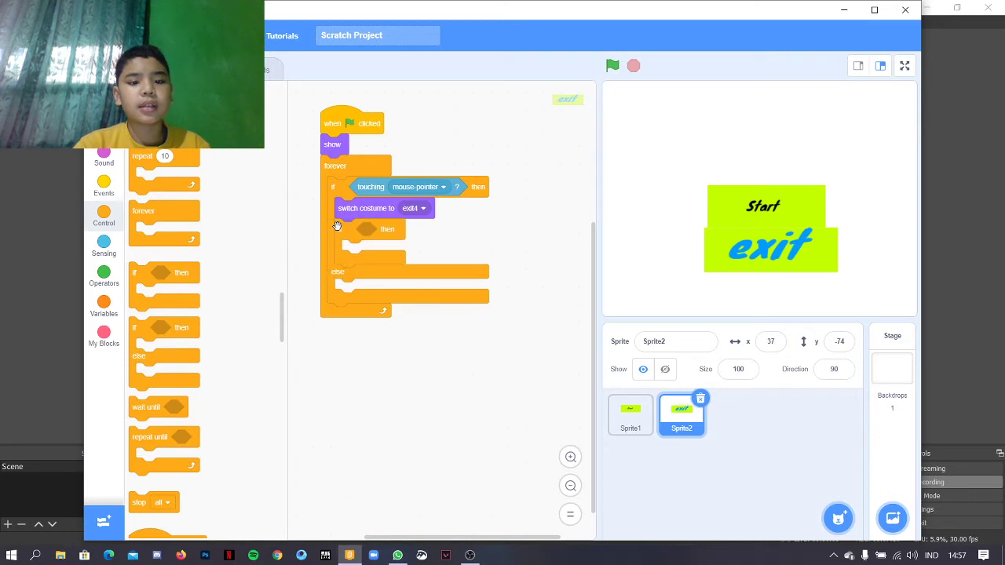
pyautogui.click(115, 256)
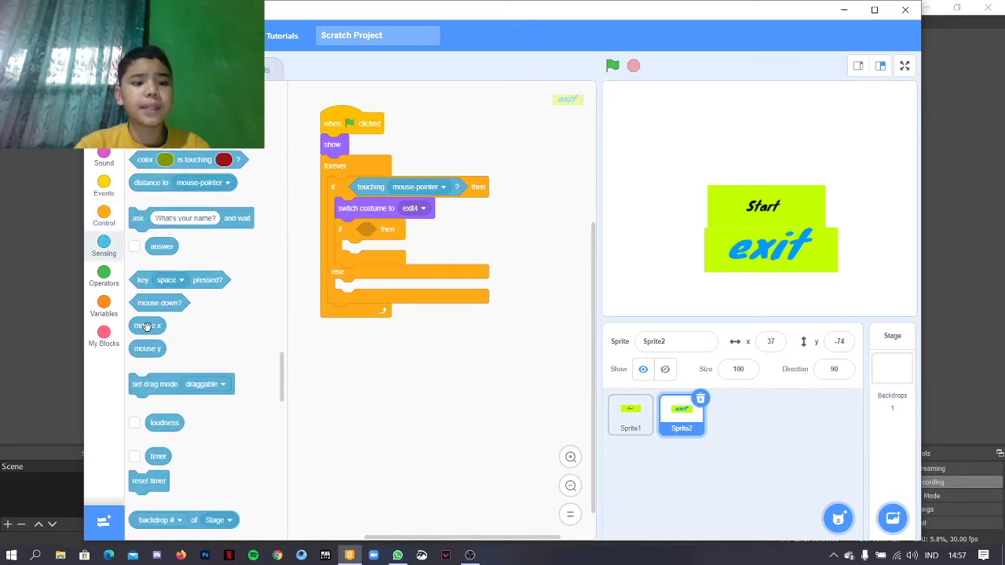
pyautogui.moveTo(169, 303); pyautogui.dragTo(387, 235)
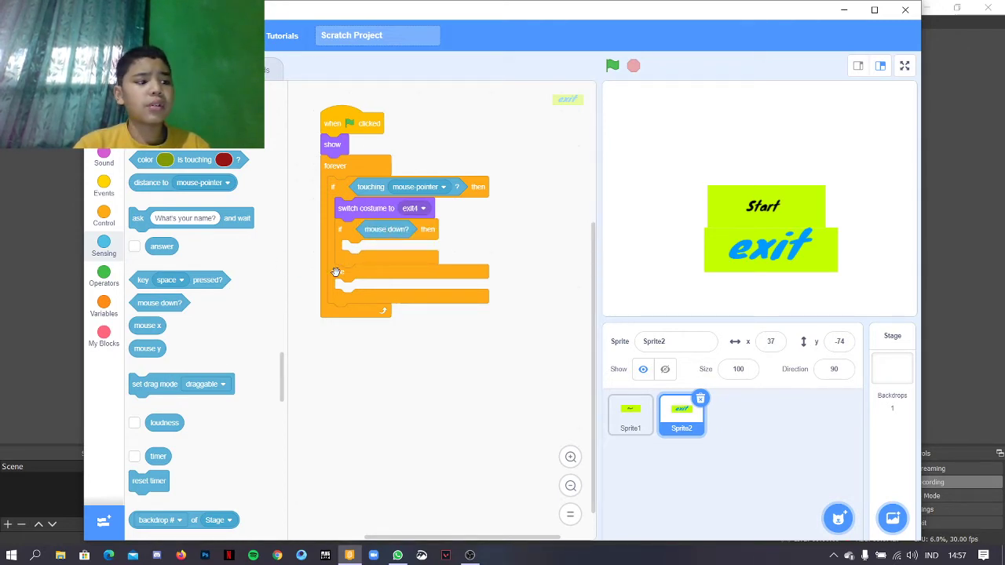
pyautogui.click(104, 213)
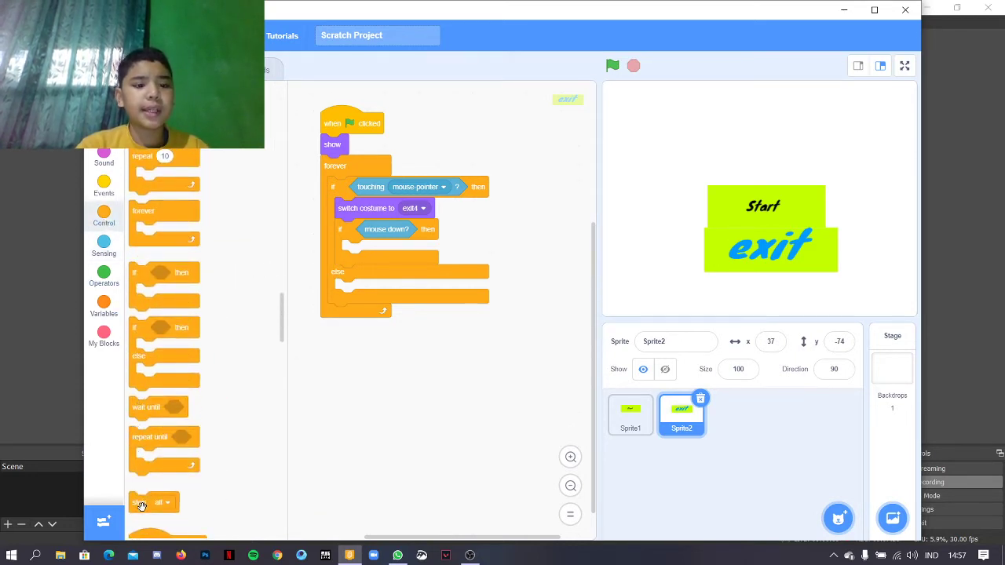
pyautogui.moveTo(142, 504); pyautogui.dragTo(368, 267)
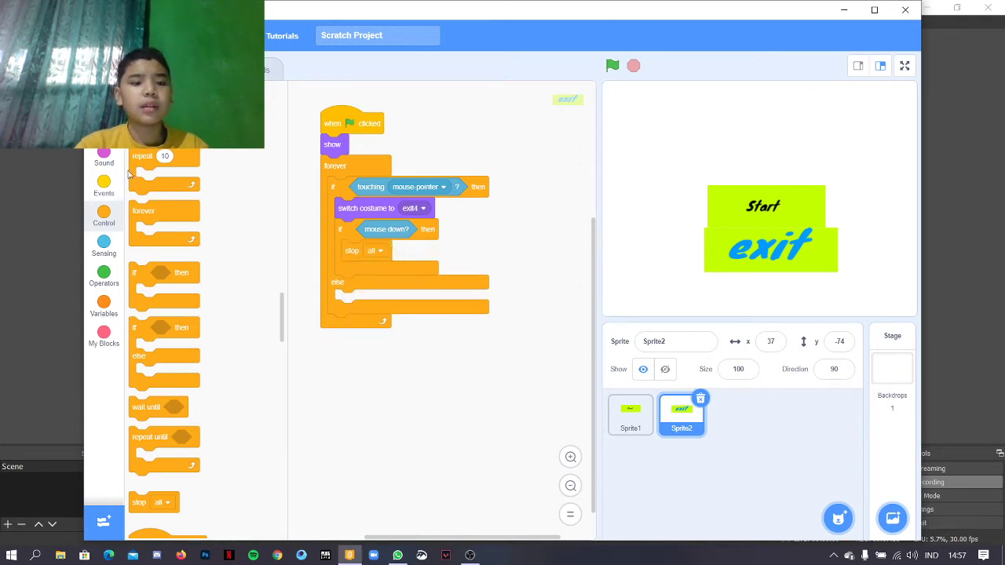
# - Fill the else branch with three next costume blocks and shift the whole script slightly sideways
pyautogui.click(103, 126)
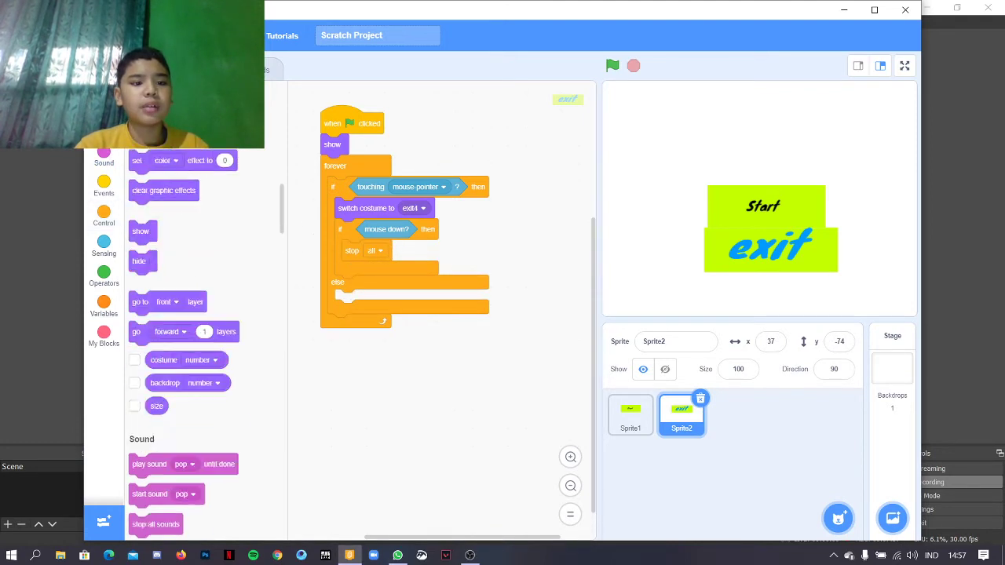
pyautogui.moveTo(147, 276); pyautogui.dragTo(345, 304)
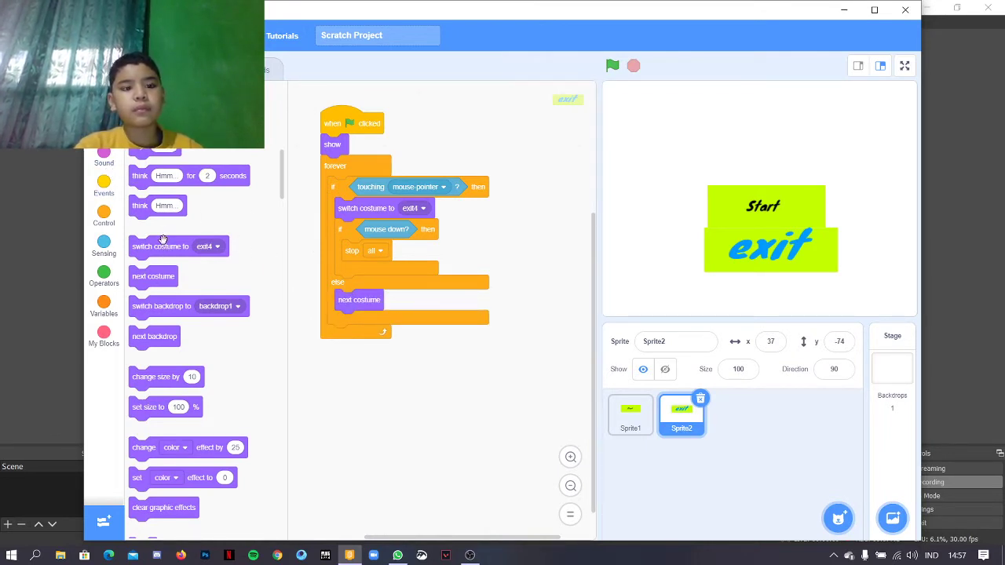
pyautogui.moveTo(159, 255); pyautogui.dragTo(122, 244)
pyautogui.moveTo(157, 276); pyautogui.dragTo(345, 322)
pyautogui.moveTo(156, 279); pyautogui.dragTo(363, 342)
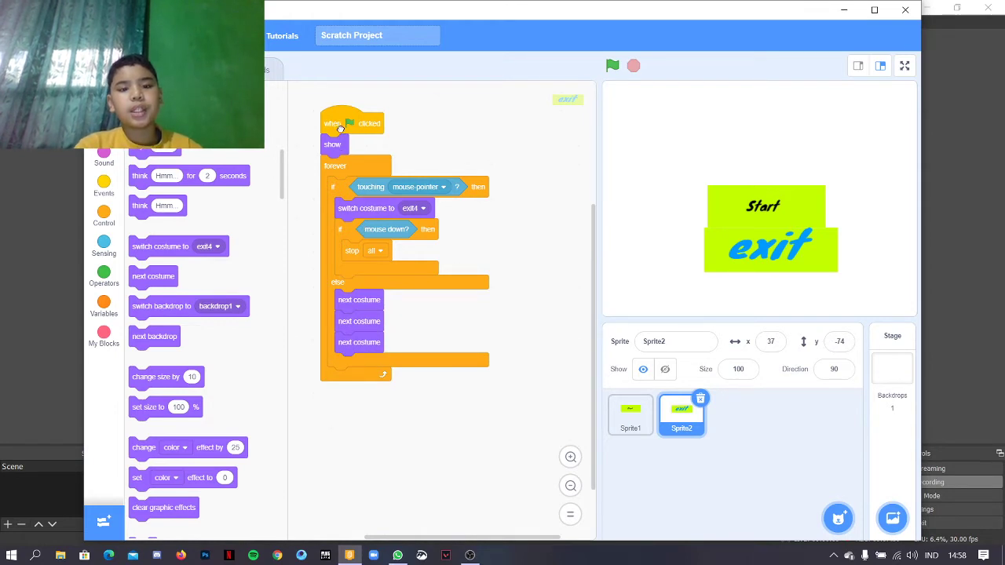
pyautogui.moveTo(340, 128); pyautogui.dragTo(324, 127)
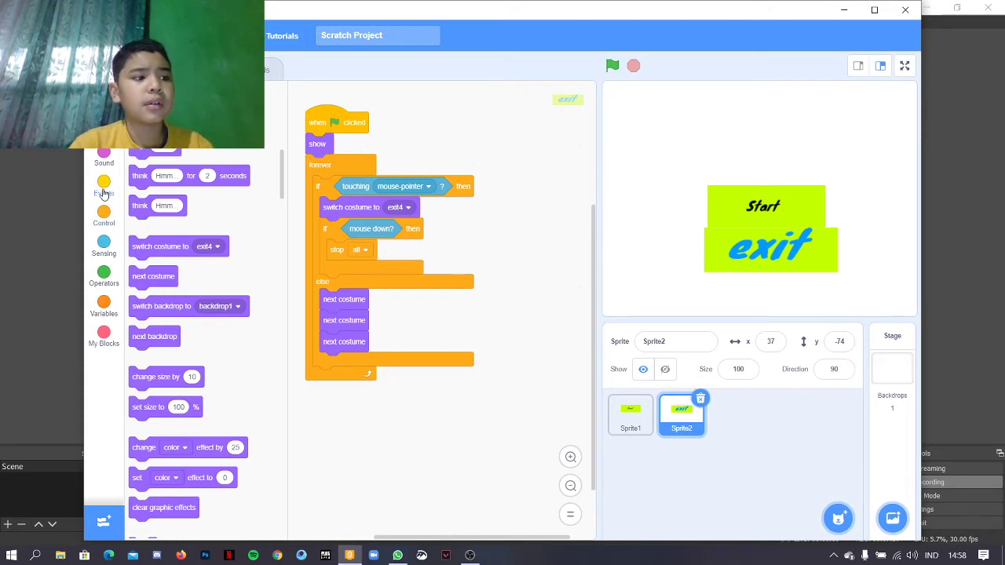
# - Create a new painted backdrop for the stage and draw a filled rectangle covering nearly the whole canvas
pyautogui.click(893, 374)
pyautogui.moveTo(893, 518)
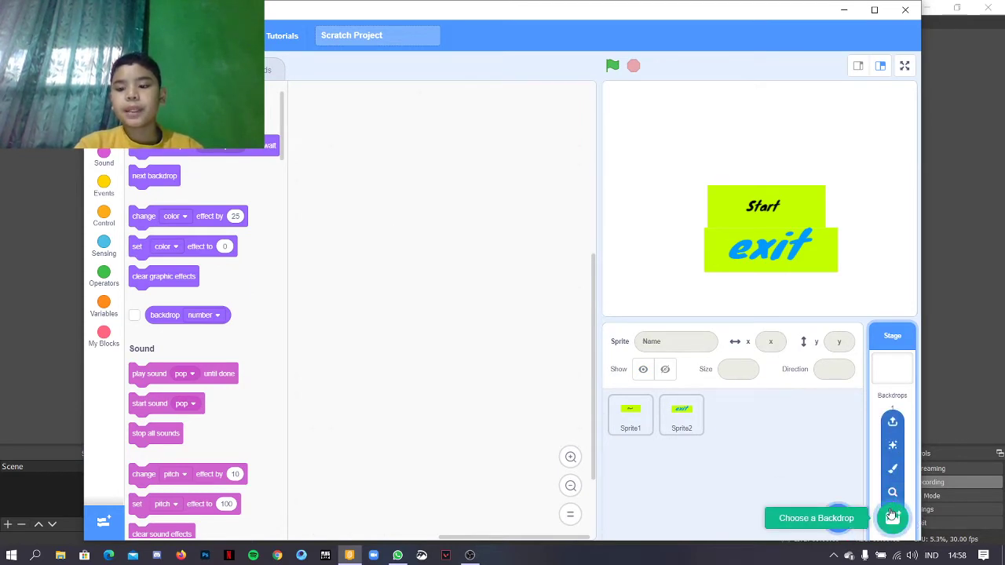
pyautogui.click(891, 469)
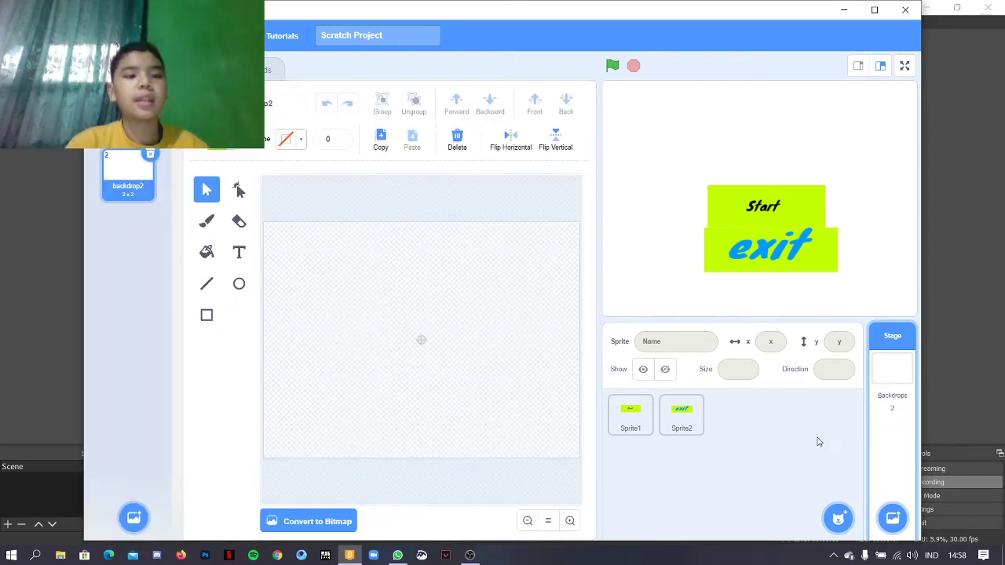
pyautogui.click(204, 317)
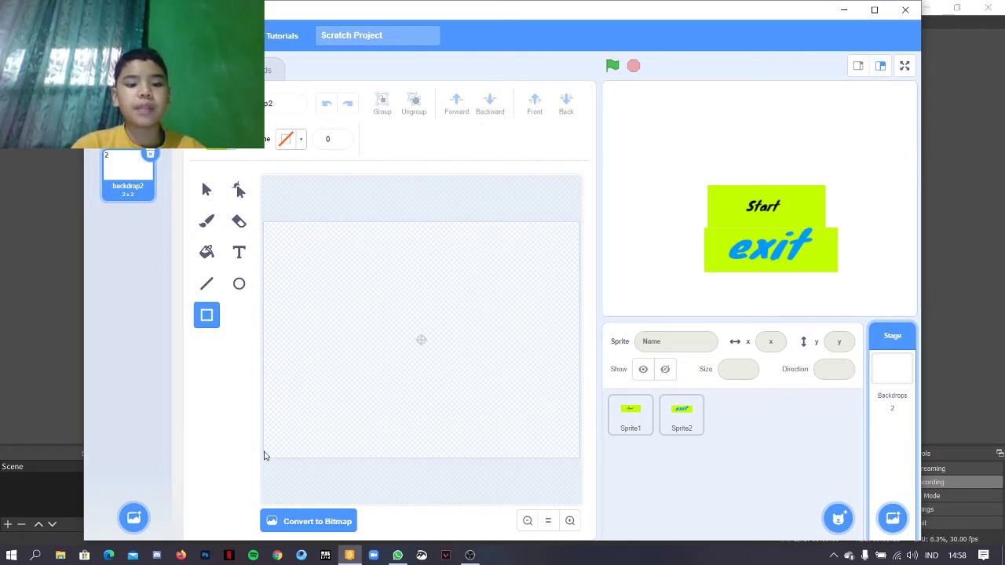
pyautogui.moveTo(264, 455); pyautogui.dragTo(578, 227)
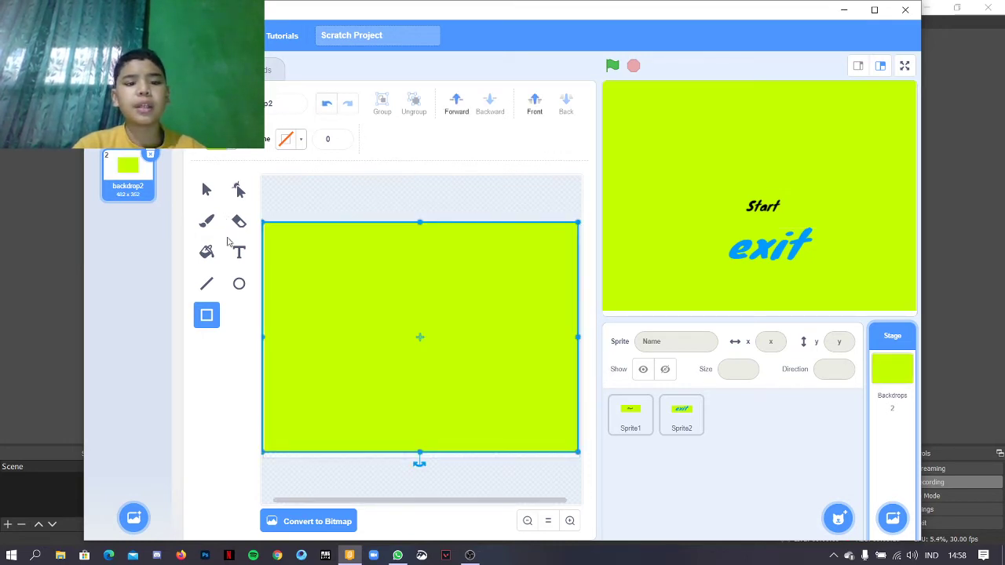
# - Recolour the backdrop rectangle bright green with the Fill tool, using colour value 41
pyautogui.click(206, 251)
pyautogui.click(236, 148)
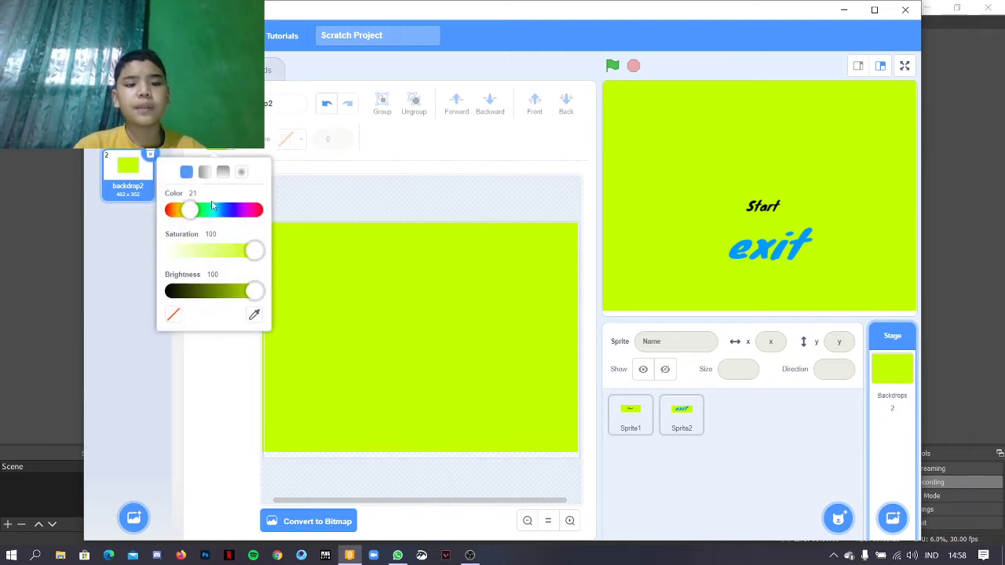
pyautogui.click(211, 208)
pyautogui.click(300, 321)
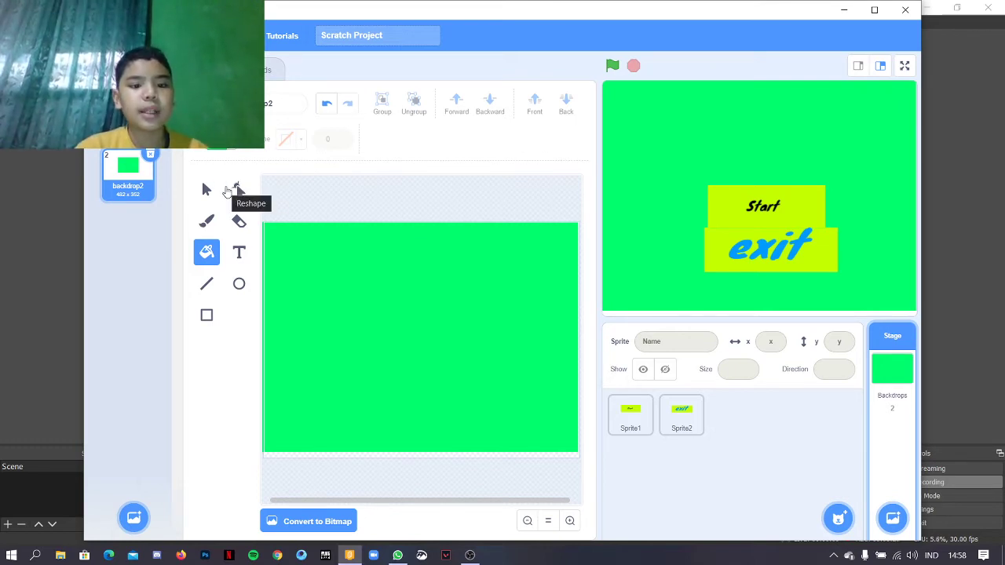
# - Write the title "Alien invader Game" in red text near the upper edge of the green backdrop and centre it horizontally
pyautogui.click(238, 252)
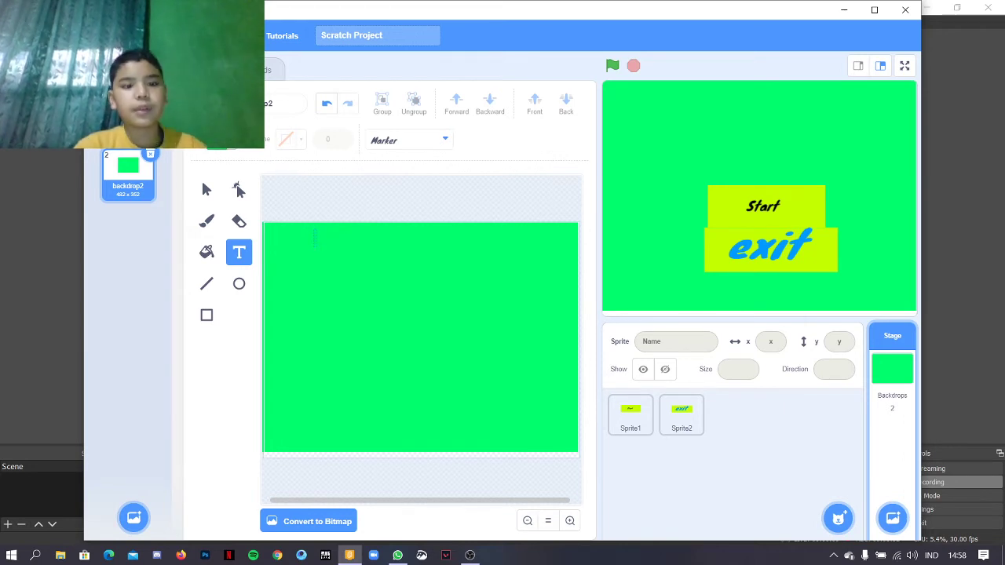
pyautogui.click(225, 149)
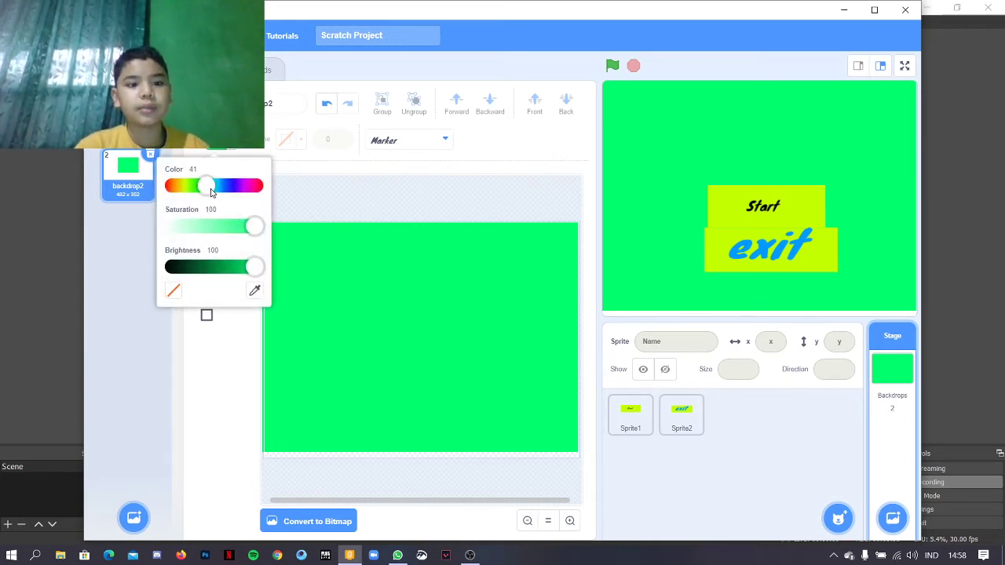
pyautogui.moveTo(209, 191); pyautogui.dragTo(332, 184)
pyautogui.click(332, 184)
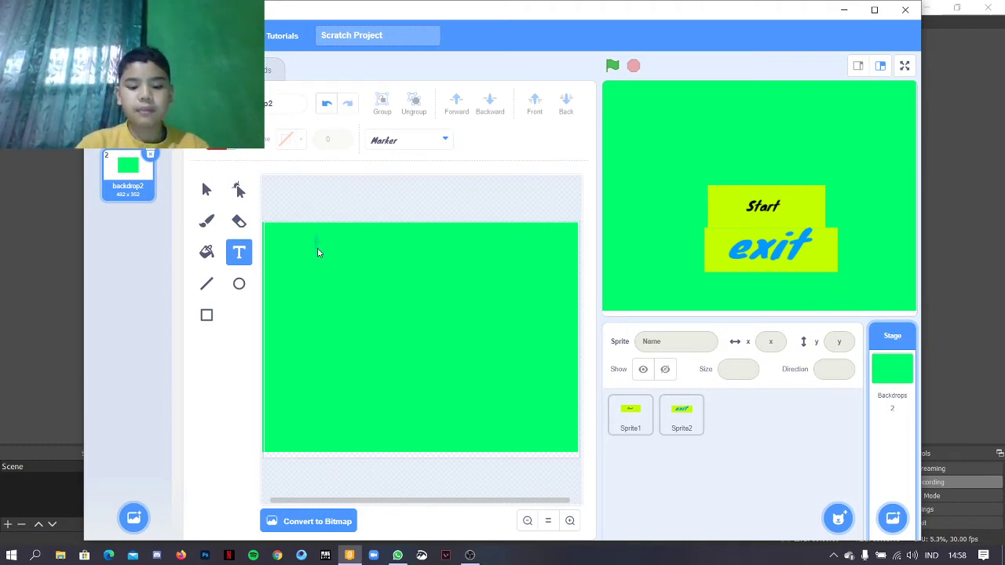
pyautogui.write('Glien')
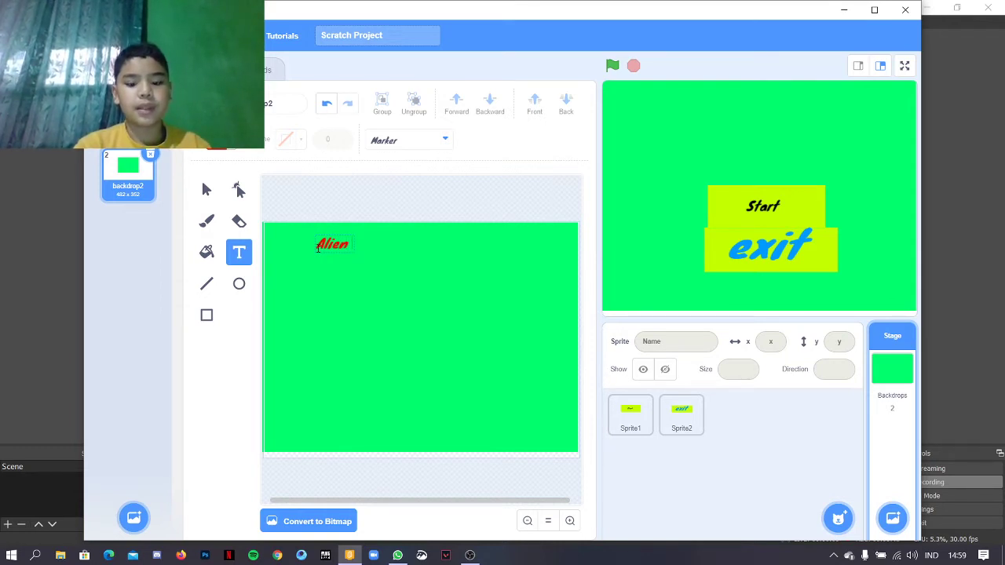
pyautogui.write(' in')
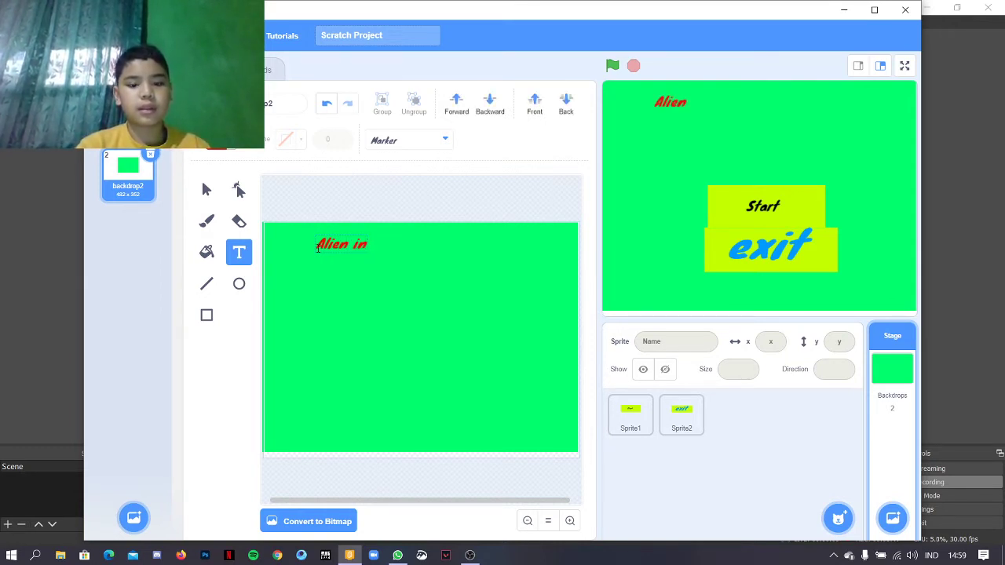
pyautogui.write('vade')
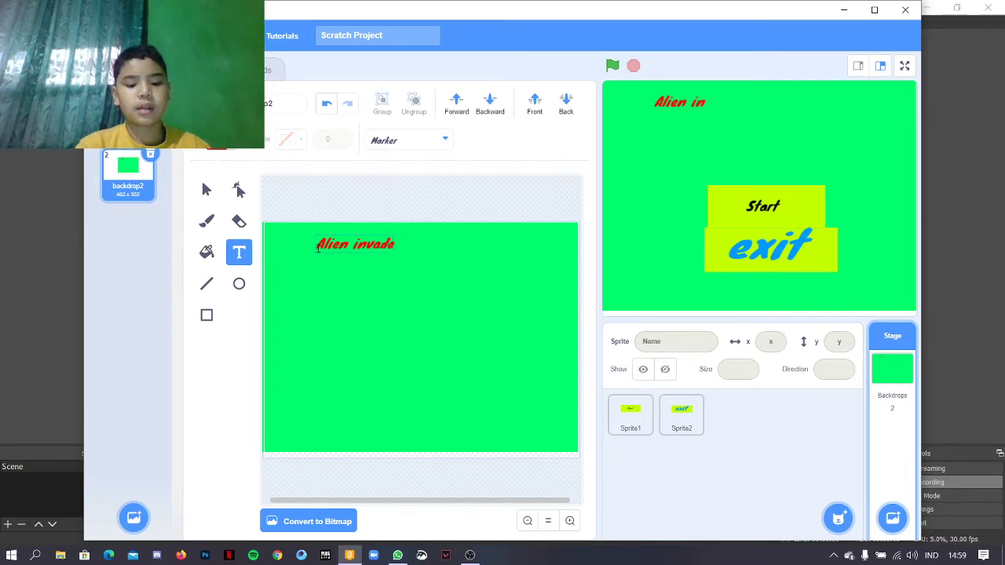
pyautogui.write('r ga')
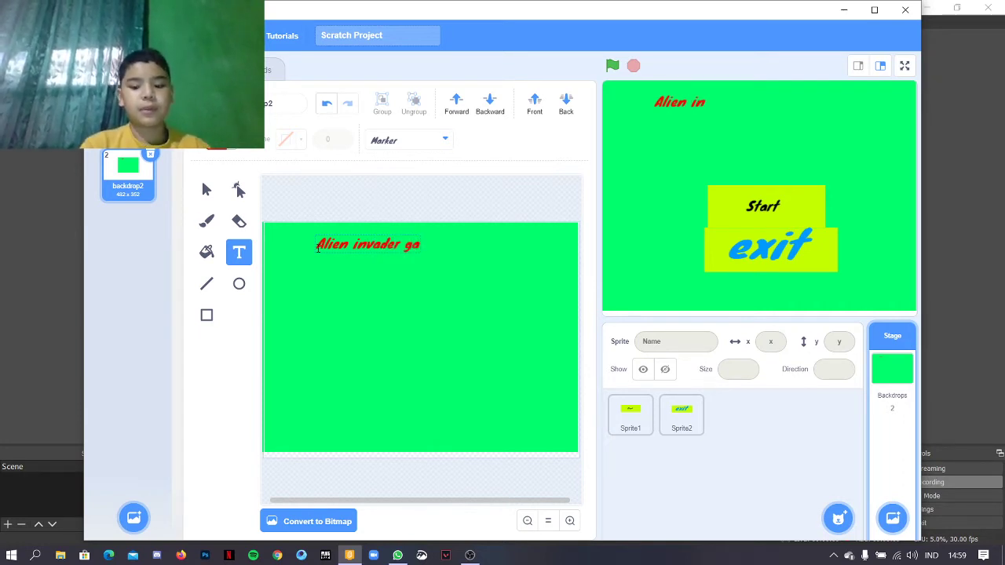
pyautogui.press('BackSpace')
pyautogui.press('BackSpace')
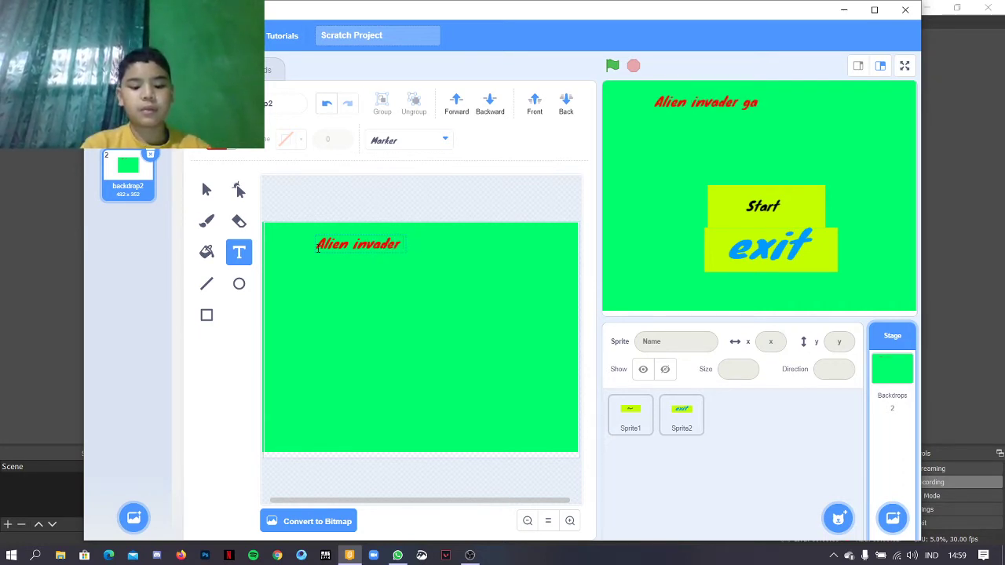
pyautogui.write('Game')
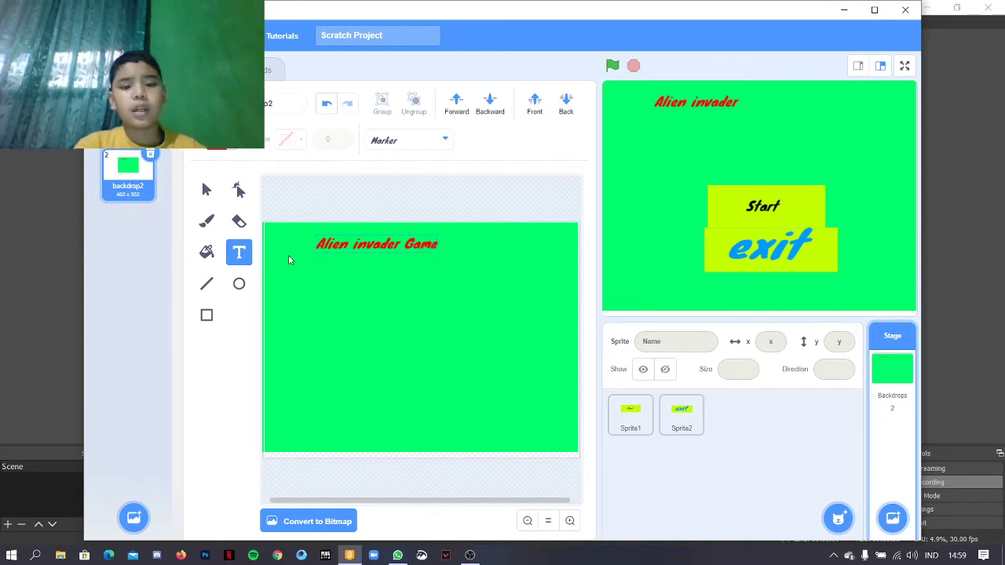
pyautogui.click(337, 272)
pyautogui.moveTo(343, 242); pyautogui.dragTo(385, 239)
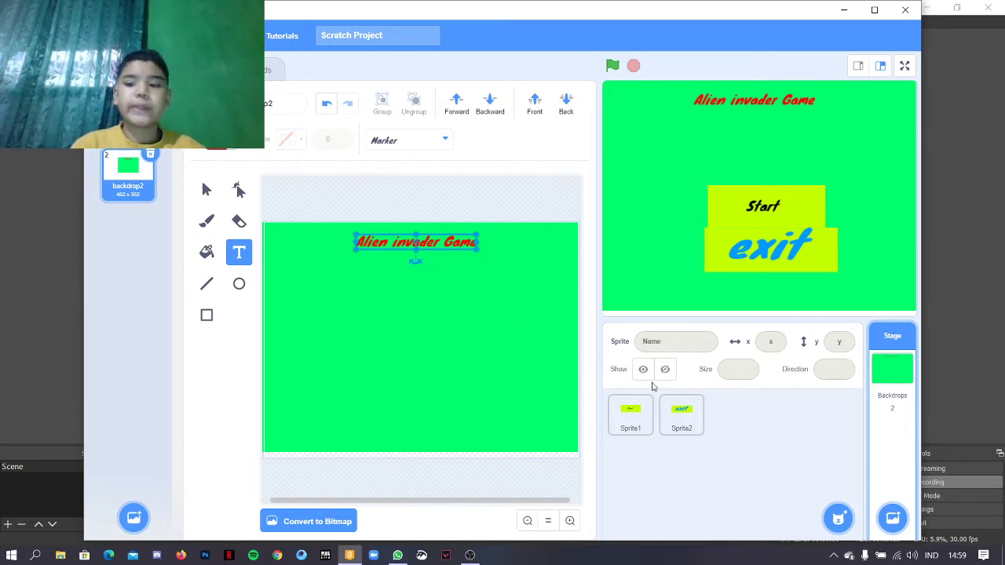
# - Find the Stars backdrop in the backdrop library and add it to the stage
pyautogui.click(890, 526)
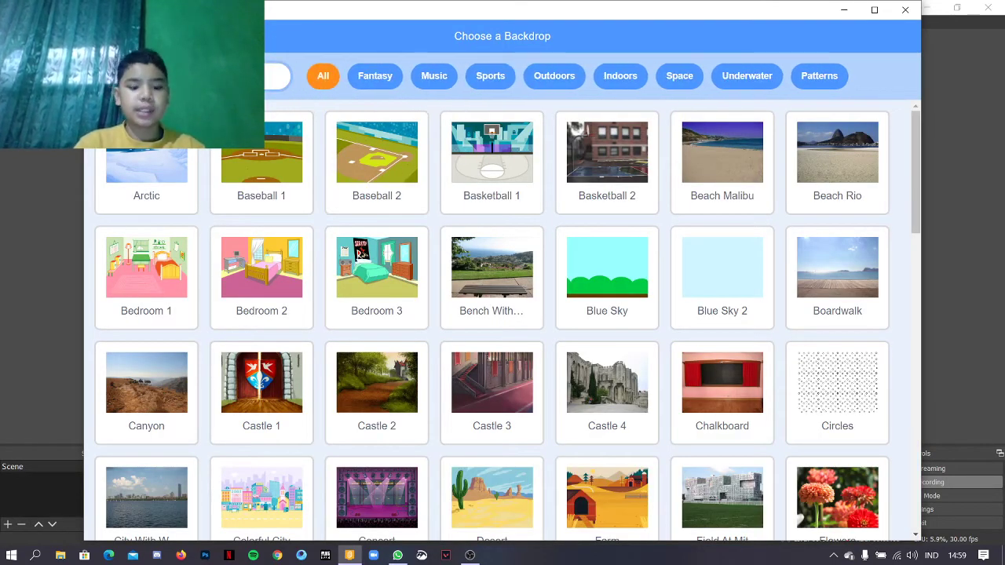
pyautogui.write('start')
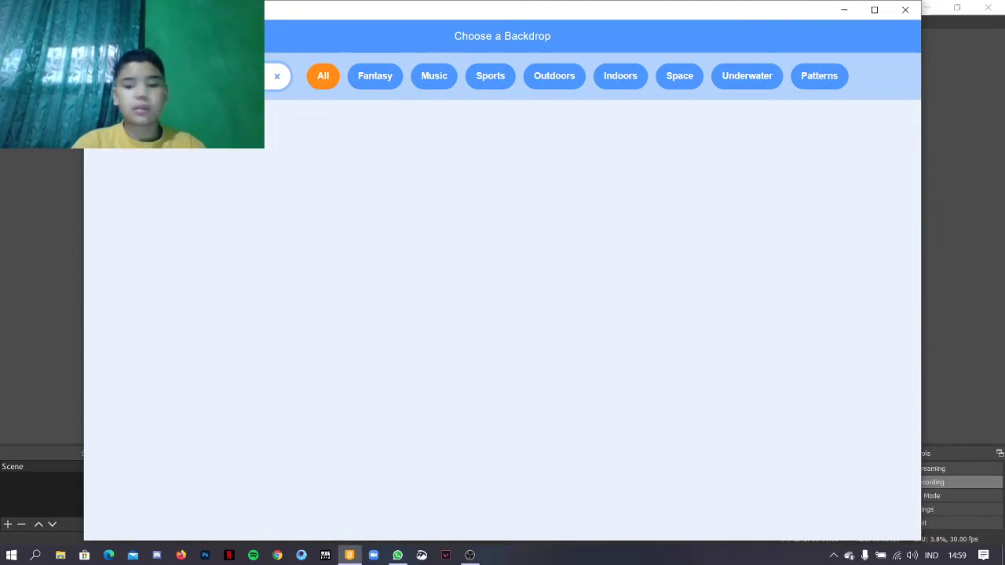
pyautogui.press('BackSpace')
pyautogui.press('Escape')
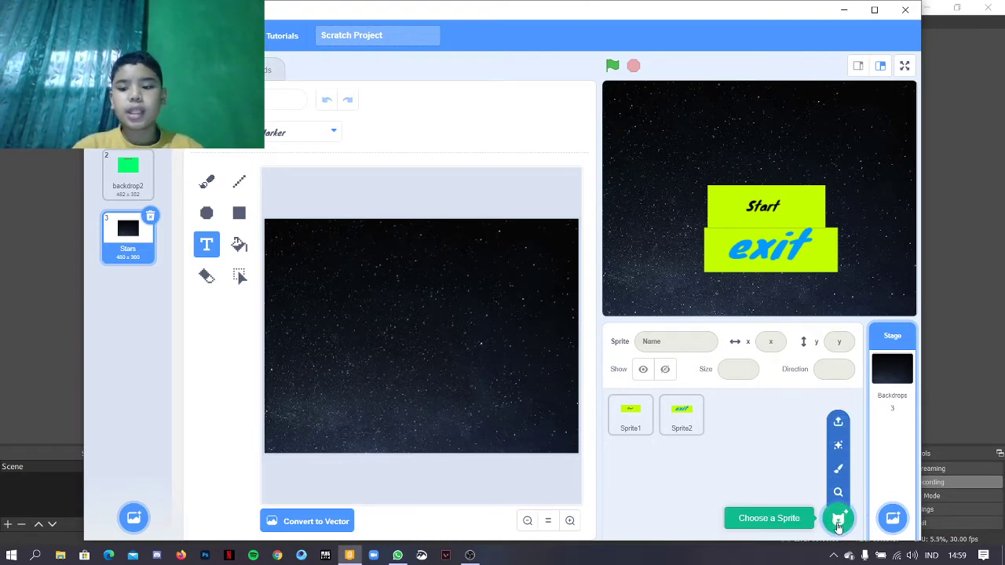
# - Find the Night City backdrop in the backdrop library and add it to the stage
pyautogui.click(892, 518)
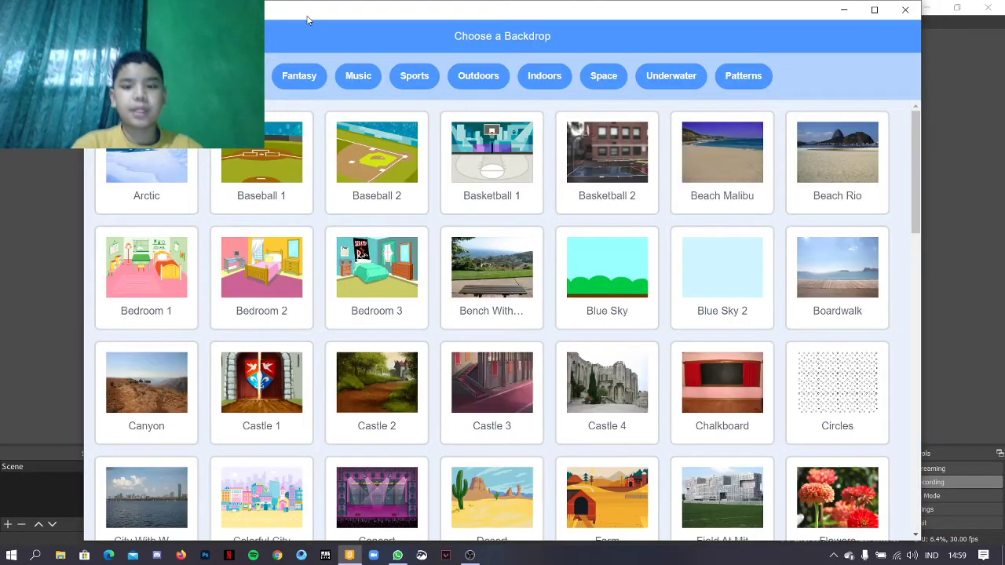
pyautogui.scroll(-15, 502, 314)
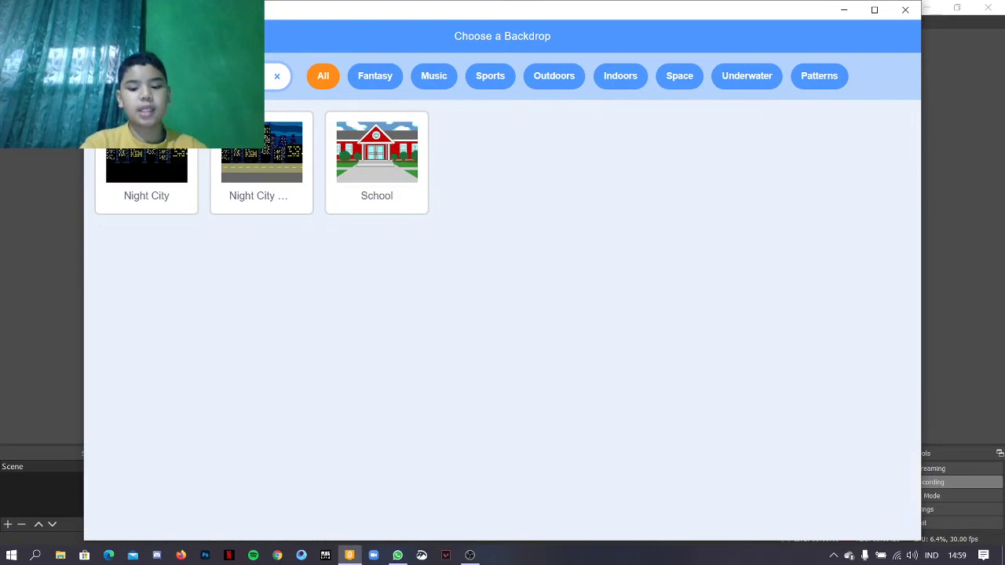
pyautogui.click(135, 168)
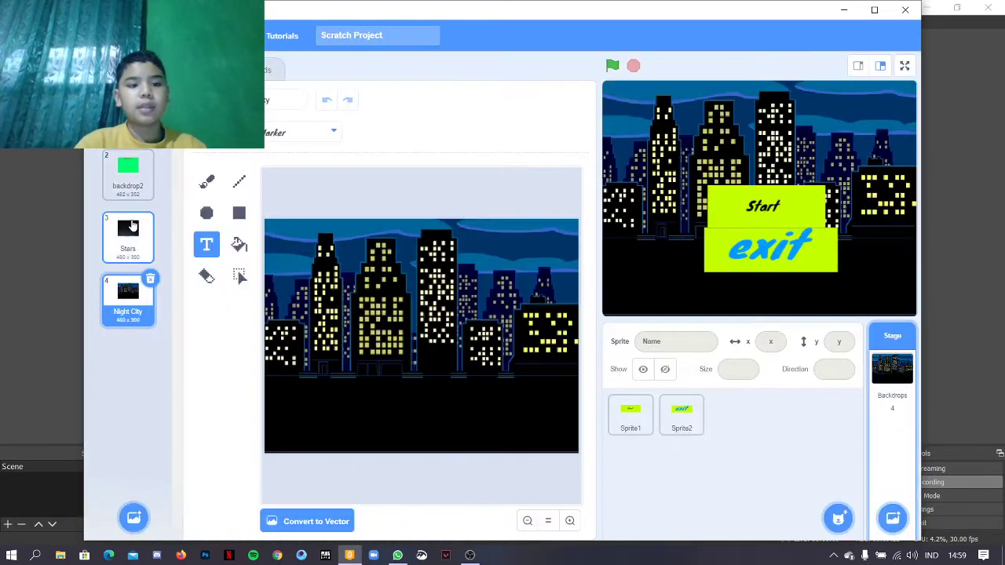
# - Duplicate the Night City backdrop and rename the copy "Game over"
pyautogui.rightClick(120, 318)
pyautogui.click(130, 328)
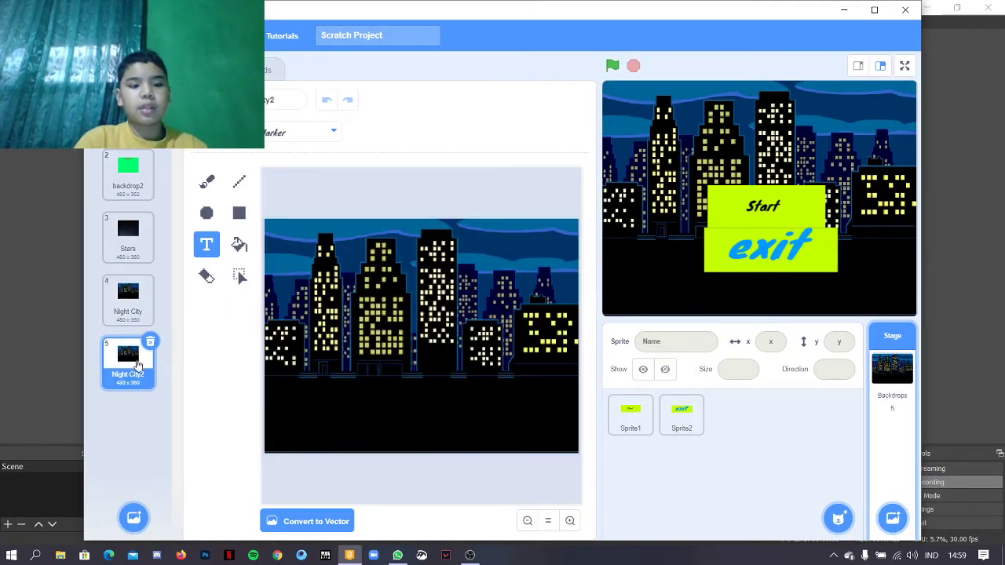
pyautogui.click(271, 99)
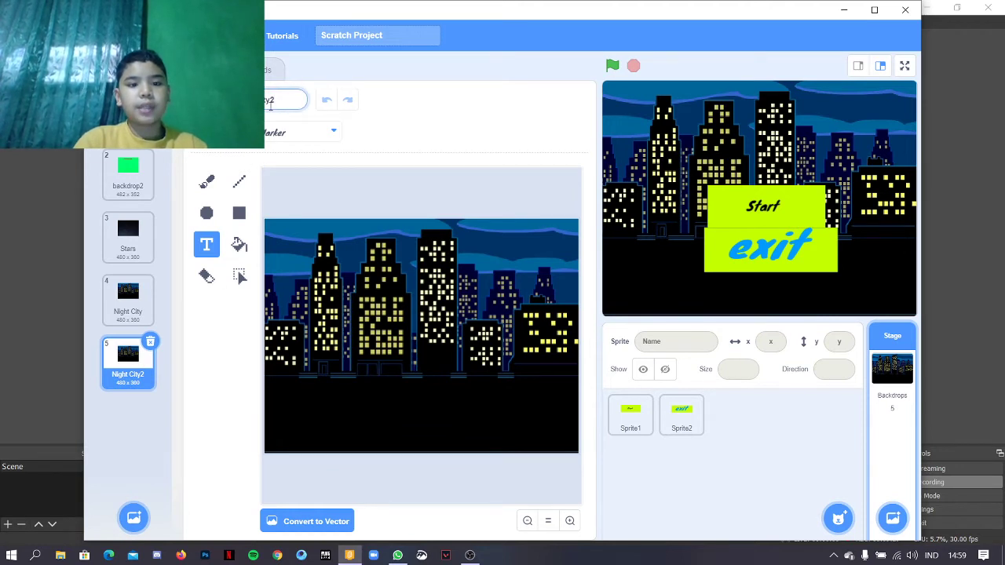
pyautogui.press('BackSpace')
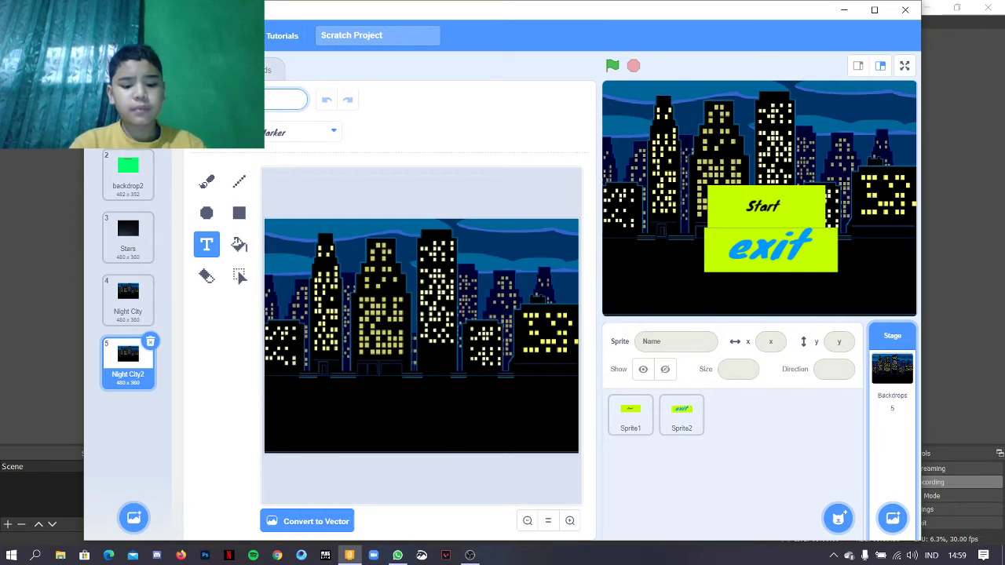
pyautogui.write('game over')
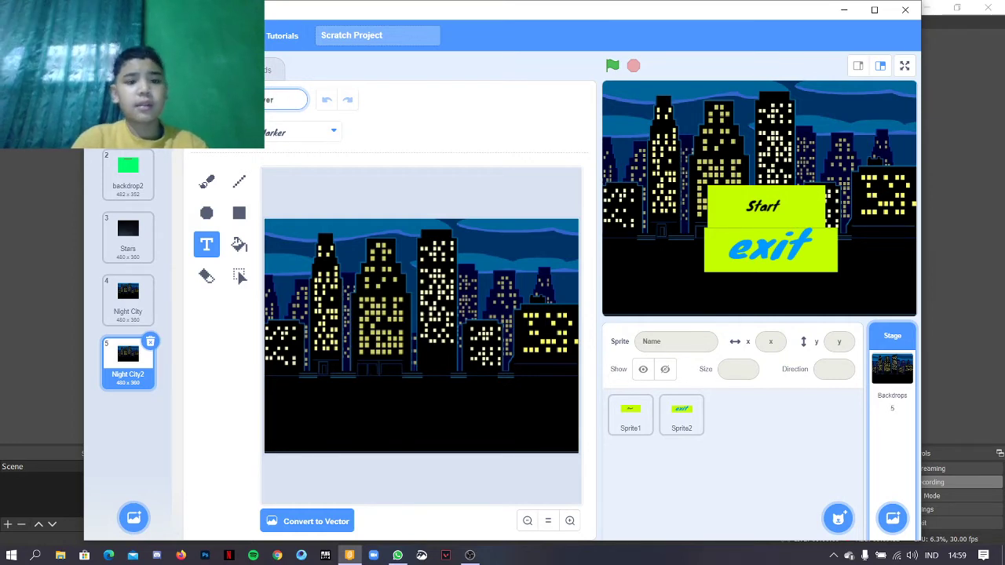
# - Rename the original Night City backdrop "Yow win"
pyautogui.click(145, 318)
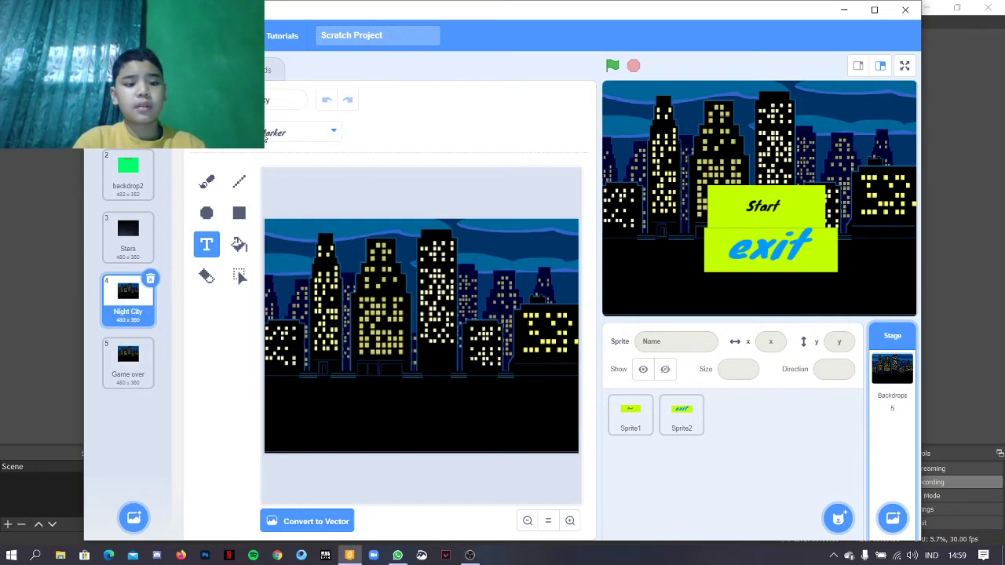
pyautogui.click(278, 99)
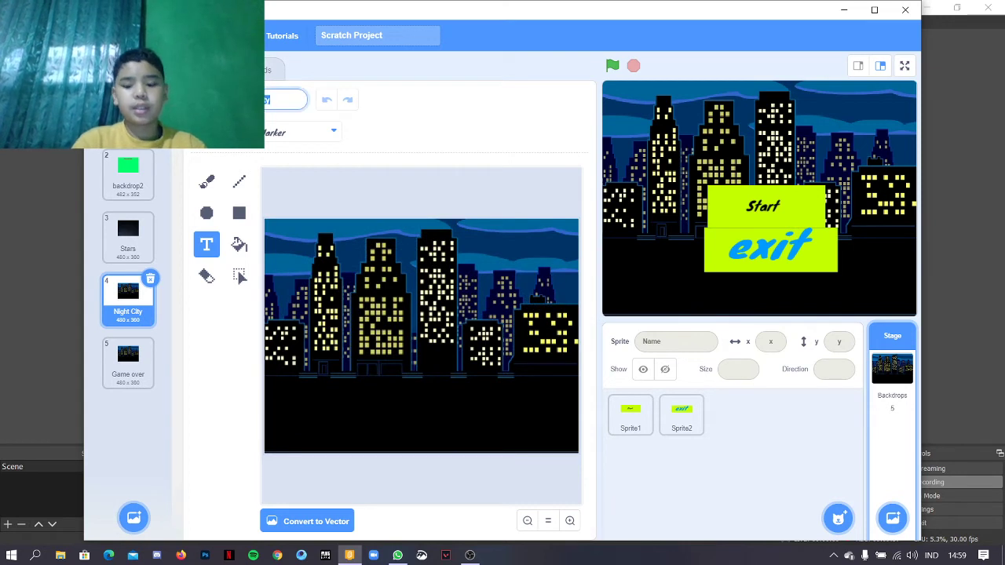
pyautogui.press('BackSpace')
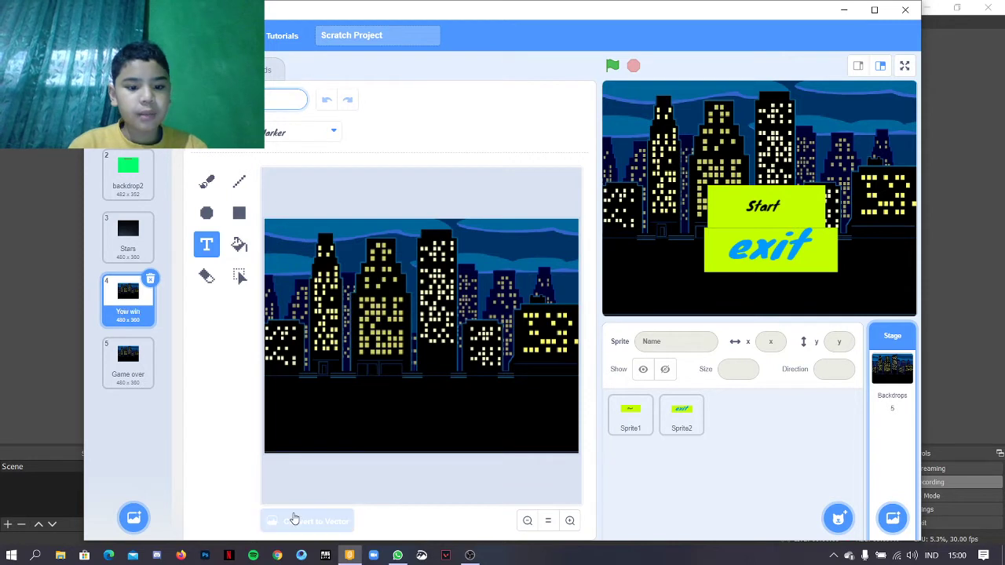
# - Convert the "Yow win" backdrop to vector and write "YOu Win" in red in the black area below the buildings
pyautogui.click(294, 519)
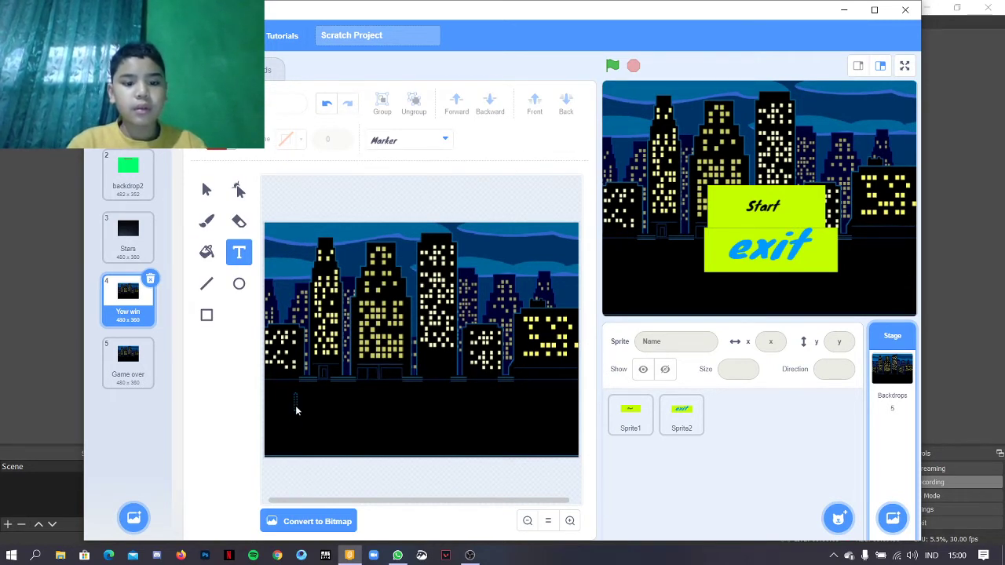
pyautogui.click(296, 406)
pyautogui.write('YOW')
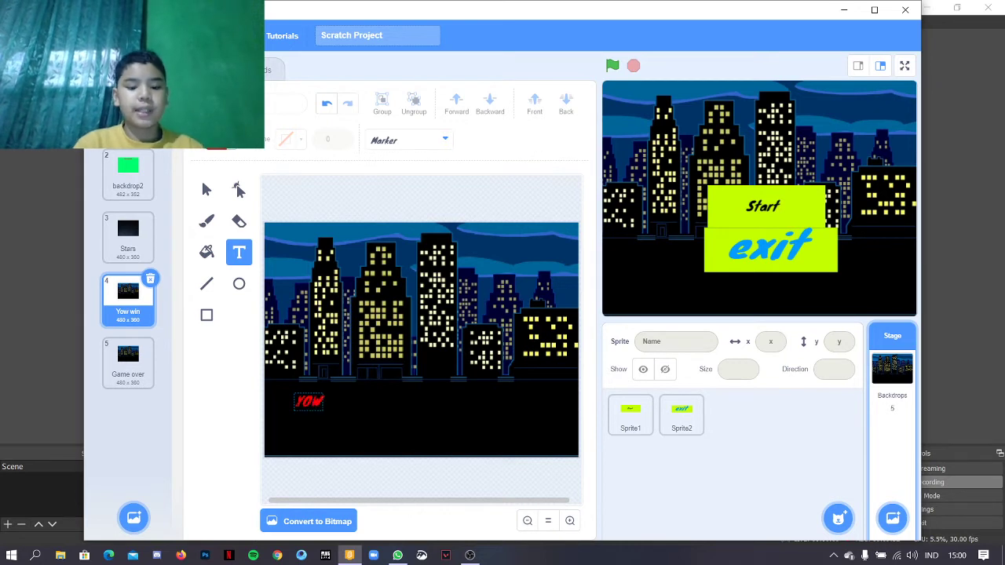
pyautogui.press('BackSpace')
pyautogui.write('u W')
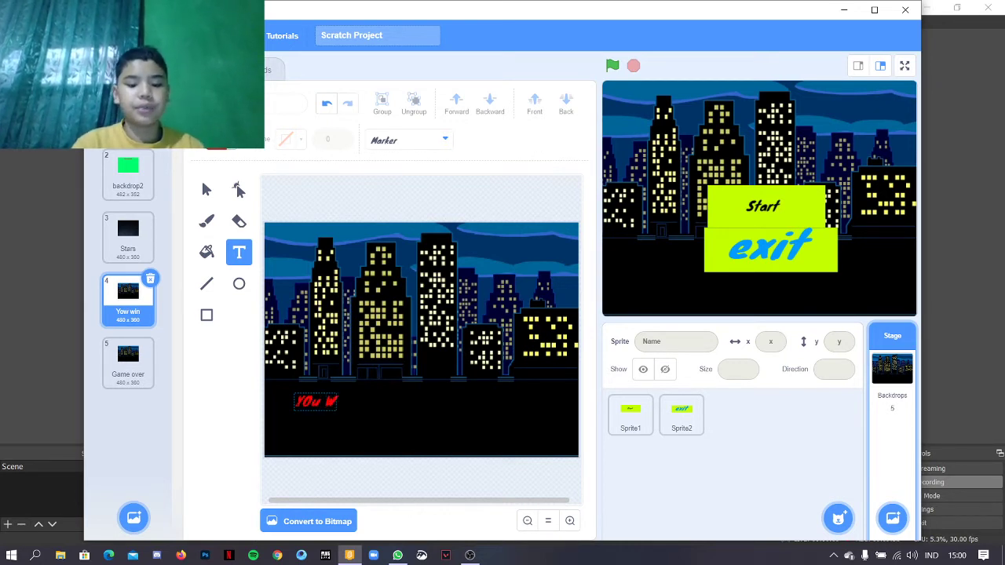
pyautogui.write('in')
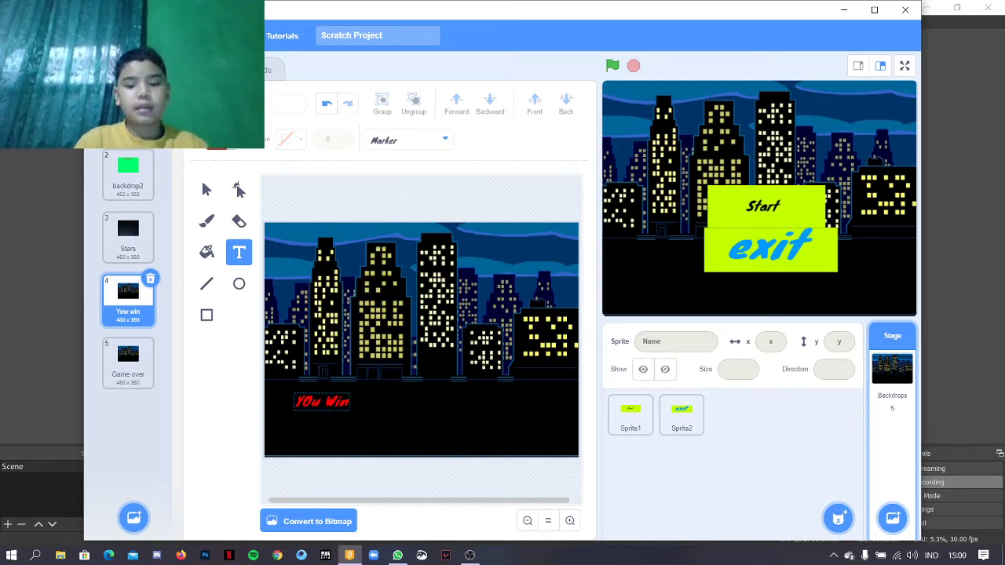
# - Correct the red text to read "You Win", enlarge it and place it centrally below the buildings
pyautogui.press('BackSpace')
pyautogui.press('BackSpace')
pyautogui.press('BackSpace')
pyautogui.press('BackSpace')
pyautogui.press('BackSpace')
pyautogui.press('BackSpace')
pyautogui.write('o')
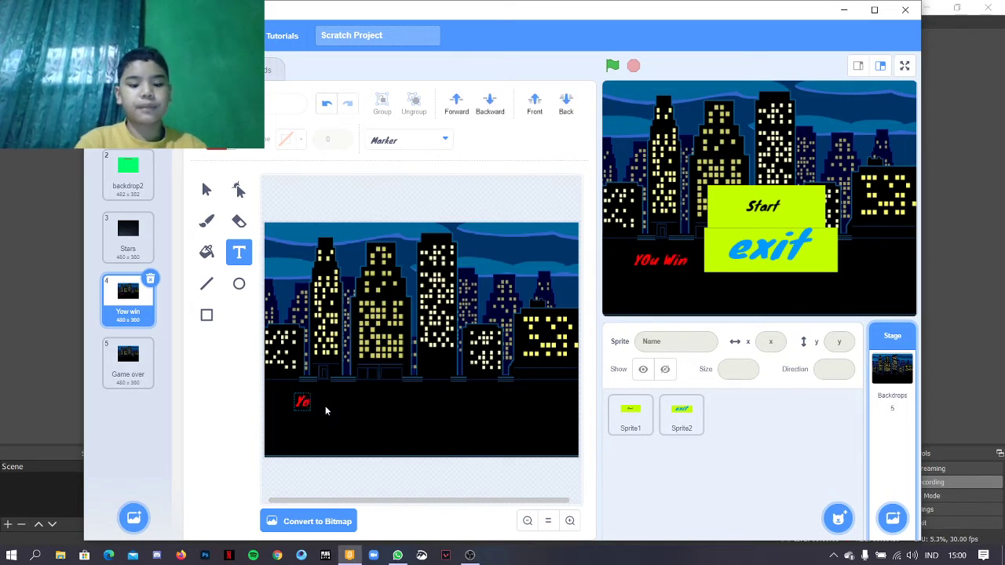
pyautogui.write('w')
pyautogui.write(' Win')
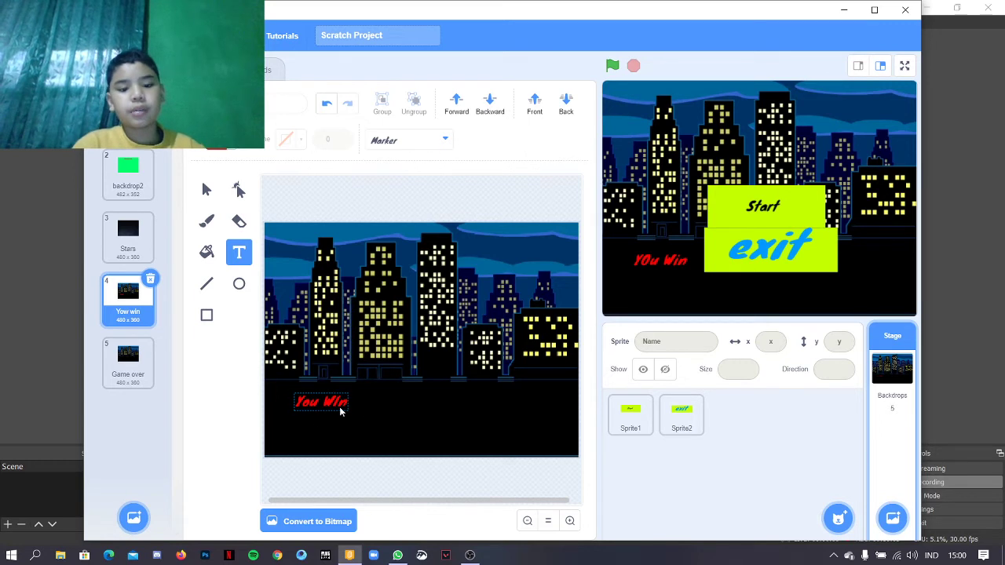
pyautogui.moveTo(334, 410)
pyautogui.mouseDown()
pyautogui.moveTo(480, 405)
pyautogui.moveTo(418, 387)
pyautogui.moveTo(344, 400)
pyautogui.mouseUp()
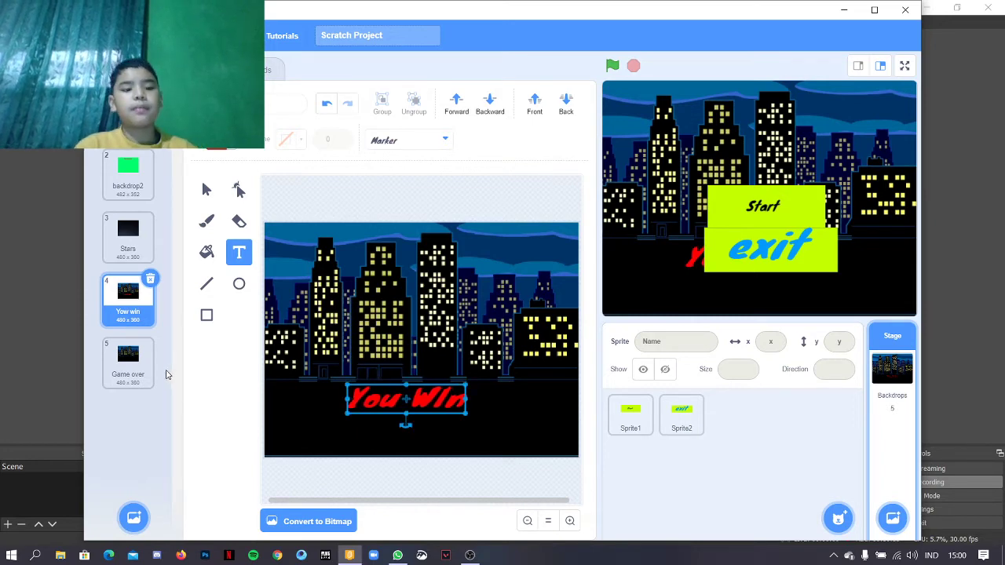
# - Write "Game Over" in red text in the black area below the buildings on the "Game over" backdrop
pyautogui.click(131, 365)
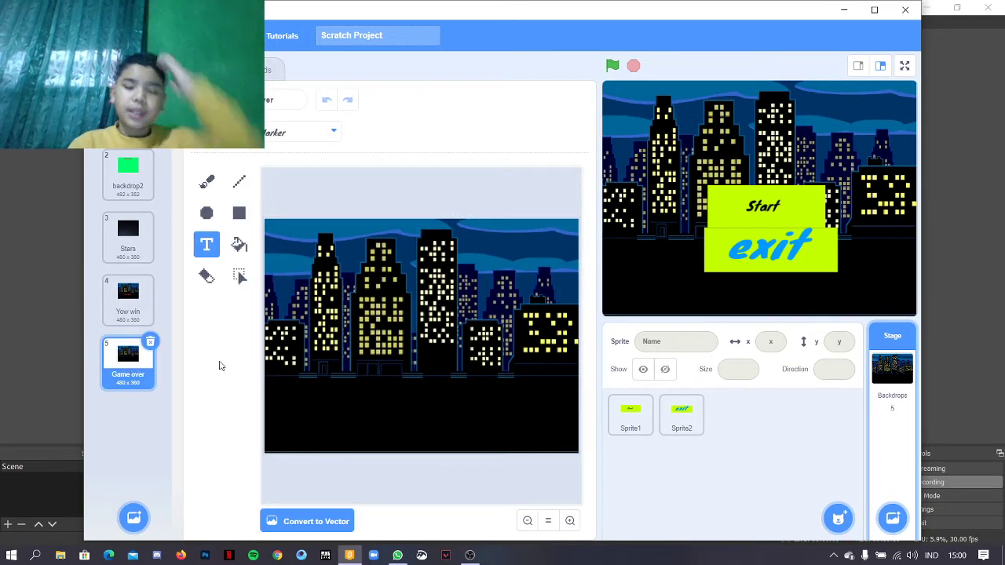
pyautogui.click(340, 385)
pyautogui.click(310, 406)
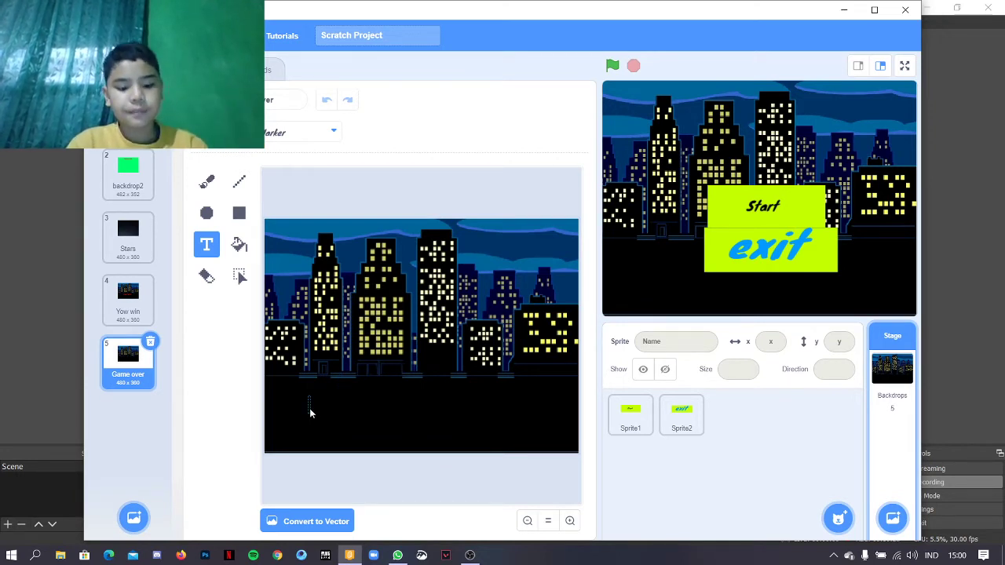
pyautogui.write('Game')
pyautogui.press('BackSpace')
pyautogui.press('BackSpace')
pyautogui.press('BackSpace')
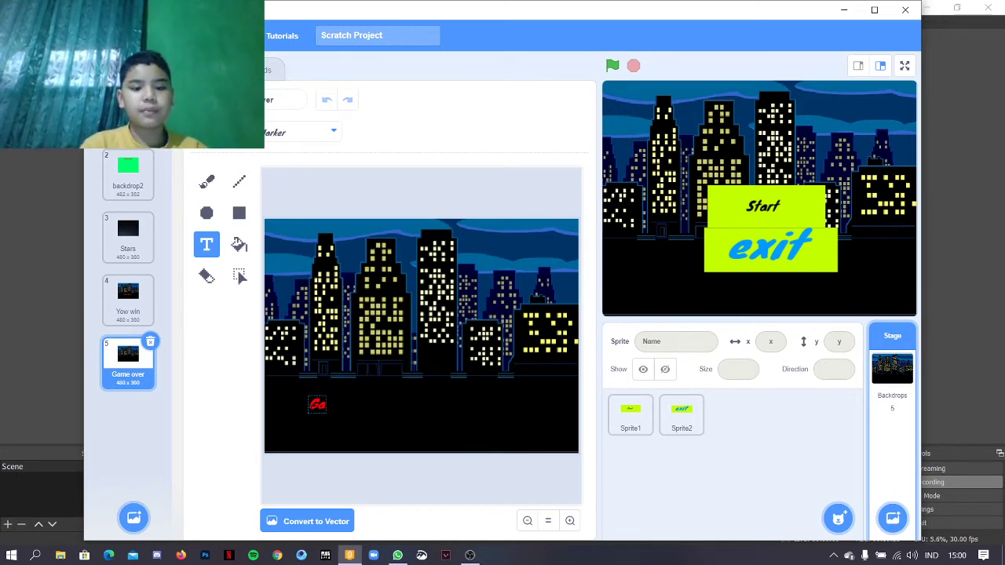
pyautogui.write('ame')
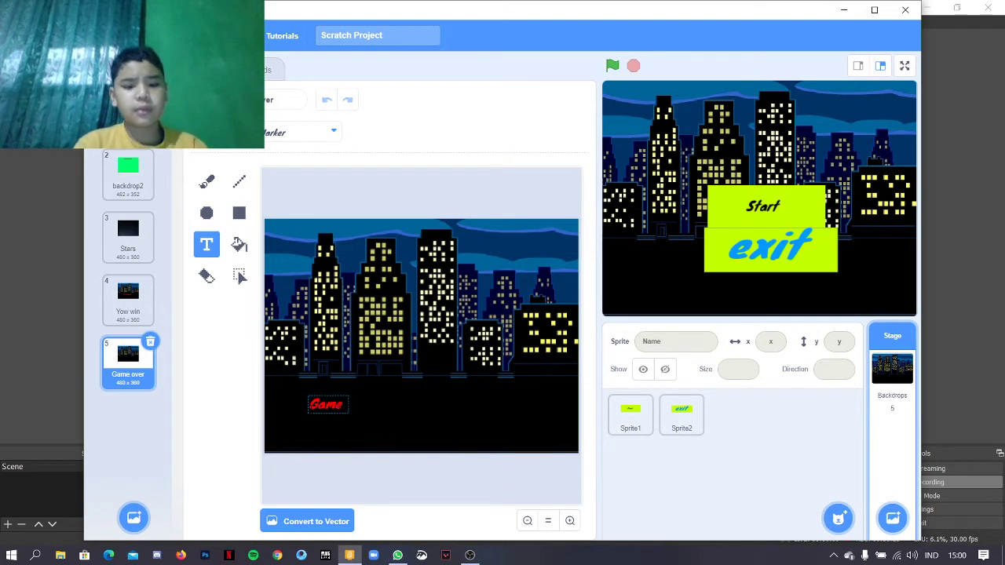
pyautogui.write(' Over')
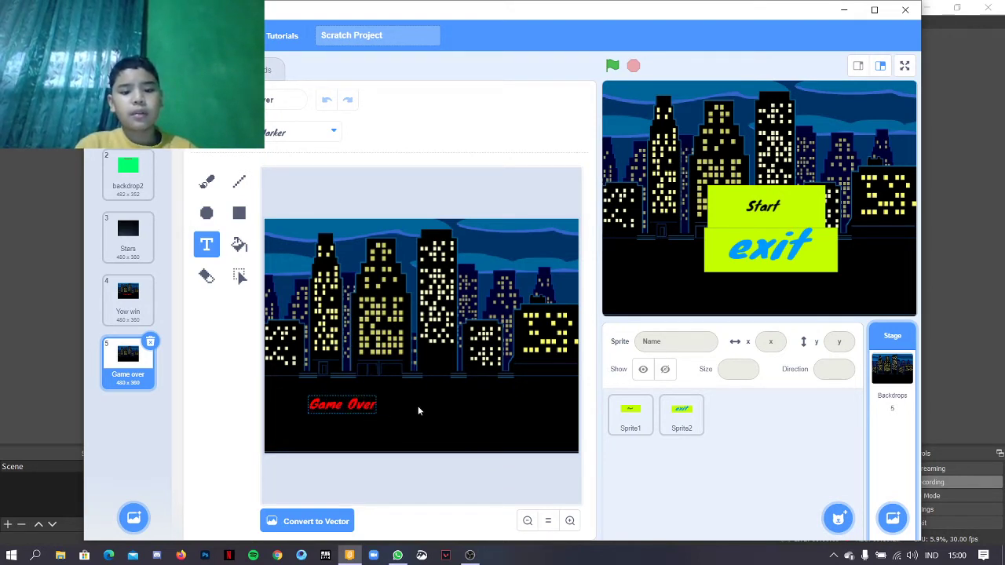
# - Reposition the red "Game Over" text slightly and rename the green title backdrop "backstart"
pyautogui.moveTo(363, 407)
pyautogui.mouseDown()
pyautogui.moveTo(418, 404)
pyautogui.moveTo(370, 429)
pyautogui.moveTo(405, 408)
pyautogui.moveTo(410, 384)
pyautogui.moveTo(348, 396)
pyautogui.mouseUp()
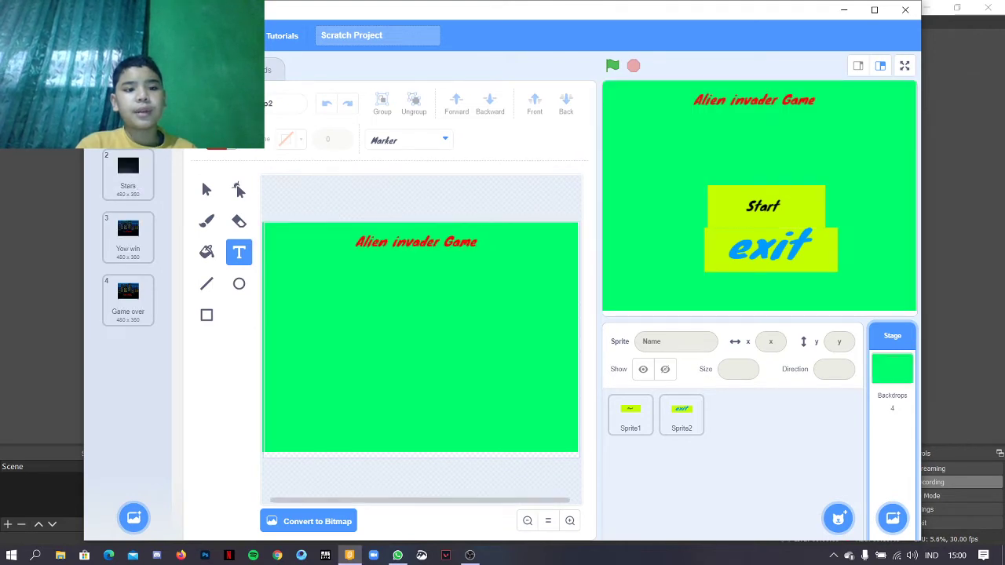
pyautogui.click(236, 103)
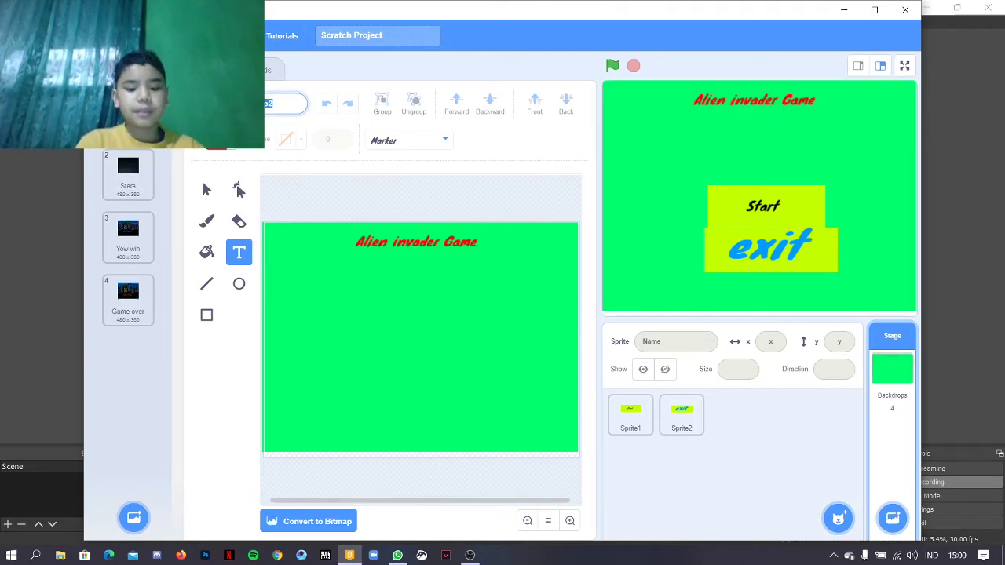
pyautogui.press('BackSpace')
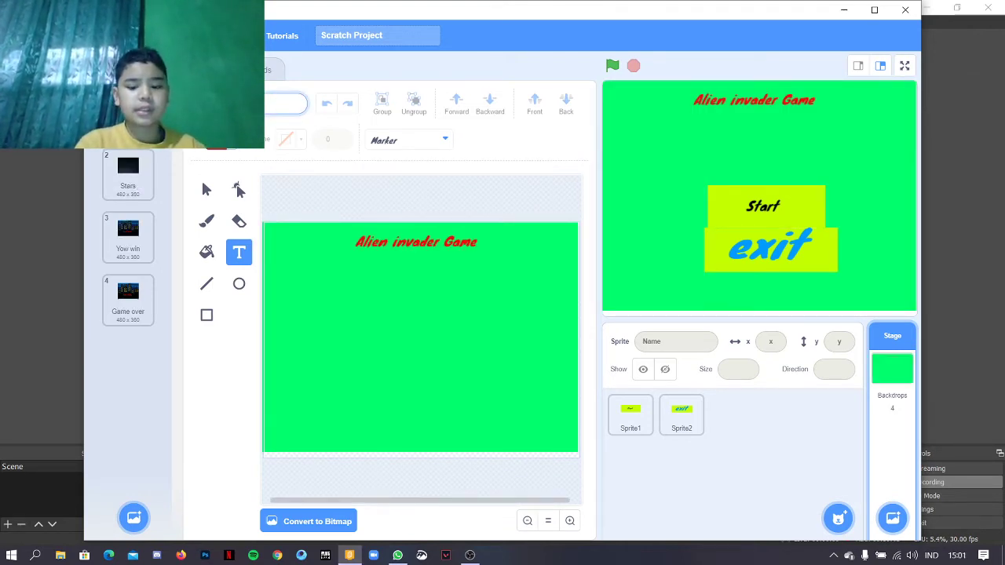
pyautogui.write('t')
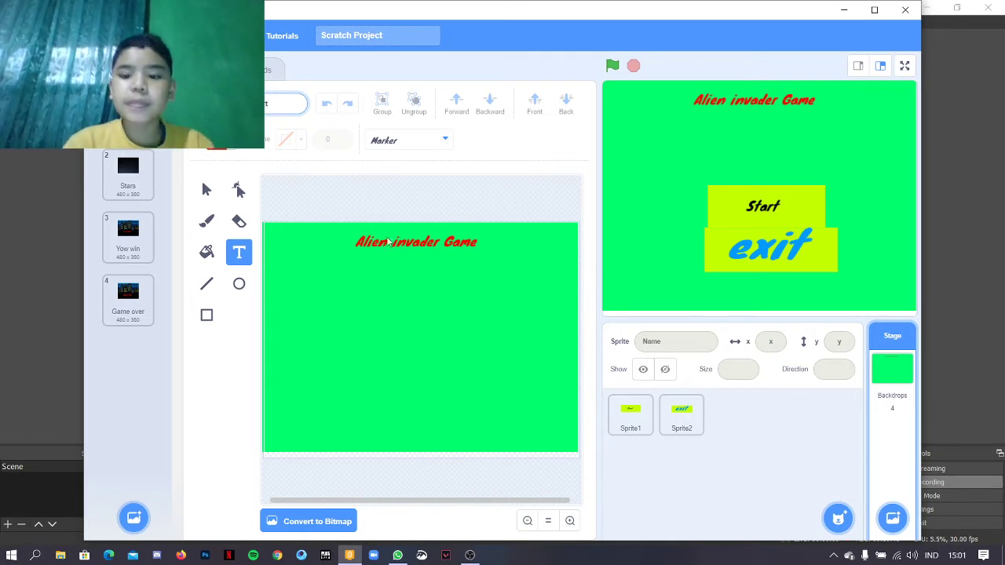
# - Add a script to the exit sprite that hides it when the backdrop switches to Stars, and run the project
pyautogui.click(679, 414)
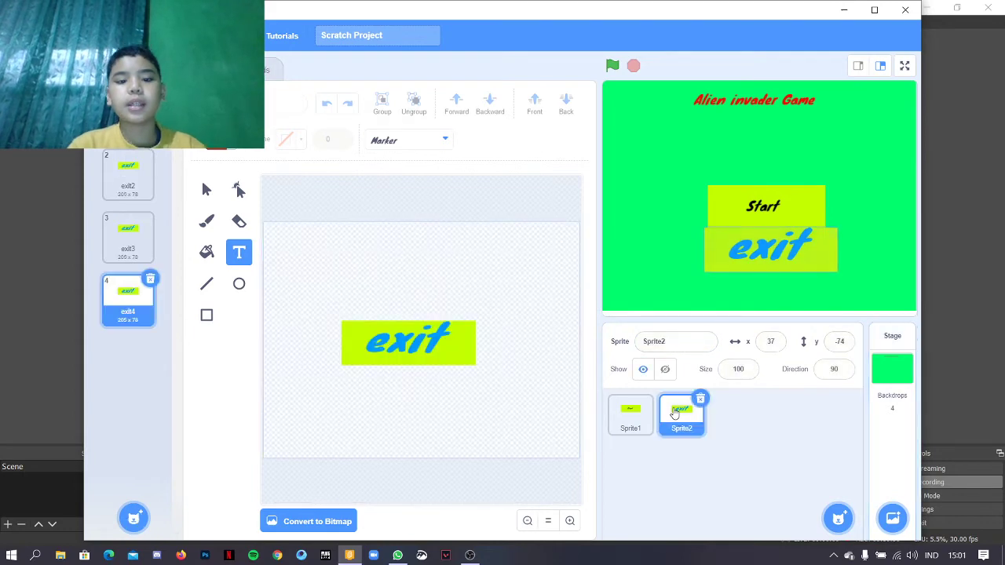
pyautogui.click(117, 69)
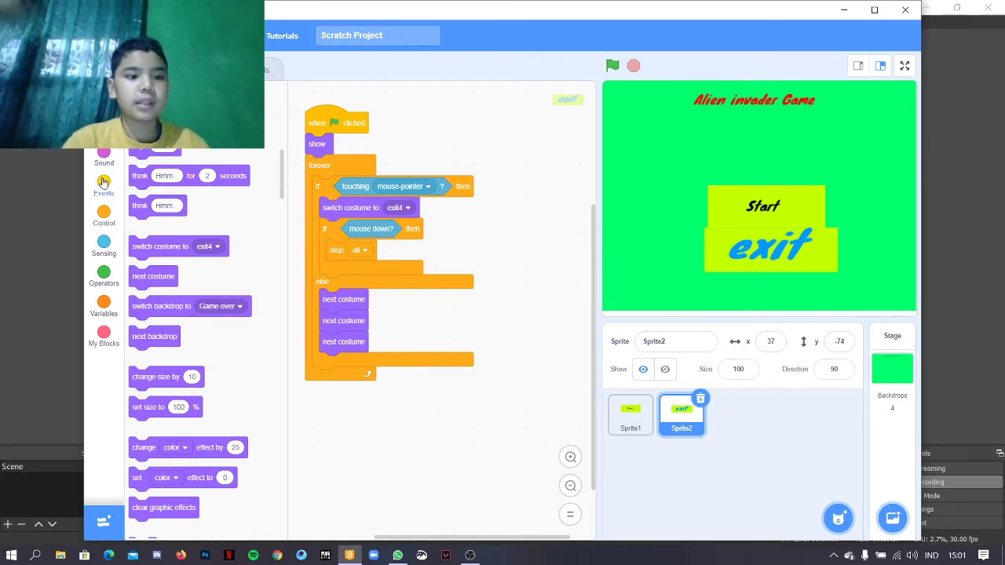
pyautogui.scroll(-5, 177, 255)
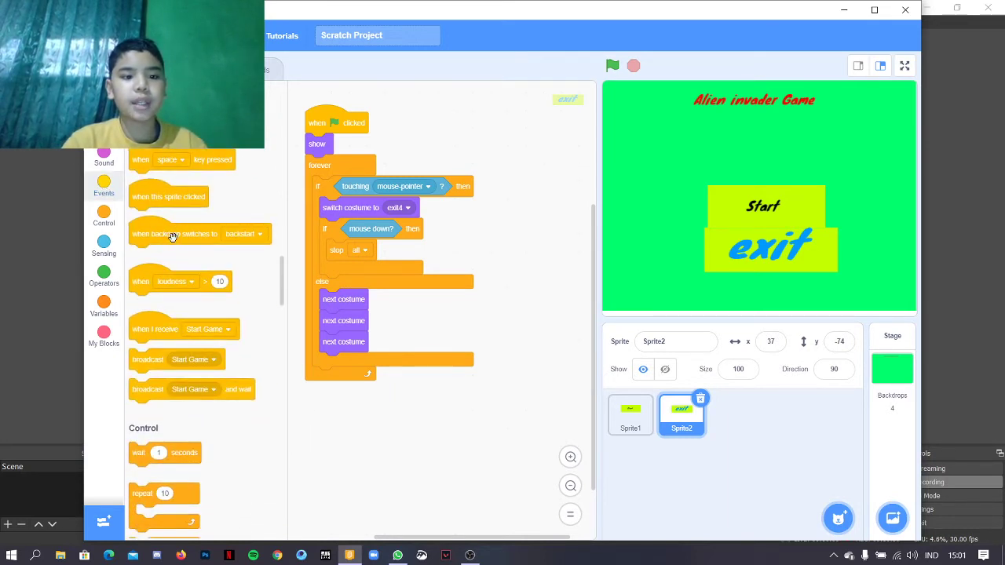
pyautogui.moveTo(173, 237); pyautogui.dragTo(503, 158)
pyautogui.click(576, 159)
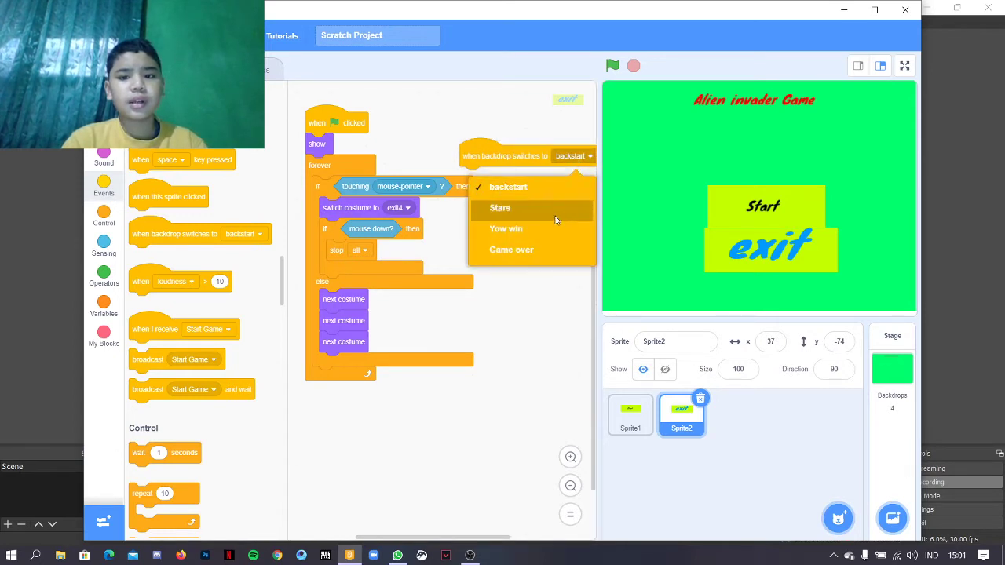
pyautogui.click(554, 206)
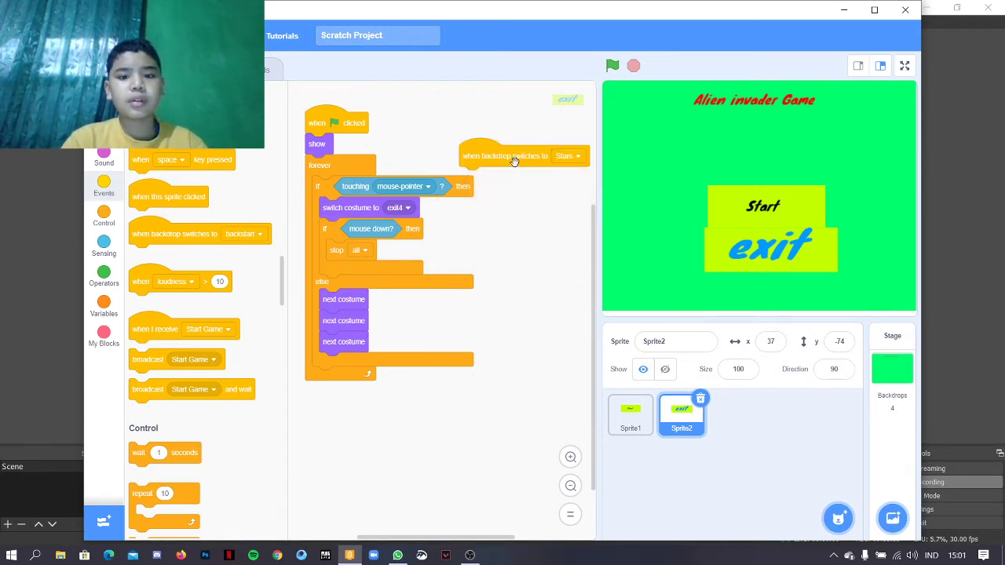
pyautogui.moveTo(511, 157); pyautogui.dragTo(516, 142)
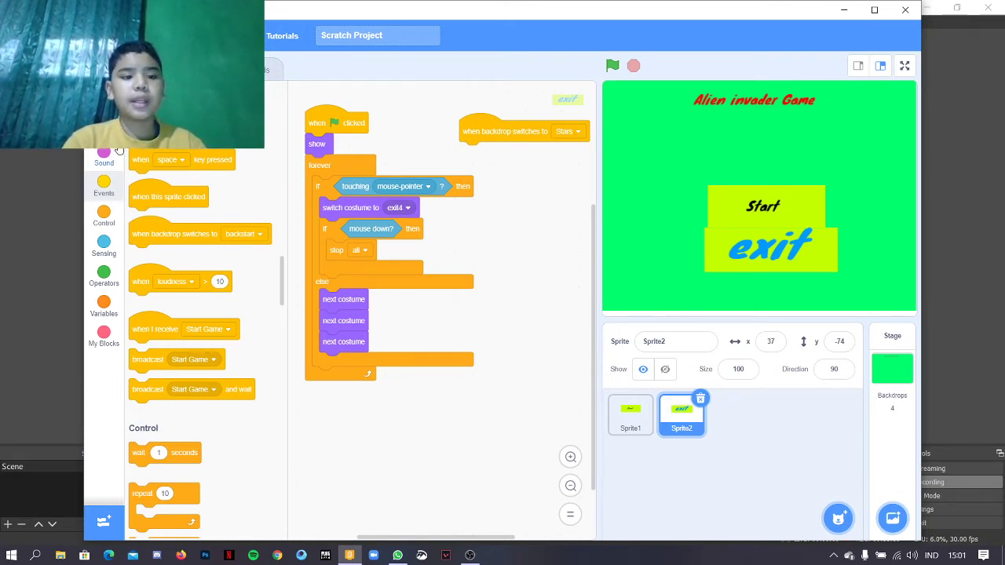
pyautogui.scroll(5, 265, 217)
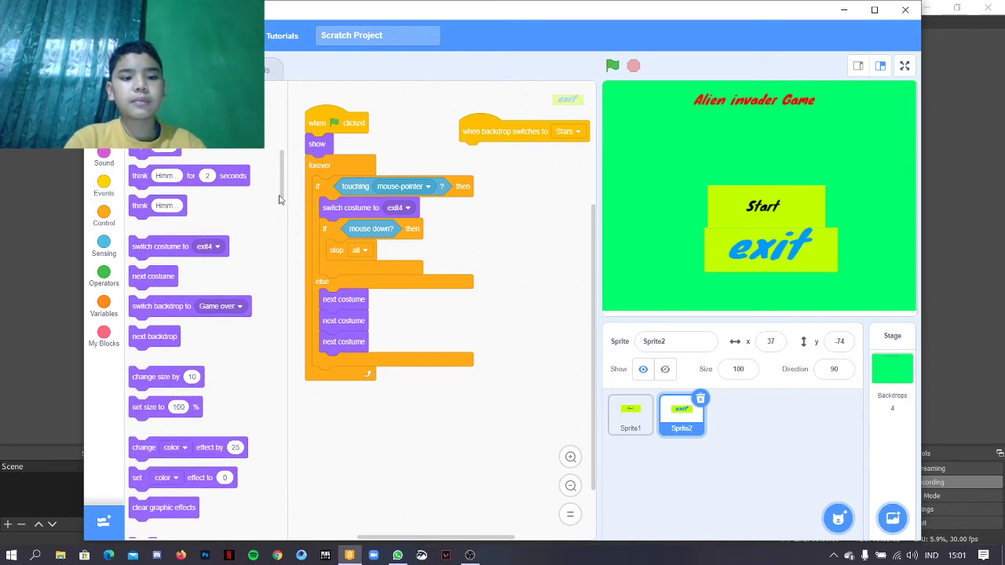
pyautogui.scroll(-5, 280, 205)
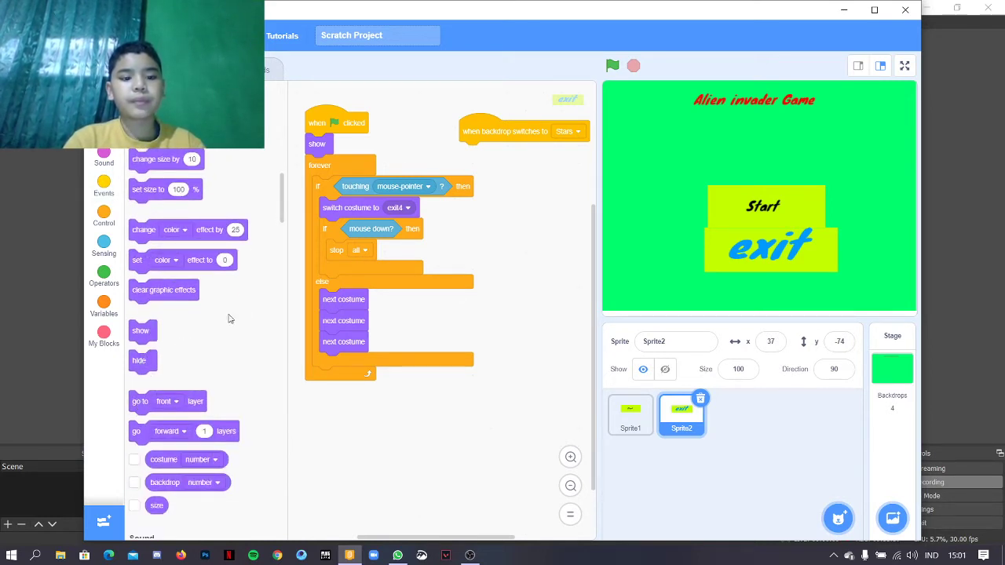
pyautogui.moveTo(140, 361); pyautogui.dragTo(472, 173)
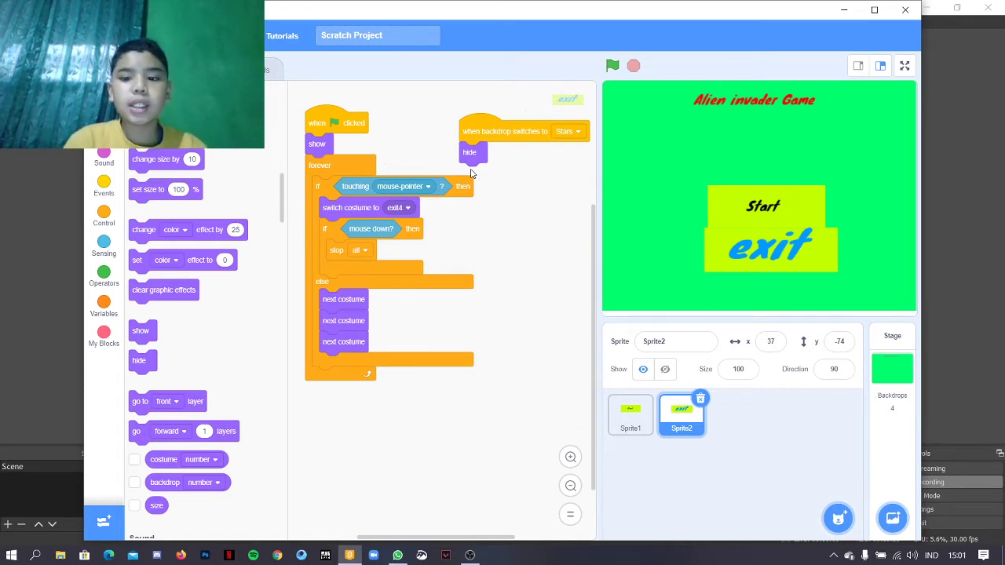
pyautogui.click(612, 69)
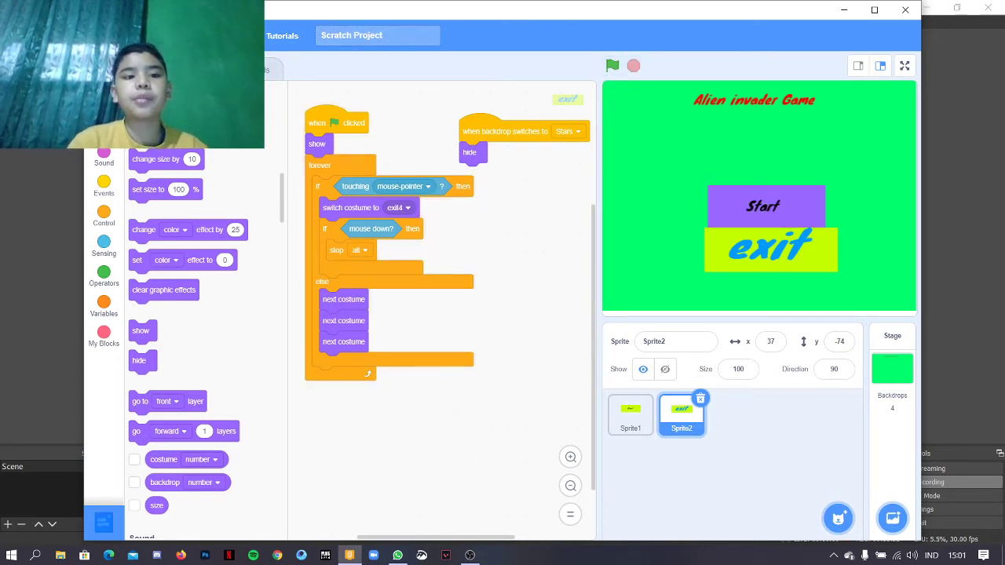
# - Fill the rectangle behind the text in the exit2 costume with red
pyautogui.click(181, 69)
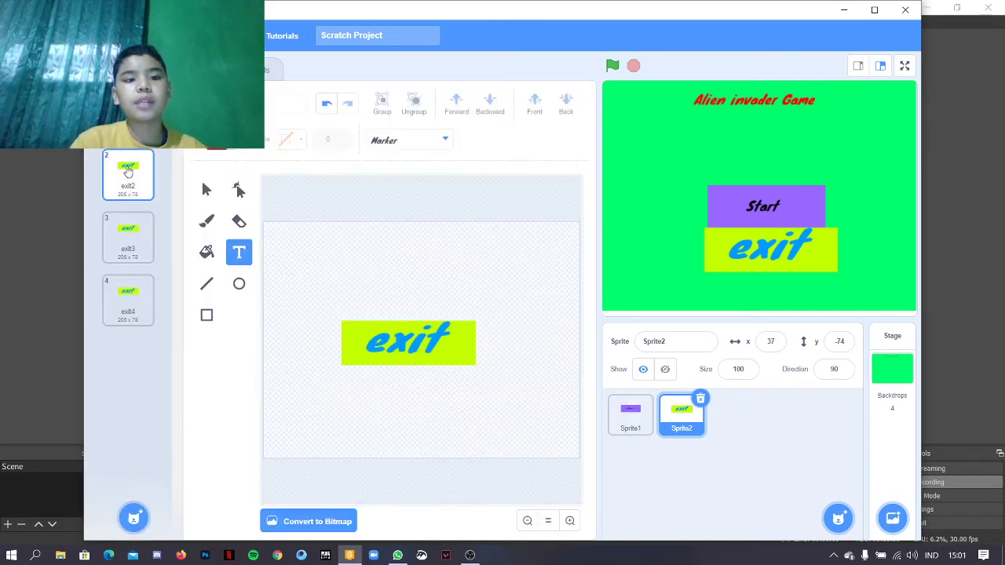
pyautogui.click(129, 176)
pyautogui.click(206, 254)
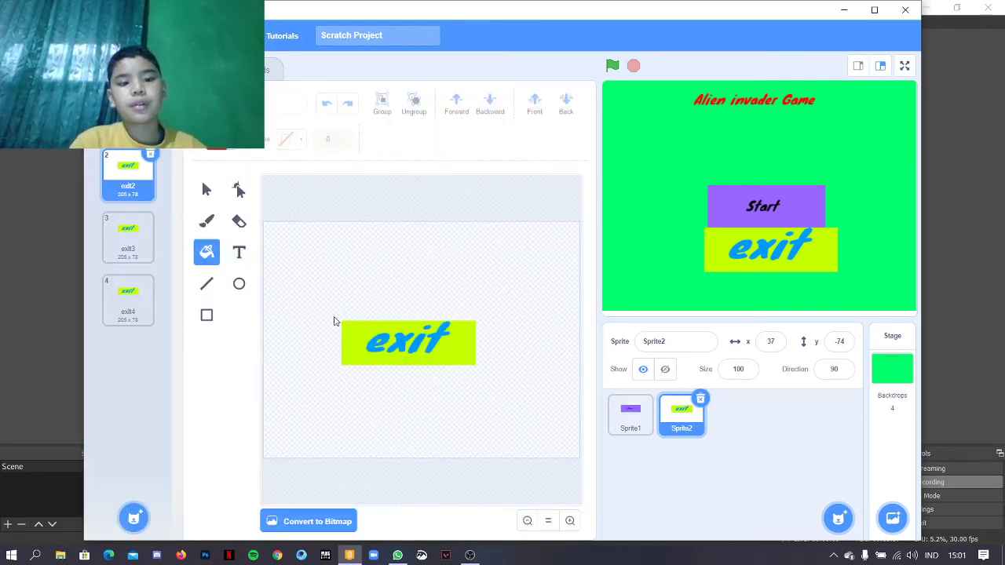
pyautogui.click(350, 360)
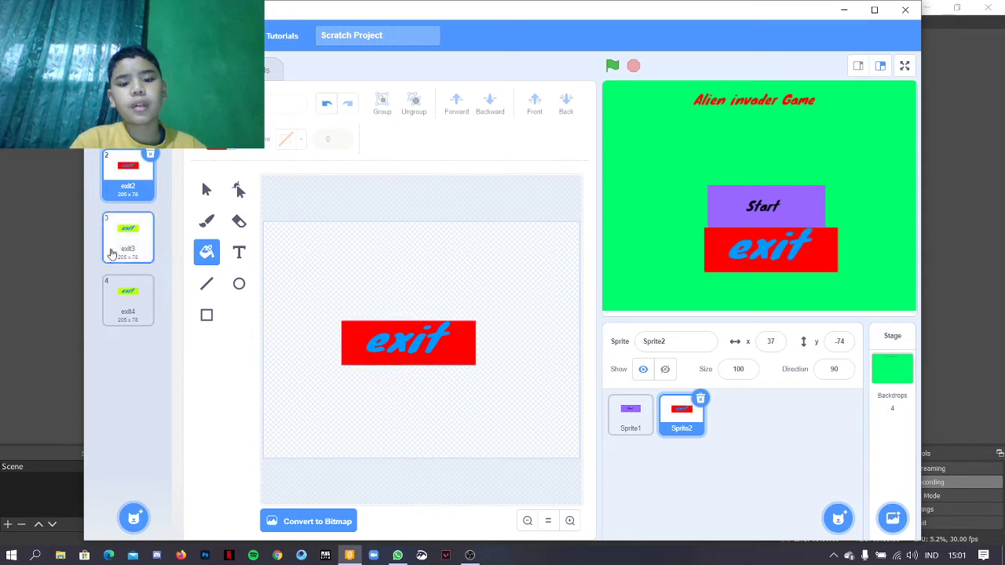
# - Fill the rectangle in the exit3 costume with purple, using color 78
pyautogui.click(128, 237)
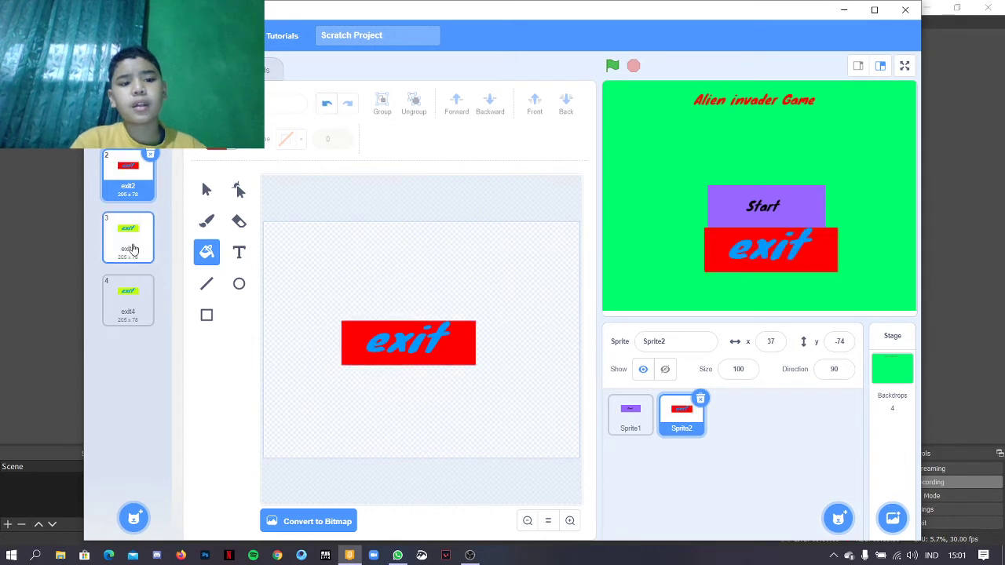
pyautogui.click(231, 148)
pyautogui.click(236, 210)
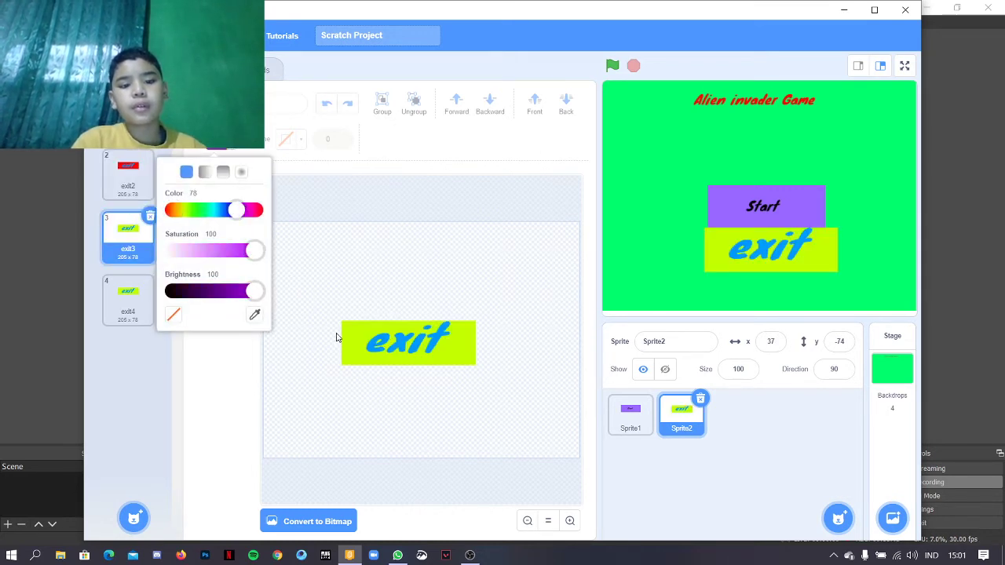
pyautogui.click(359, 357)
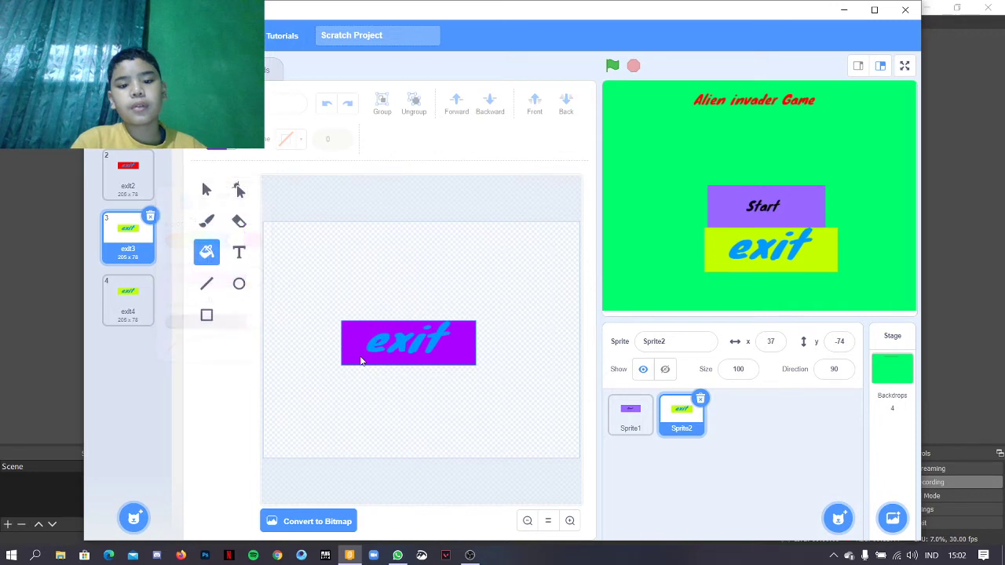
# - Fill the rectangle in the exit4 costume with turquoise, using color 46
pyautogui.click(138, 294)
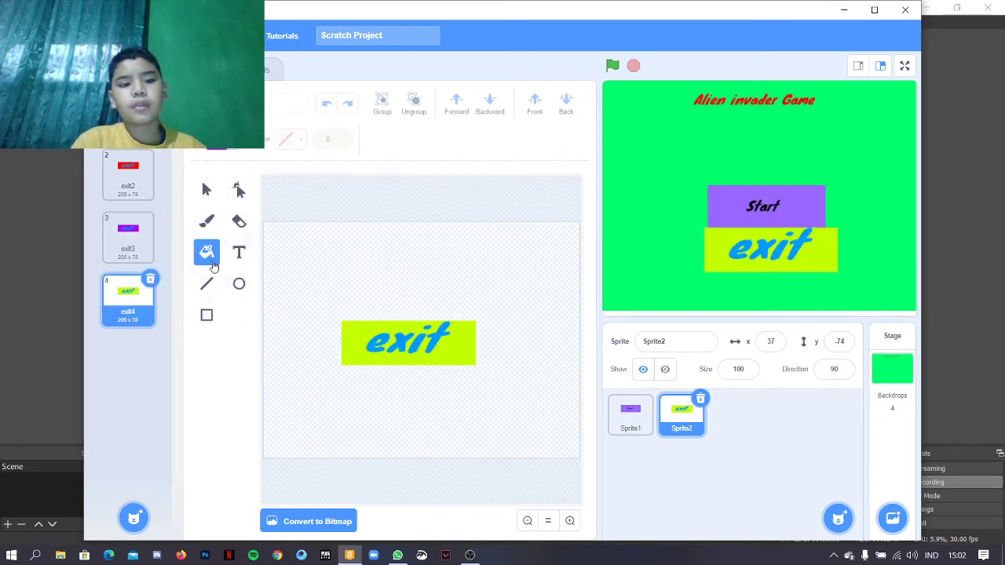
pyautogui.click(230, 148)
pyautogui.moveTo(227, 210); pyautogui.dragTo(210, 209)
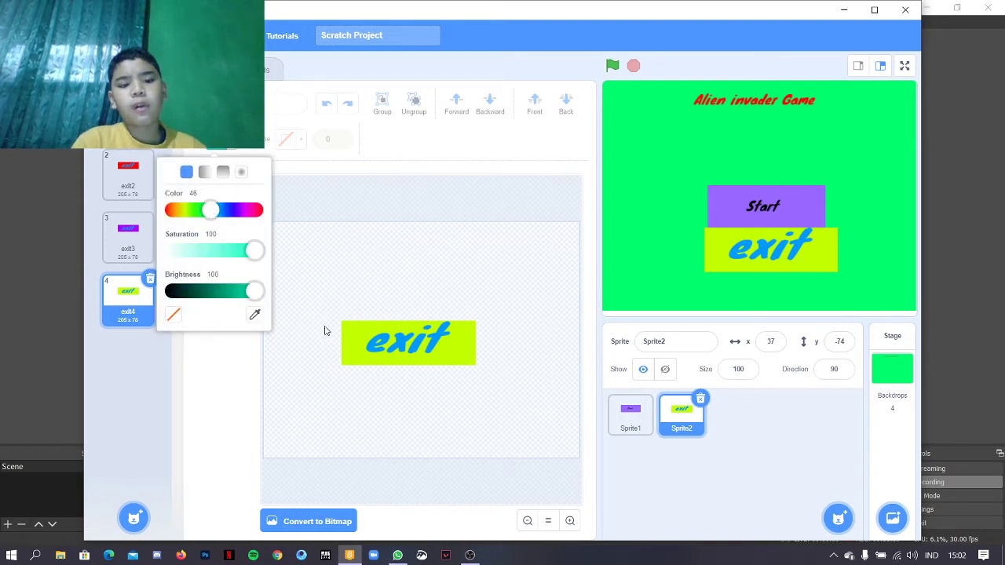
pyautogui.click(344, 347)
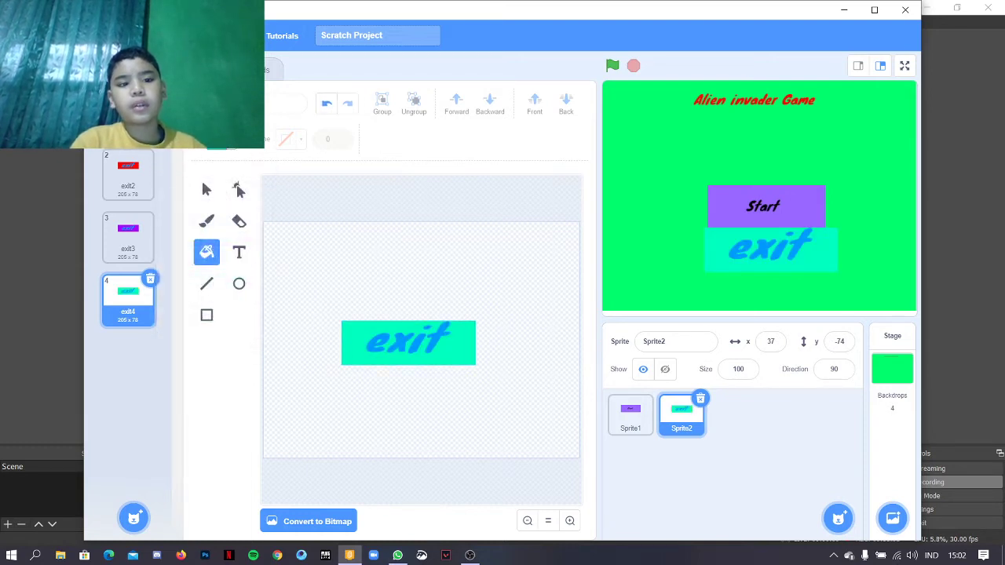
# - Return to the exit sprite's code, run the project to check the costume animation, and stop it
pyautogui.click(118, 69)
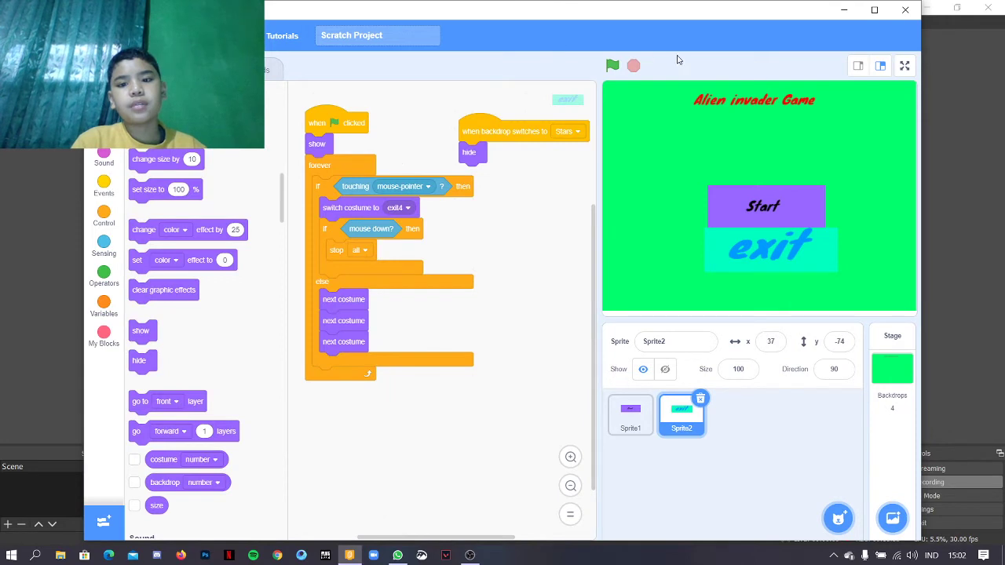
pyautogui.click(611, 67)
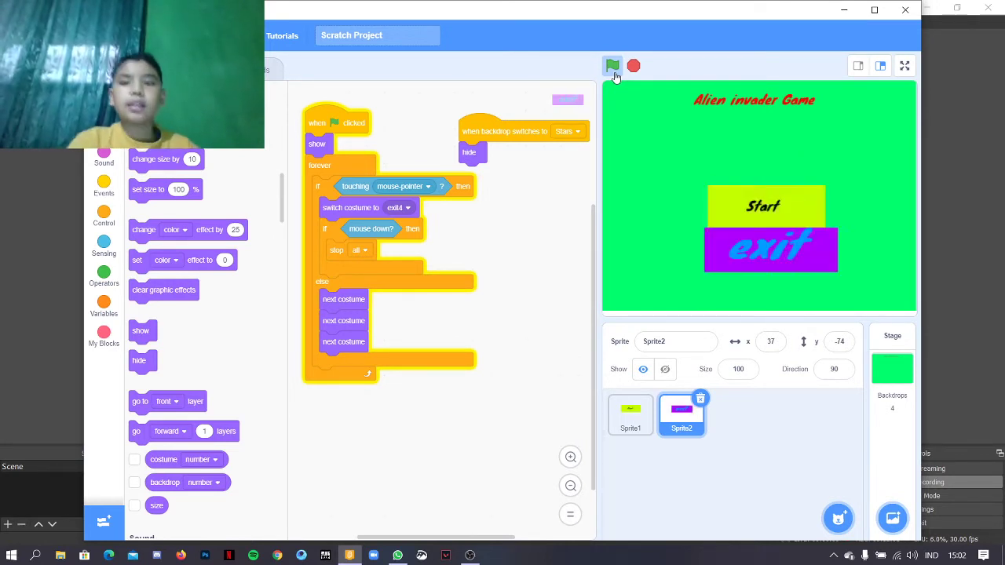
pyautogui.click(633, 67)
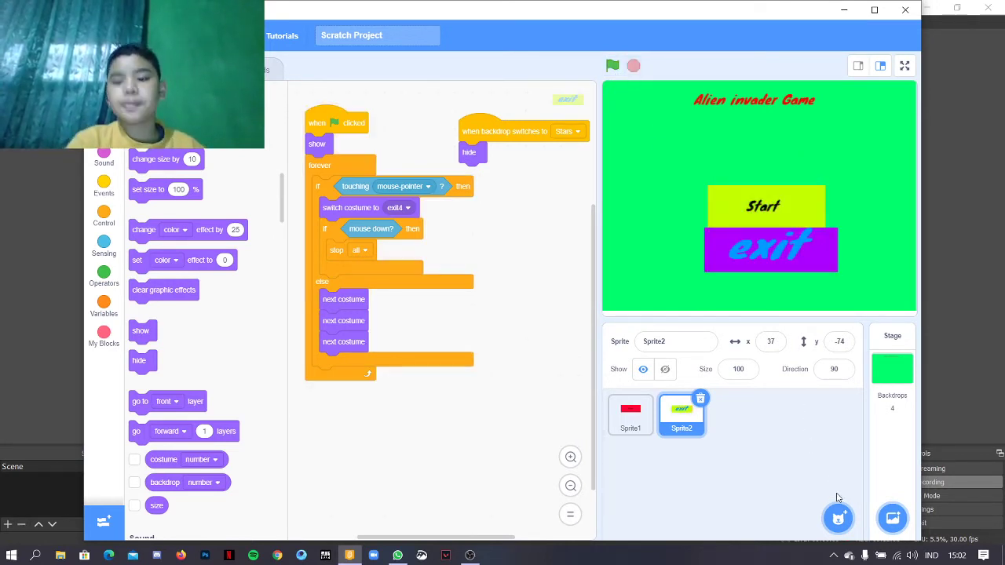
# - Create a new painted sprite and draw a wide turquoise rectangle just above the canvas center
pyautogui.moveTo(836, 503)
pyautogui.click(837, 467)
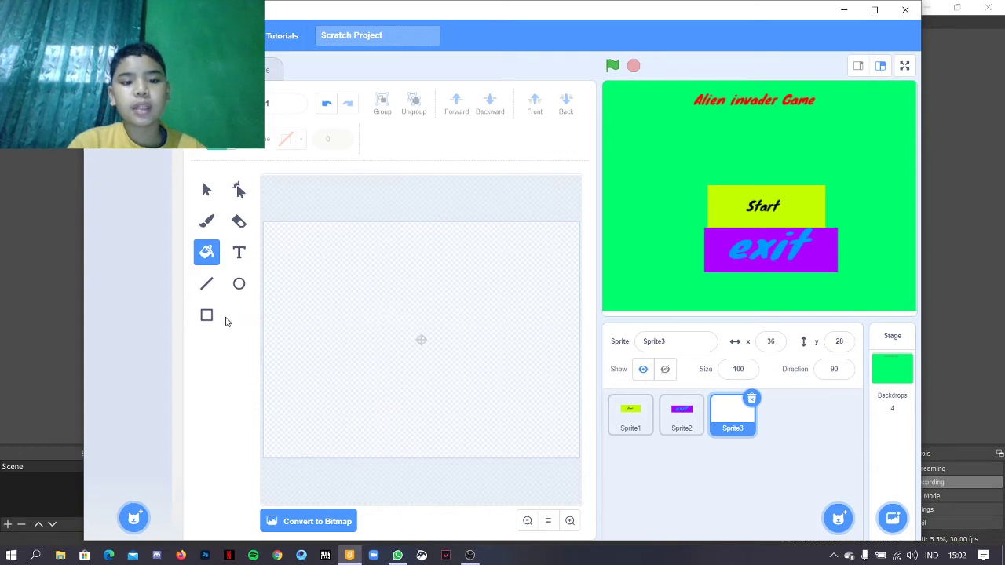
pyautogui.click(206, 316)
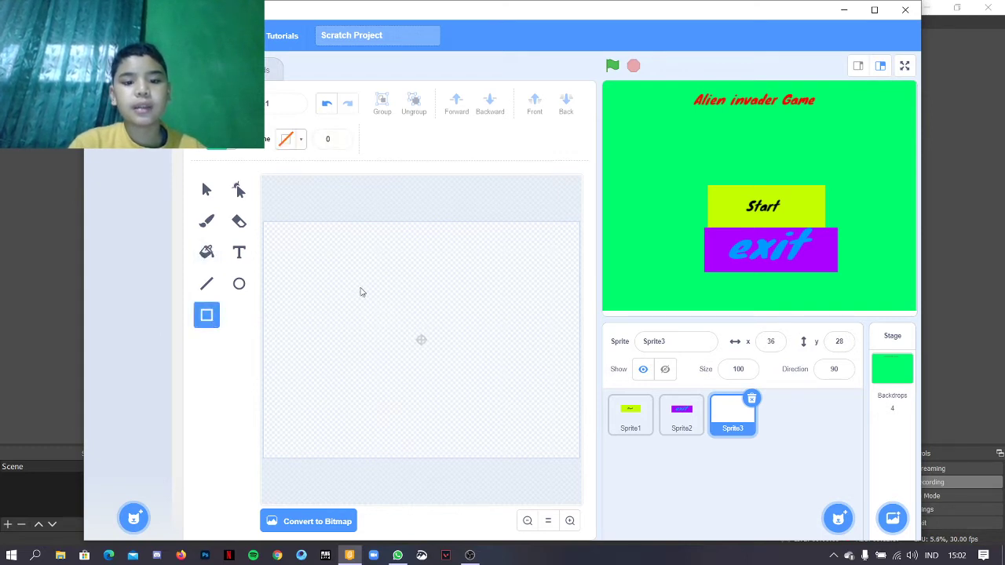
pyautogui.moveTo(349, 283)
pyautogui.mouseDown()
pyautogui.moveTo(419, 325)
pyautogui.moveTo(478, 335)
pyautogui.moveTo(508, 321)
pyautogui.mouseUp()
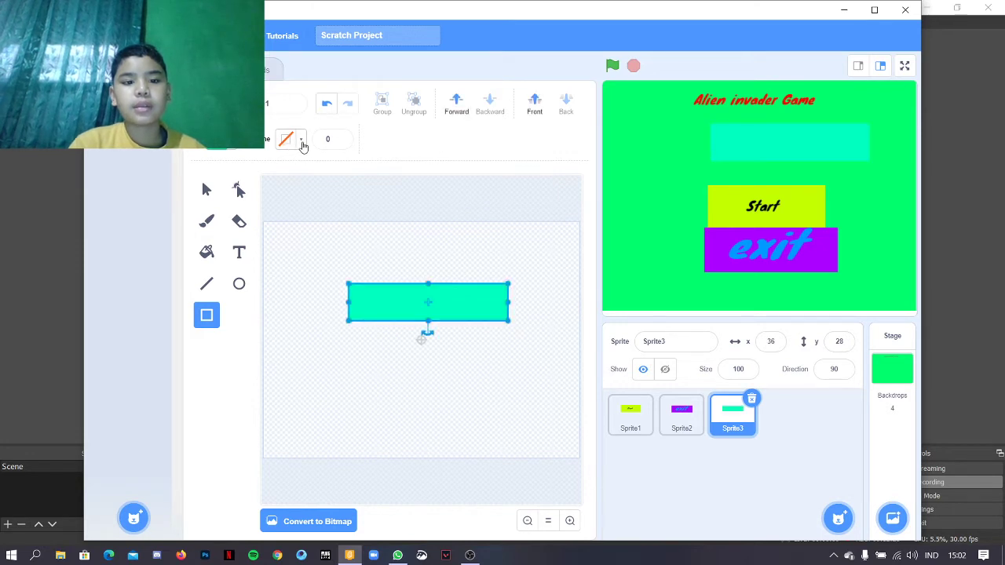
# - Give the rectangle a black outline of width 4 and draw a wider matching rectangle overlapping its lower edge
pyautogui.click(340, 138)
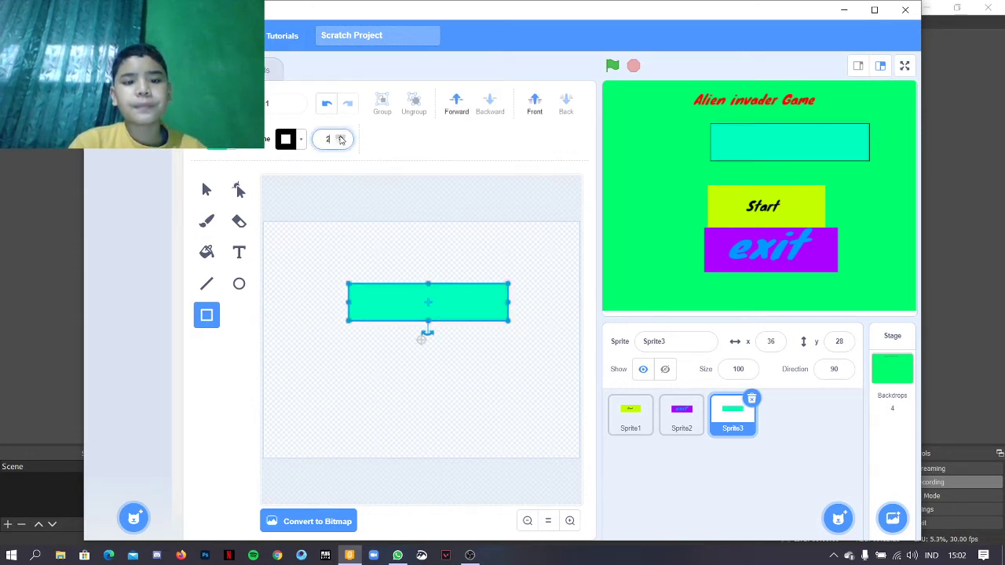
pyautogui.click(341, 138)
pyautogui.click(341, 138)
pyautogui.click(341, 138)
pyautogui.click(333, 321)
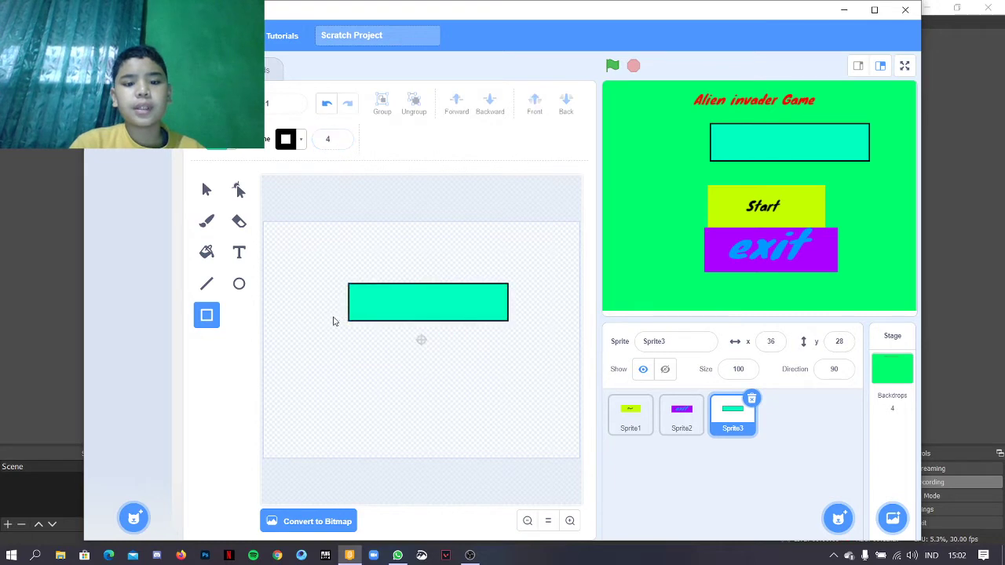
pyautogui.moveTo(326, 316); pyautogui.dragTo(527, 348)
pyautogui.moveTo(283, 357)
pyautogui.mouseDown()
pyautogui.moveTo(539, 385)
pyautogui.moveTo(561, 343)
pyautogui.moveTo(560, 397)
pyautogui.moveTo(243, 369)
pyautogui.moveTo(283, 363)
pyautogui.mouseUp()
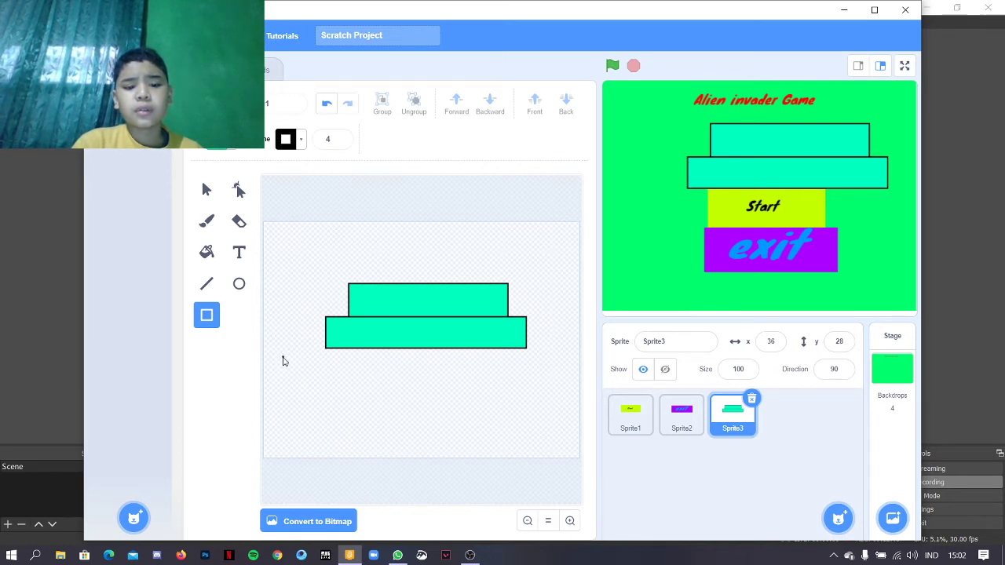
pyautogui.moveTo(283, 361); pyautogui.dragTo(283, 358)
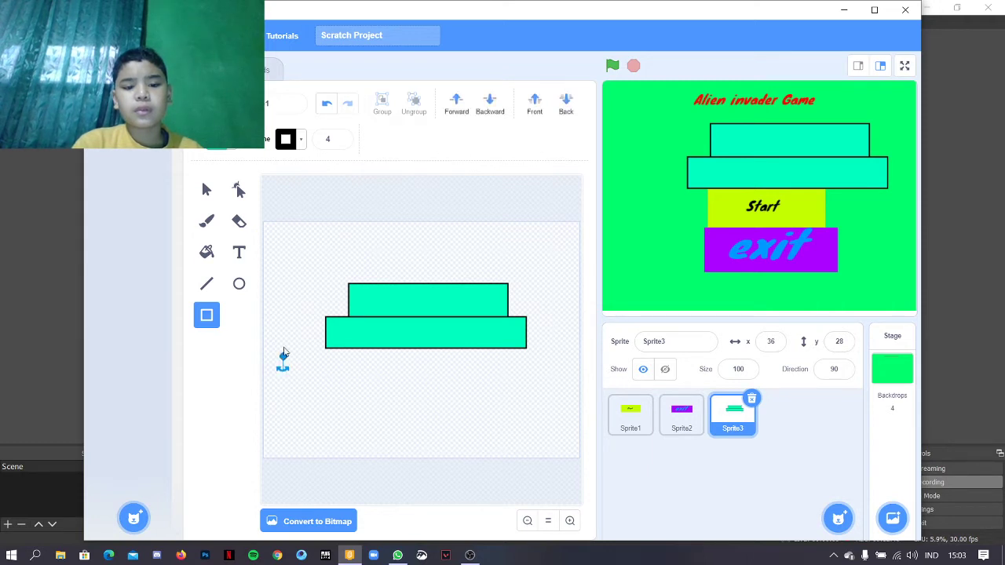
pyautogui.click(207, 190)
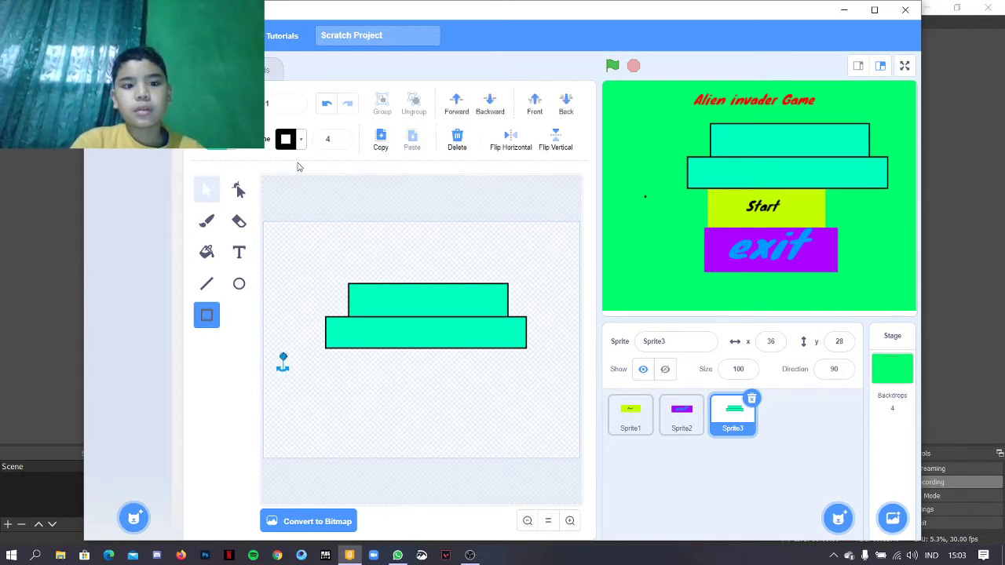
pyautogui.click(457, 139)
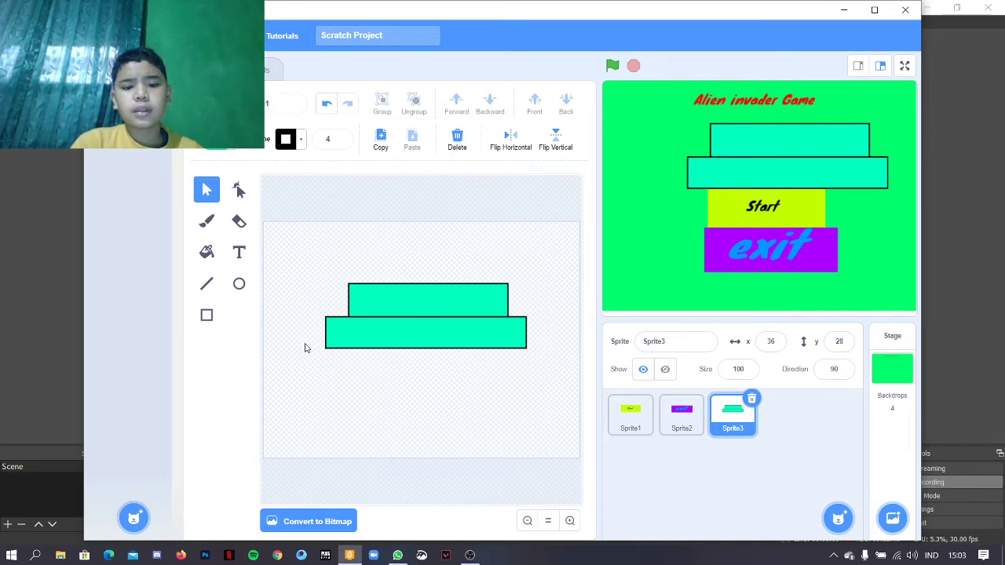
# - Draw a third, wider turquoise rectangle with a black outline overlapping the lower edge of the second one
pyautogui.moveTo(321, 353); pyautogui.dragTo(330, 356)
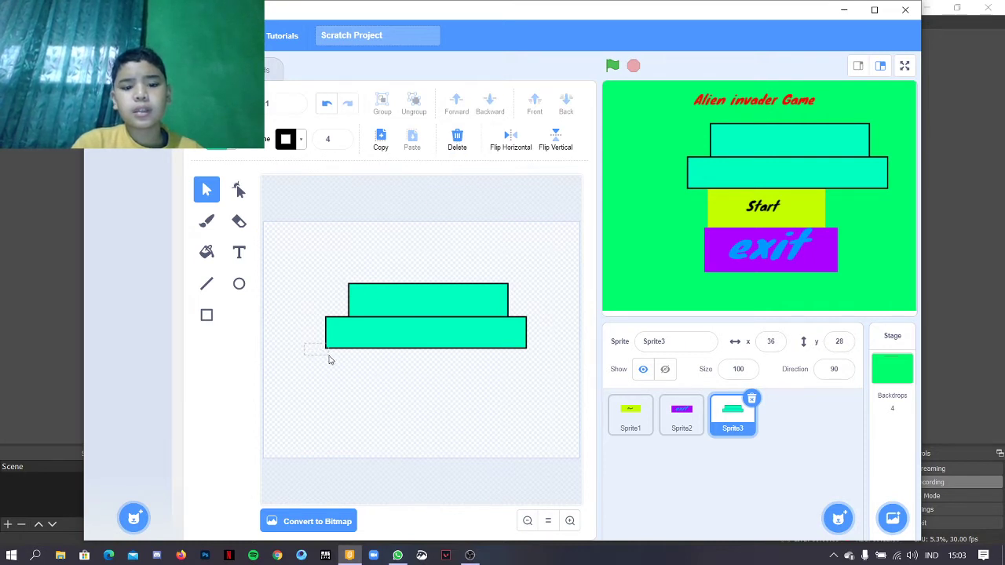
pyautogui.click(208, 316)
pyautogui.click(211, 317)
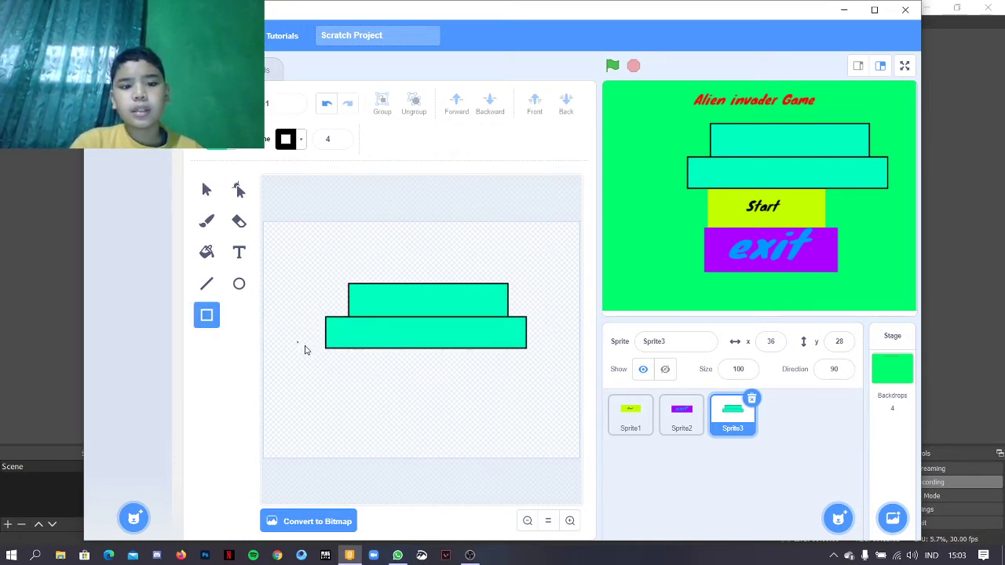
pyautogui.moveTo(296, 341)
pyautogui.mouseDown()
pyautogui.moveTo(460, 417)
pyautogui.moveTo(552, 413)
pyautogui.moveTo(562, 382)
pyautogui.moveTo(547, 379)
pyautogui.moveTo(560, 384)
pyautogui.moveTo(552, 367)
pyautogui.mouseUp()
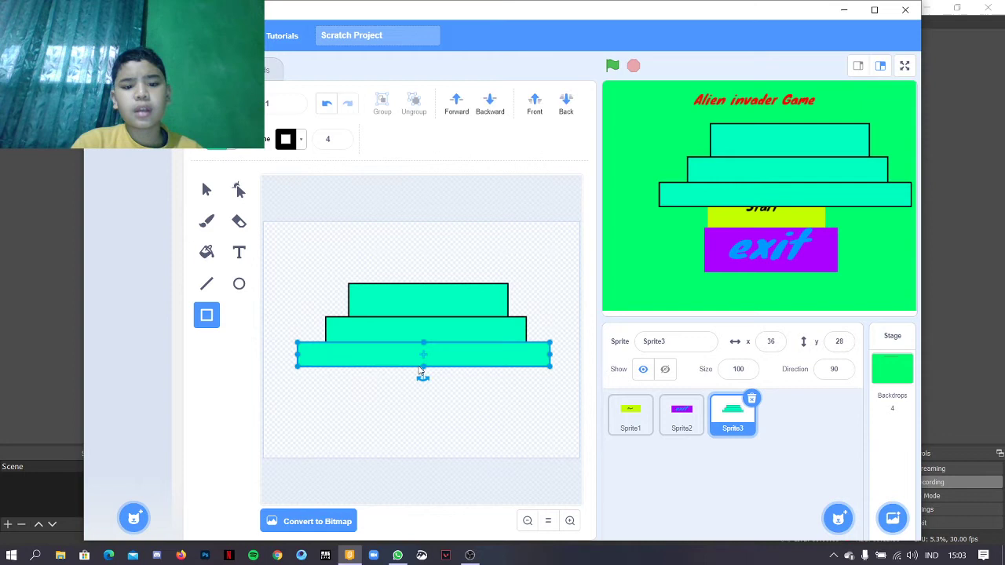
pyautogui.click(315, 390)
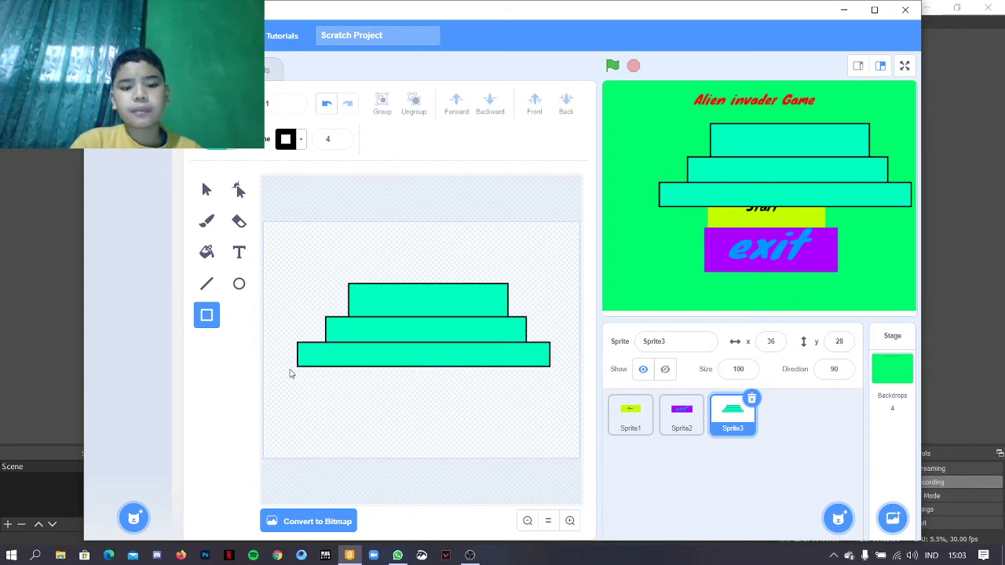
# - Draw two small turquoise rectangles as legs beneath the two ends of the widest rectangle
pyautogui.moveTo(287, 366); pyautogui.dragTo(344, 399)
pyautogui.moveTo(558, 365); pyautogui.dragTo(526, 404)
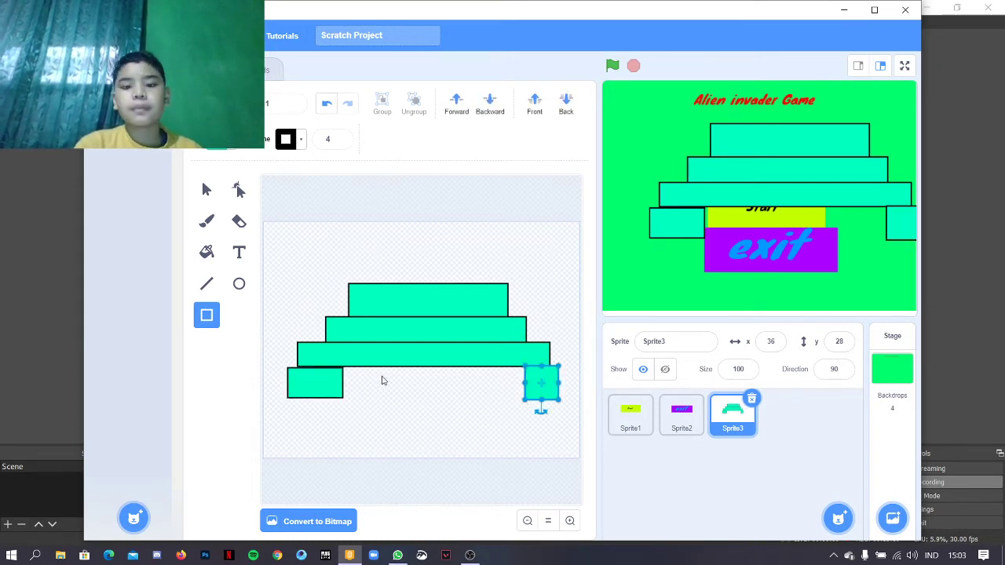
pyautogui.click(347, 367)
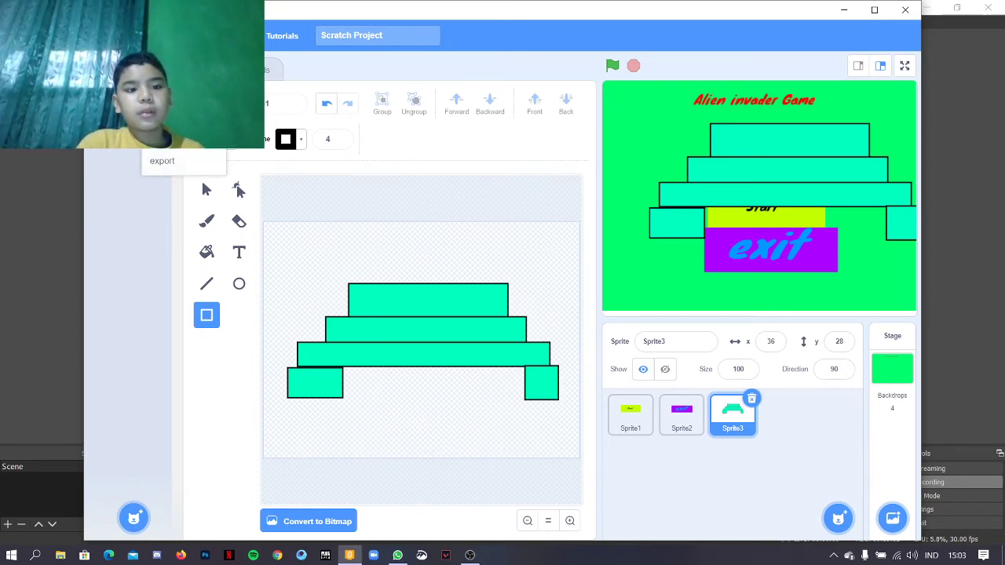
# - Duplicate the finished costume twice so the sprite has three identical costumes
pyautogui.click(162, 140)
pyautogui.rightClick(140, 169)
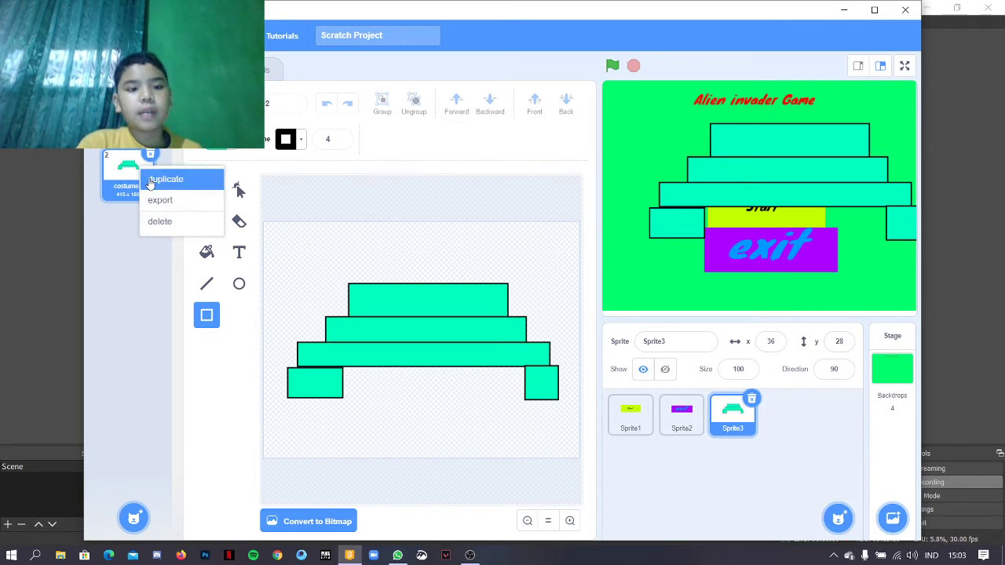
pyautogui.click(150, 182)
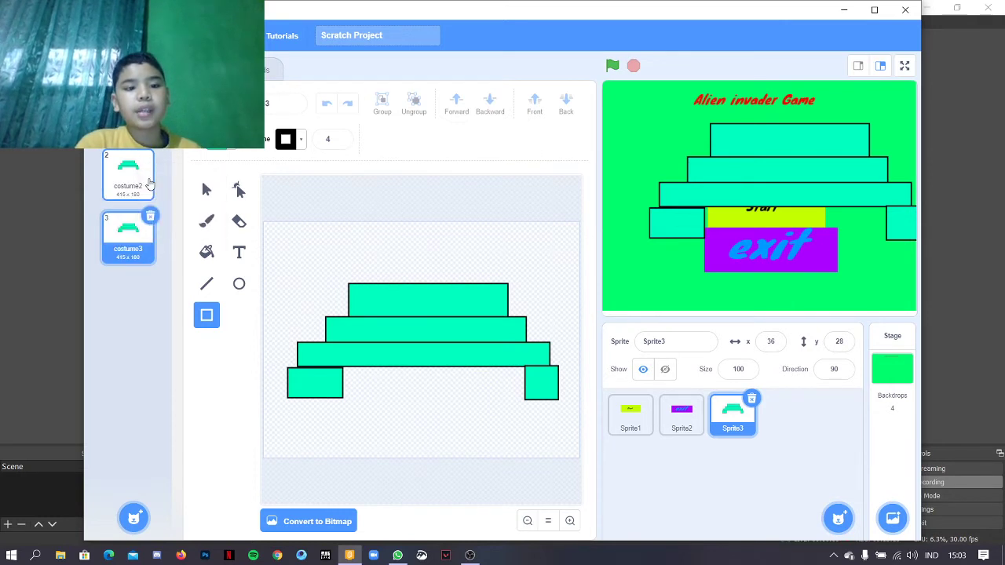
# - Give the first costume a spaceship name and rename the second and third costumes spaceship2 and spaceship3
pyautogui.click(290, 102)
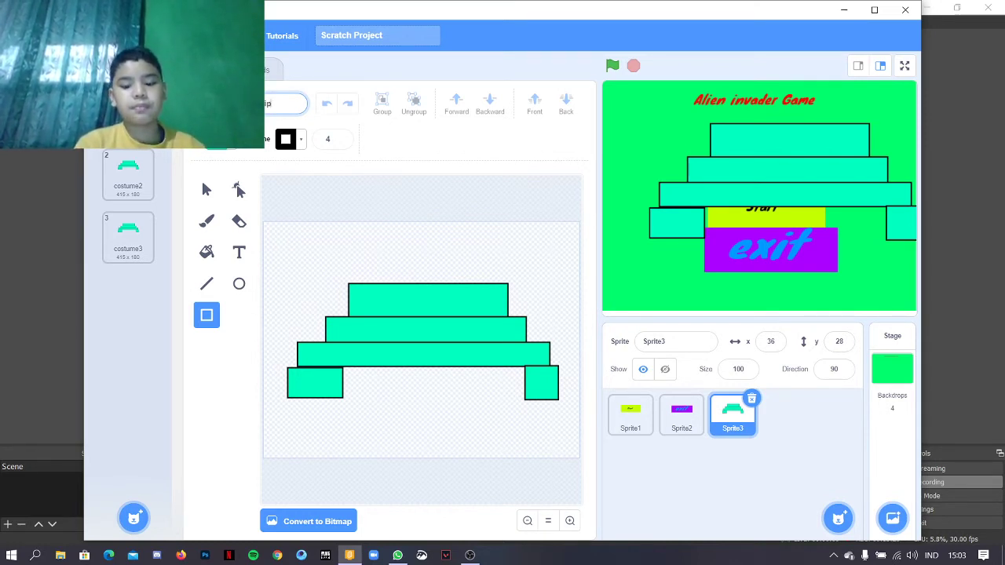
pyautogui.click(148, 174)
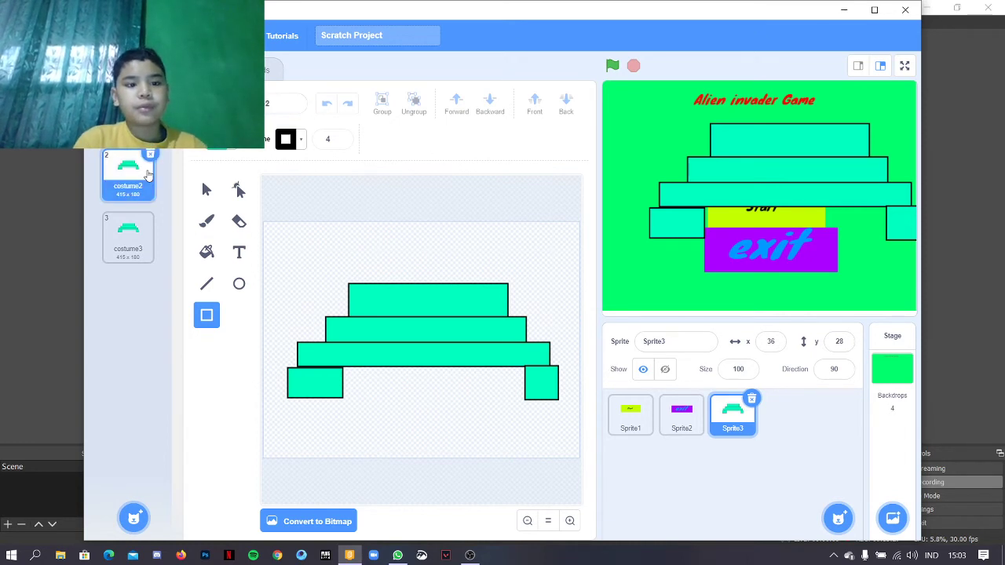
pyautogui.click(285, 102)
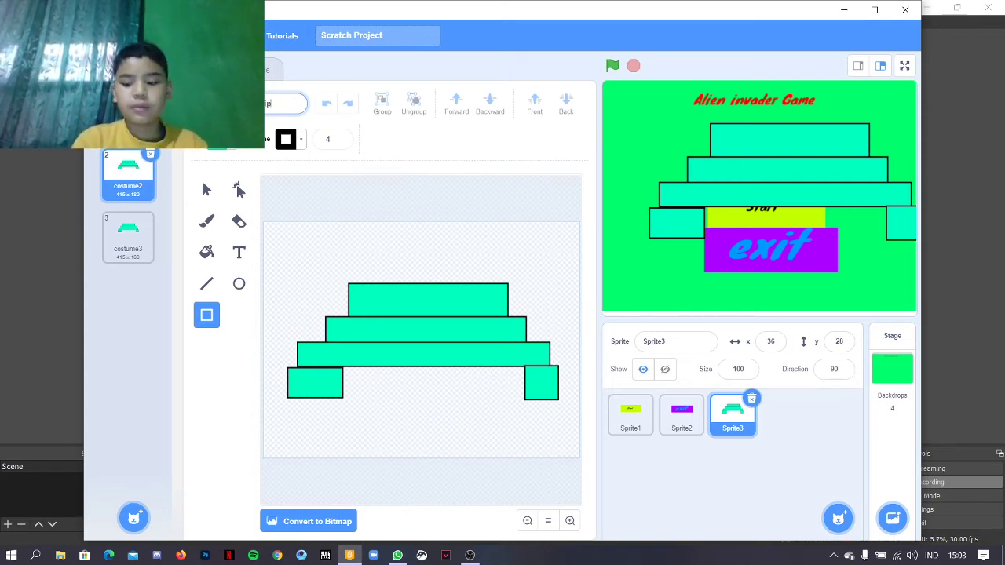
pyautogui.click(128, 235)
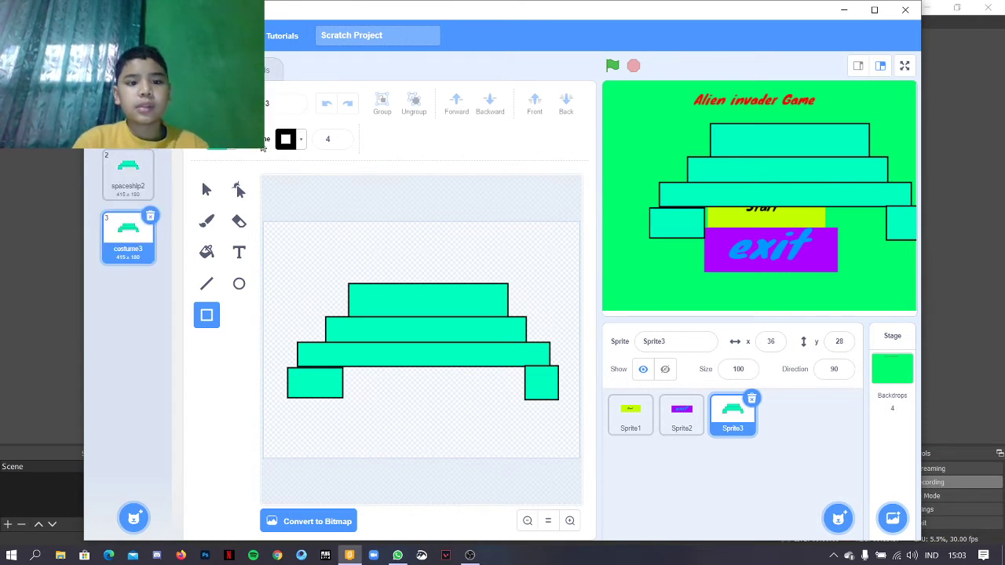
pyautogui.click(274, 105)
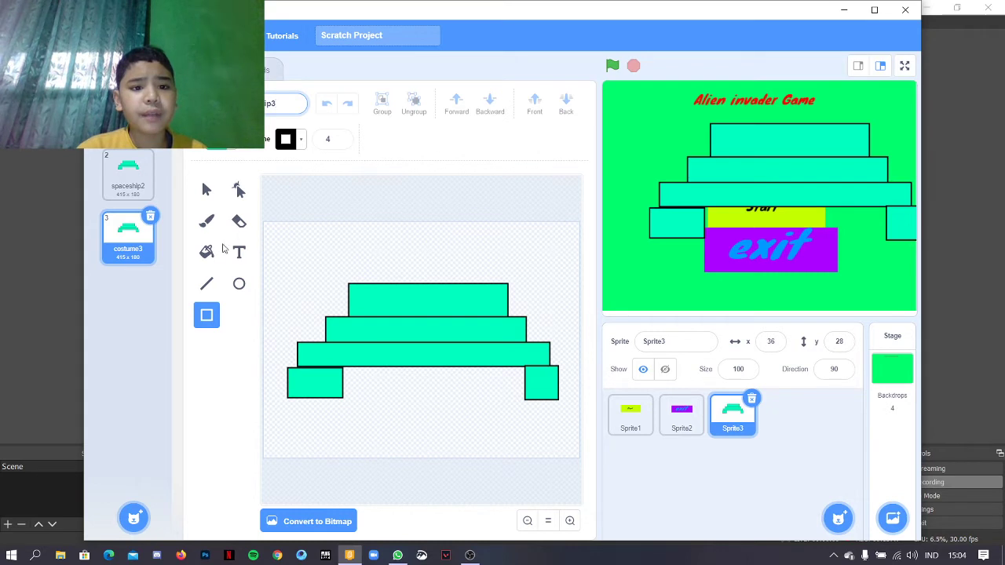
# - Set the fill to red, color 100, and draw seven black-outlined ovals scattered over the ship in the spaceship3 costume
pyautogui.click(238, 285)
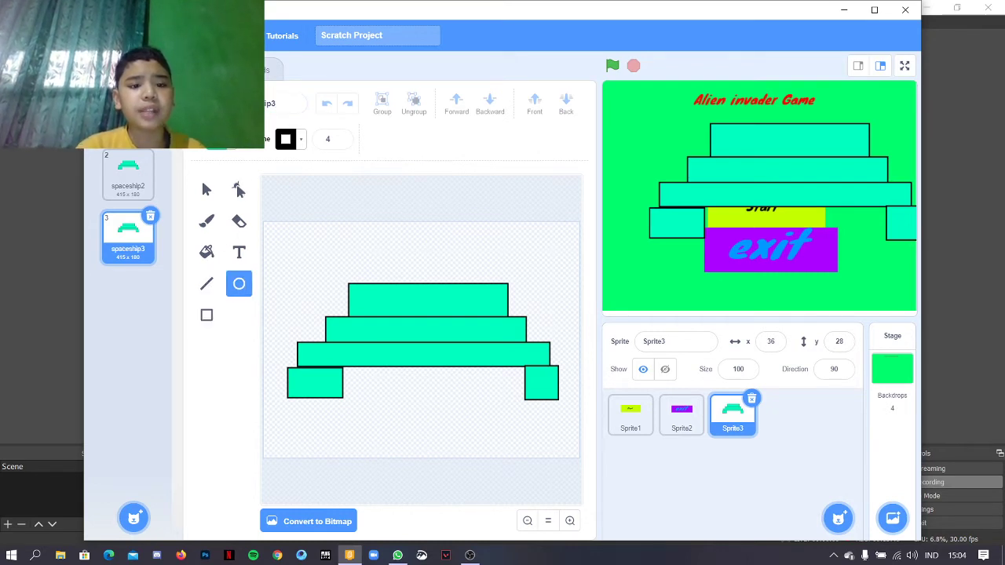
pyautogui.click(231, 144)
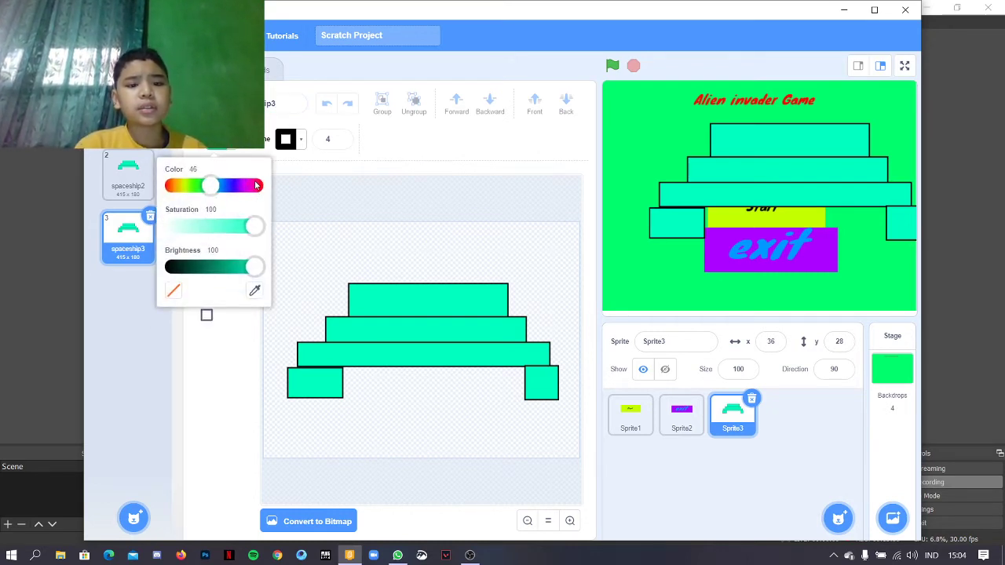
pyautogui.moveTo(214, 190); pyautogui.dragTo(273, 195)
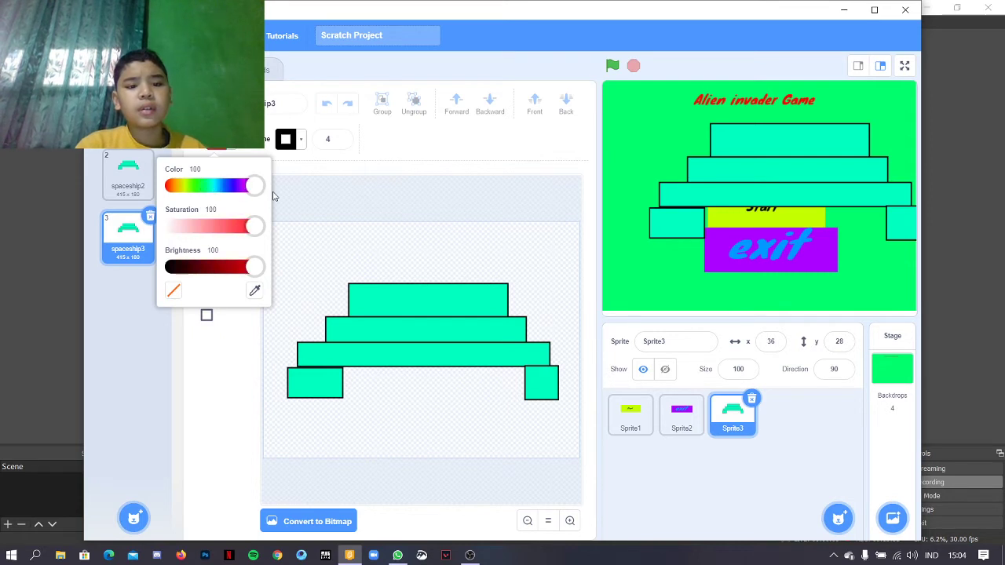
pyautogui.moveTo(392, 386); pyautogui.dragTo(305, 367)
pyautogui.moveTo(310, 299); pyautogui.dragTo(356, 346)
pyautogui.moveTo(521, 271); pyautogui.dragTo(499, 339)
pyautogui.moveTo(405, 306); pyautogui.dragTo(474, 276)
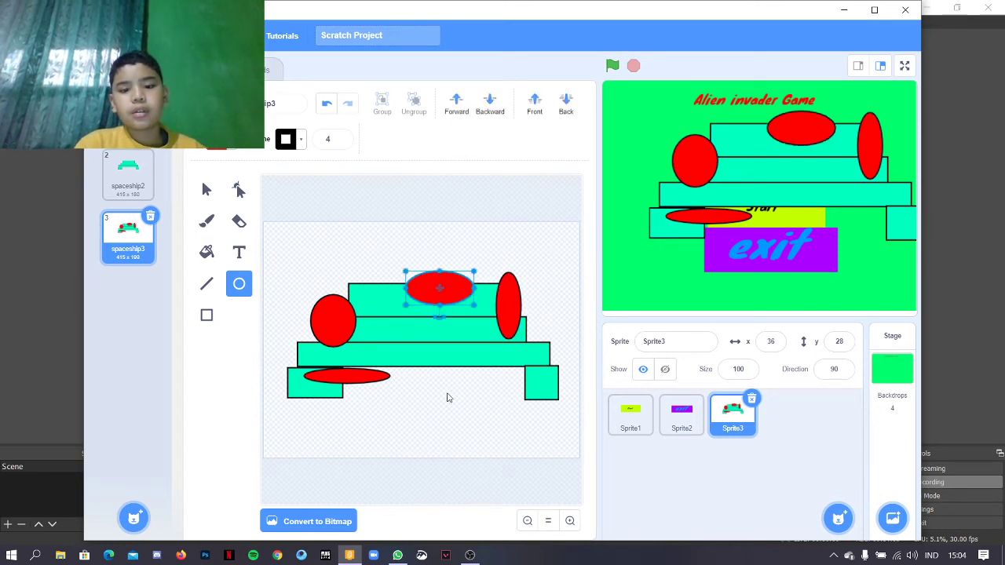
pyautogui.moveTo(449, 396); pyautogui.dragTo(413, 328)
pyautogui.moveTo(530, 405); pyautogui.dragTo(558, 361)
pyautogui.moveTo(474, 393); pyautogui.dragTo(454, 322)
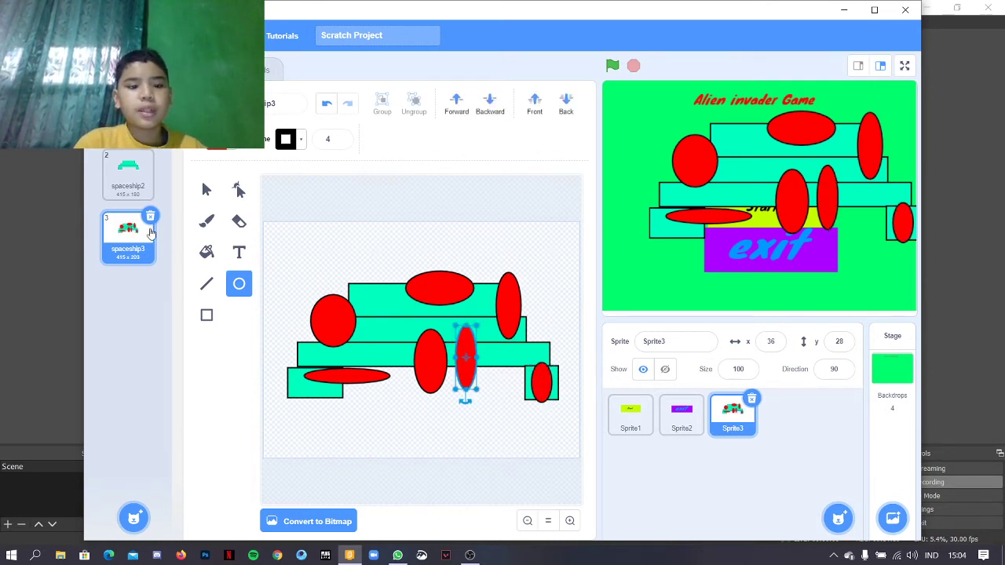
# - Draw eight red ovals of varied sizes across the ship in the spaceship2 costume, arranged differently from spaceship3
pyautogui.click(128, 174)
pyautogui.moveTo(338, 305); pyautogui.dragTo(407, 364)
pyautogui.moveTo(481, 279); pyautogui.dragTo(445, 375)
pyautogui.moveTo(401, 269); pyautogui.dragTo(426, 339)
pyautogui.moveTo(295, 296); pyautogui.dragTo(319, 338)
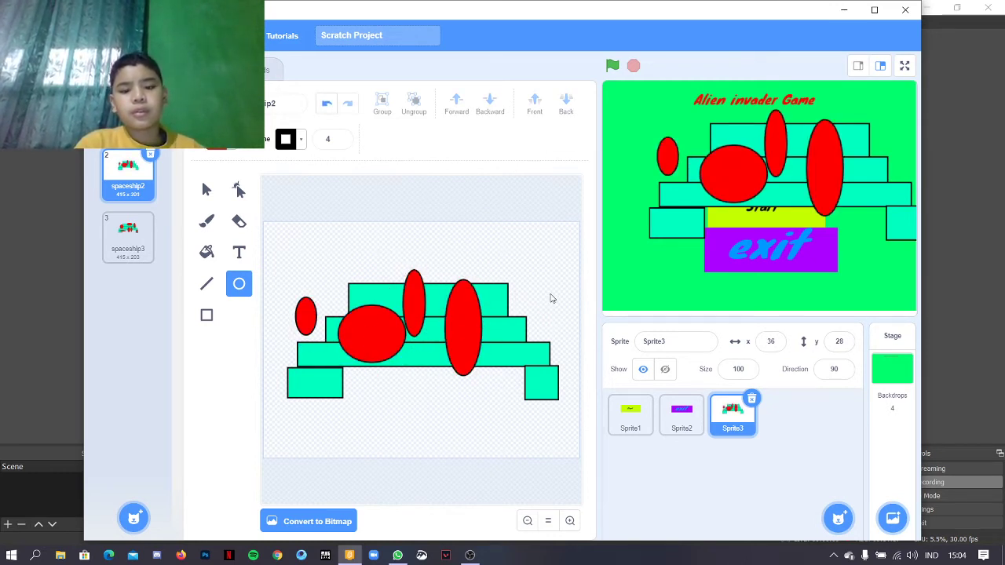
pyautogui.moveTo(549, 293); pyautogui.dragTo(508, 344)
pyautogui.click(308, 319)
pyautogui.moveTo(308, 319); pyautogui.dragTo(331, 346)
pyautogui.moveTo(271, 363); pyautogui.dragTo(332, 382)
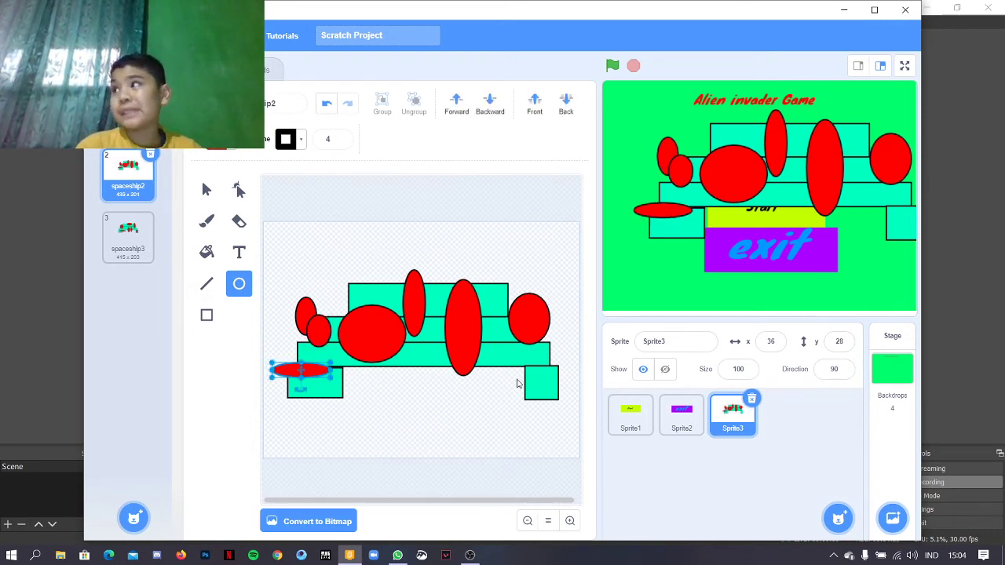
pyautogui.moveTo(502, 384); pyautogui.dragTo(483, 331)
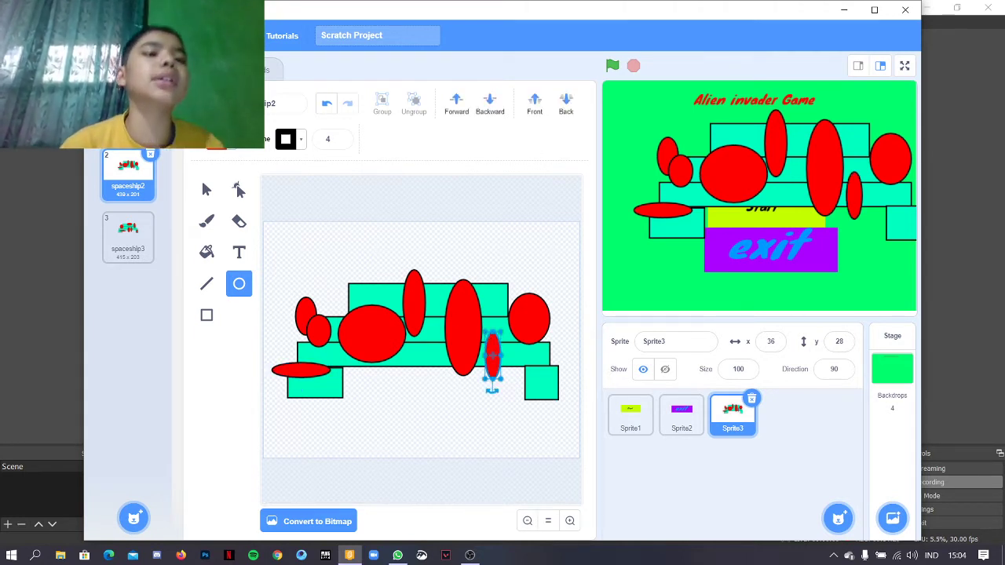
# - Switch to the painted sprite's code and rename the sprite spaceship
pyautogui.click(113, 69)
pyautogui.click(659, 340)
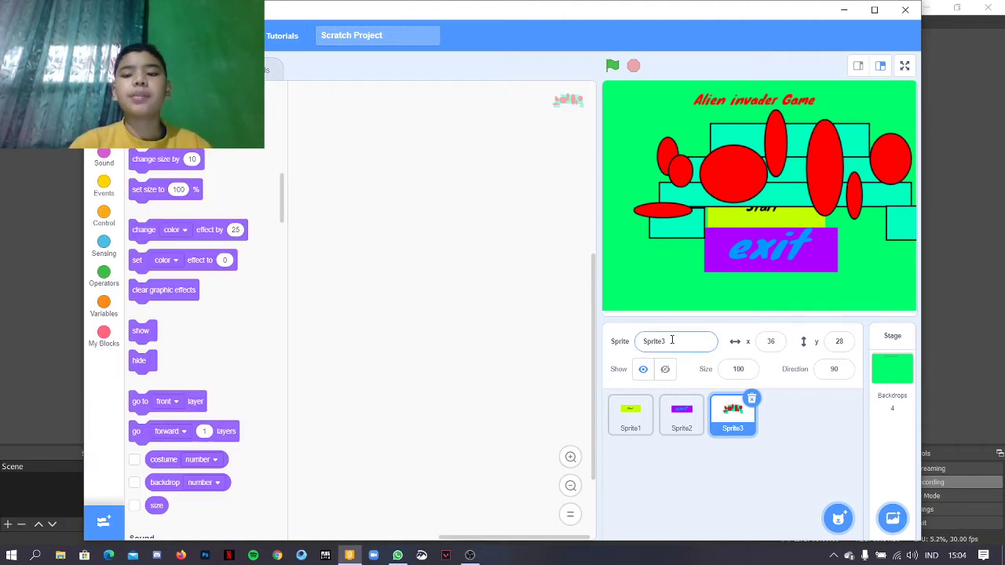
pyautogui.hotkey('ctrl', 'a')
pyautogui.write('spaces')
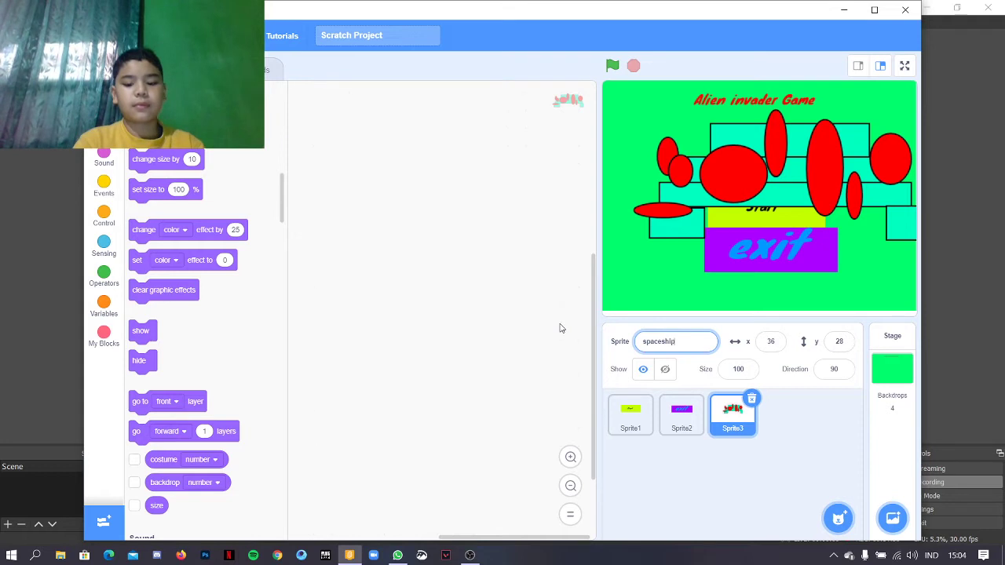
pyautogui.press('Return')
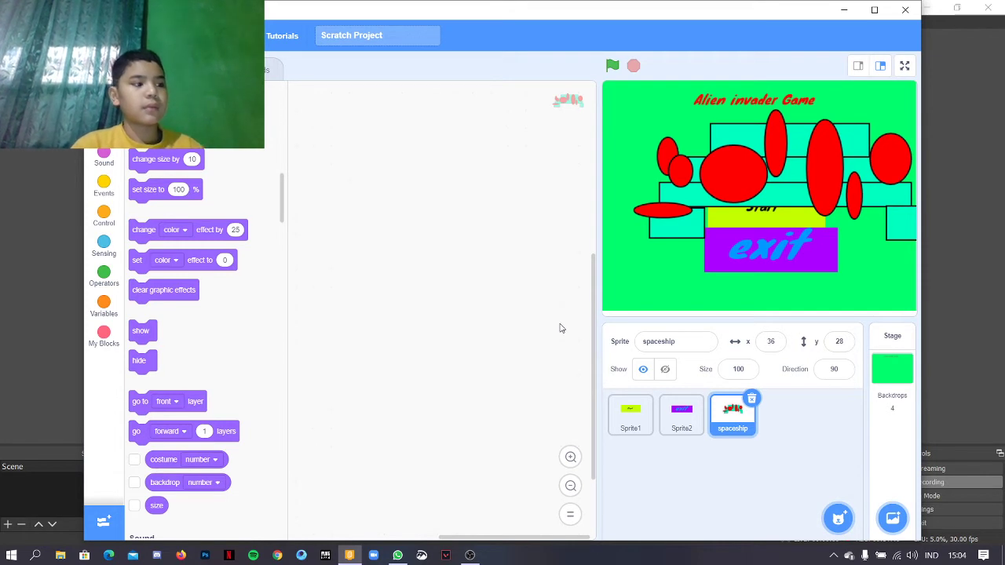
pyautogui.click(105, 185)
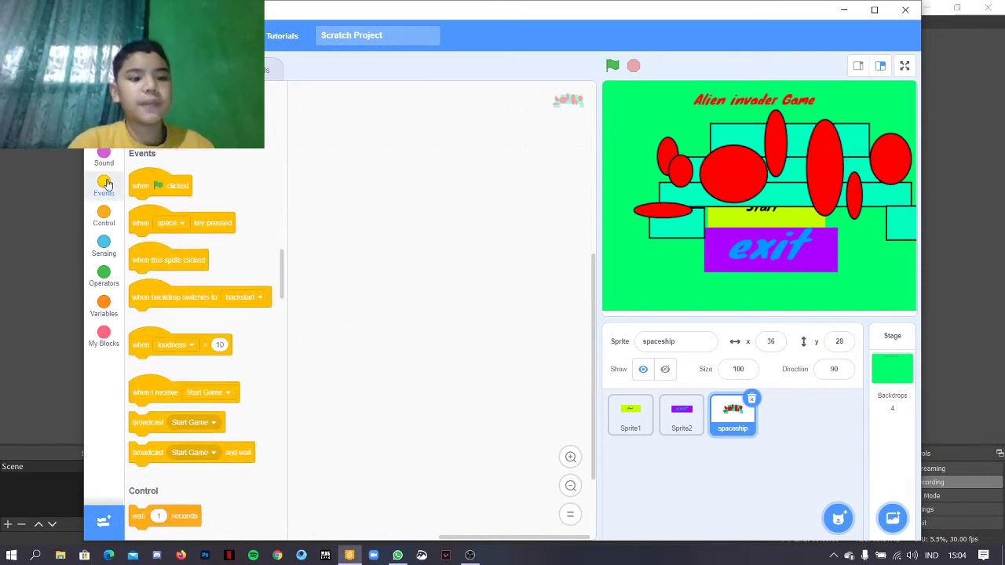
pyautogui.moveTo(157, 129); pyautogui.dragTo(338, 152)
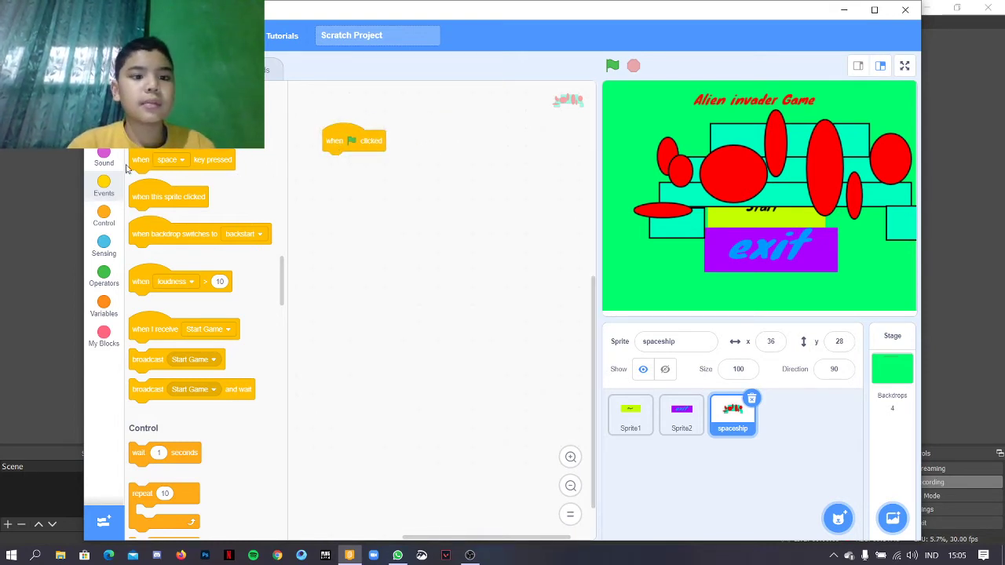
pyautogui.scroll(5, 151, 194)
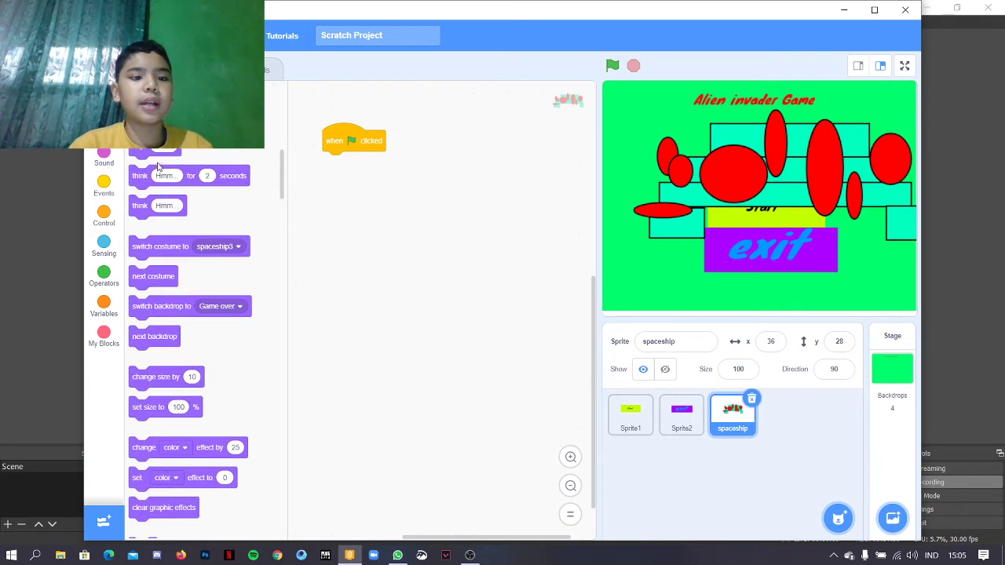
pyautogui.moveTo(350, 131); pyautogui.dragTo(228, 153)
# - Review the exit sprite's scripts, including its backdrop-switch script, and return to the spaceship sprite's code
pyautogui.click(675, 412)
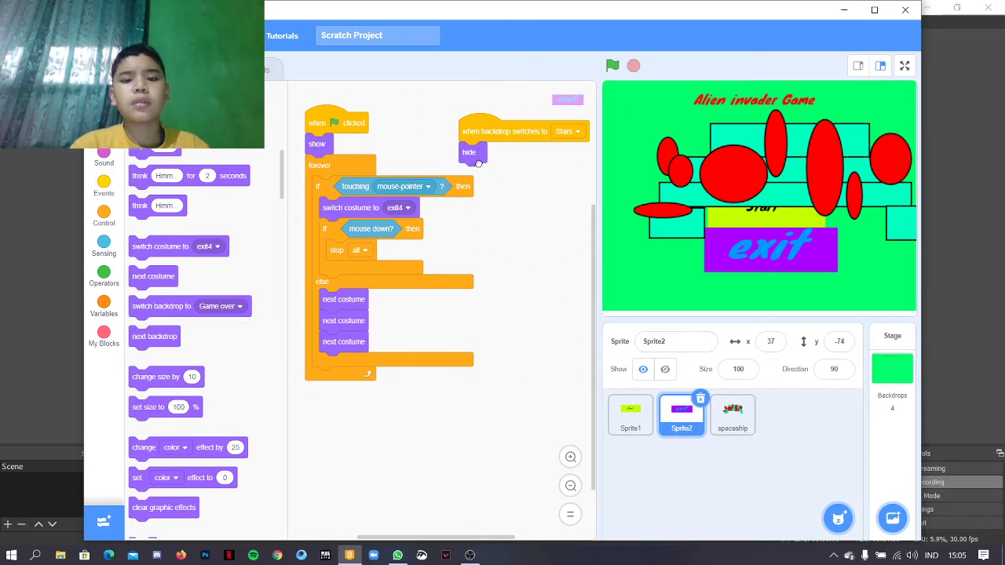
pyautogui.moveTo(473, 155); pyautogui.dragTo(481, 182)
pyautogui.click(732, 412)
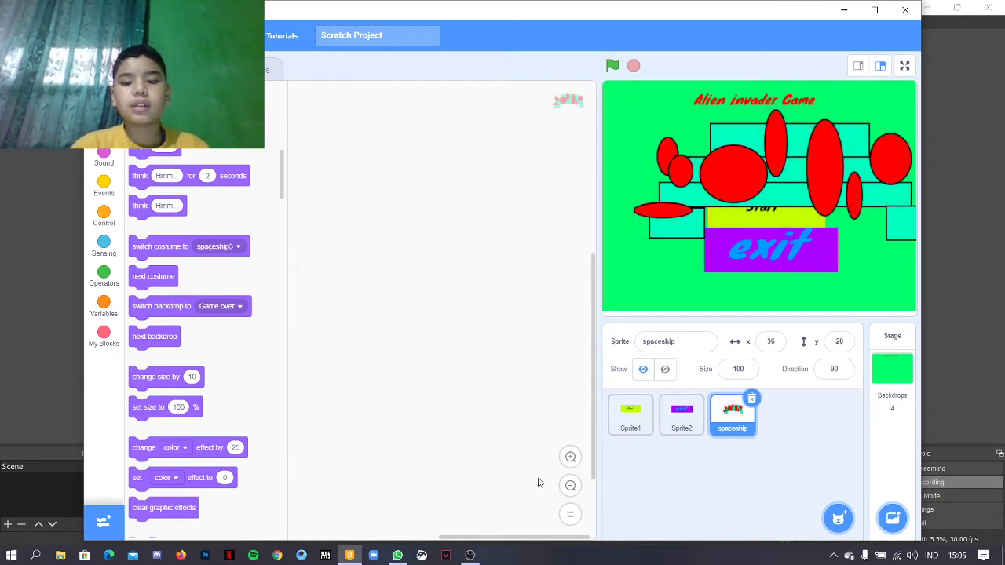
pyautogui.moveTo(592, 447); pyautogui.dragTo(589, 252)
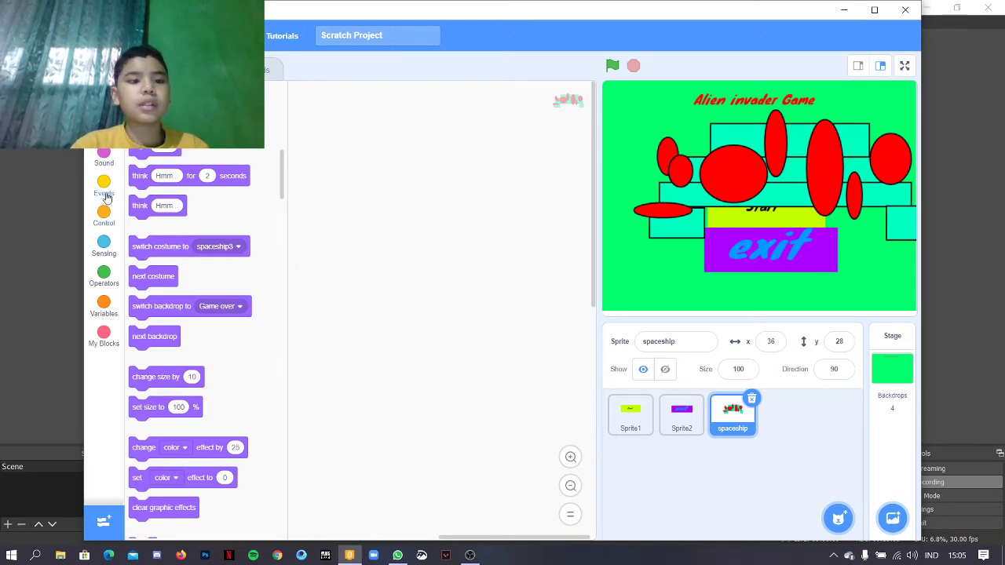
# - Build a spaceship script that hides the sprite when the green flag is clicked
pyautogui.click(104, 186)
pyautogui.moveTo(141, 126); pyautogui.dragTo(352, 155)
pyautogui.click(104, 126)
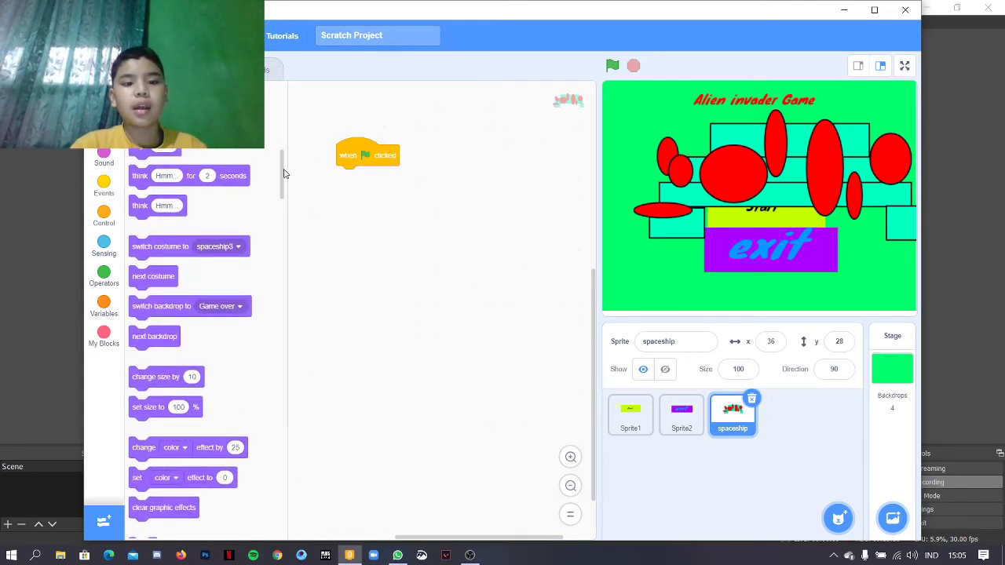
pyautogui.moveTo(284, 172); pyautogui.dragTo(284, 218)
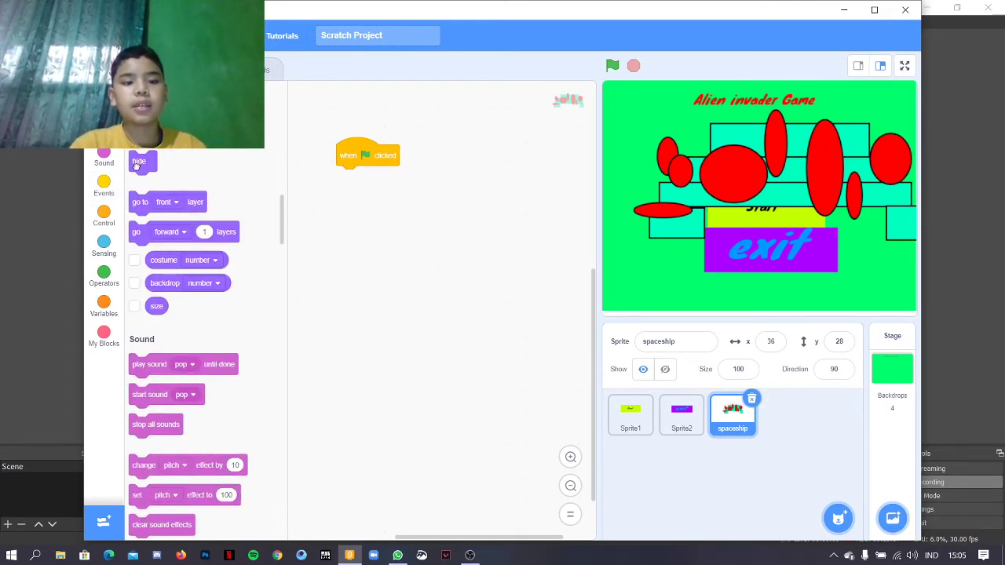
pyautogui.moveTo(136, 165); pyautogui.dragTo(328, 132)
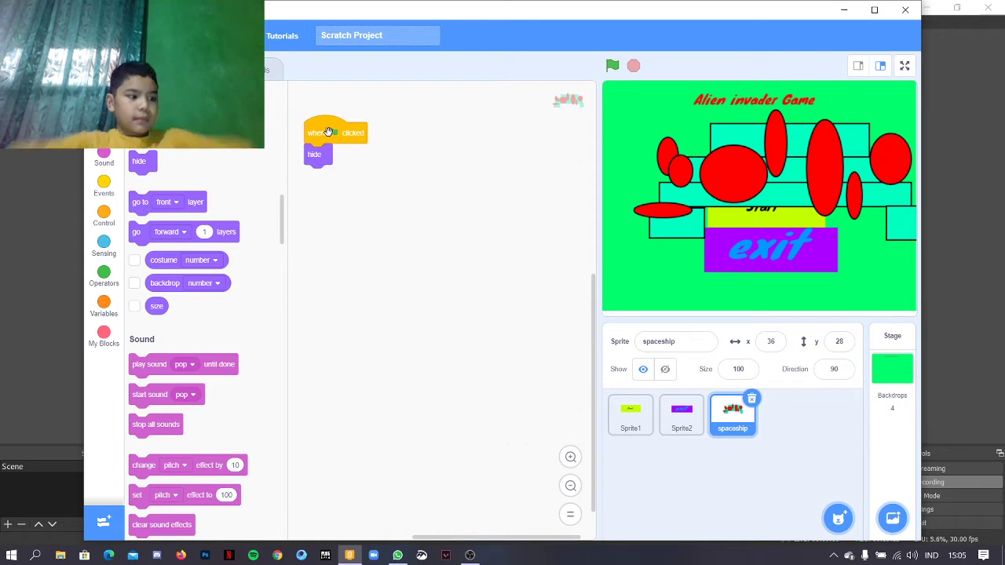
# - Build a second spaceship script that shows the sprite when the backdrop switches to Stars
pyautogui.click(92, 191)
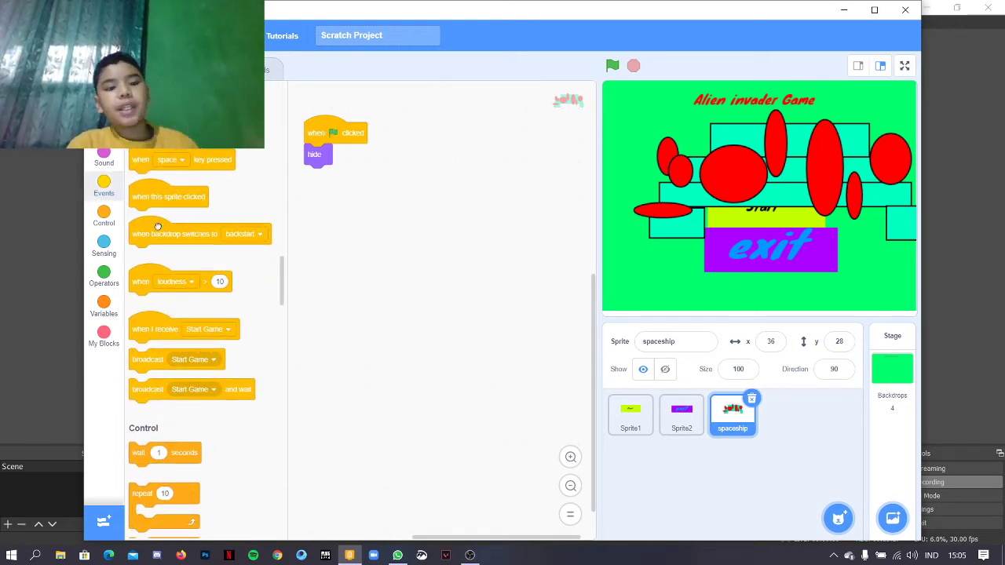
pyautogui.moveTo(157, 226); pyautogui.dragTo(324, 210)
pyautogui.click(416, 220)
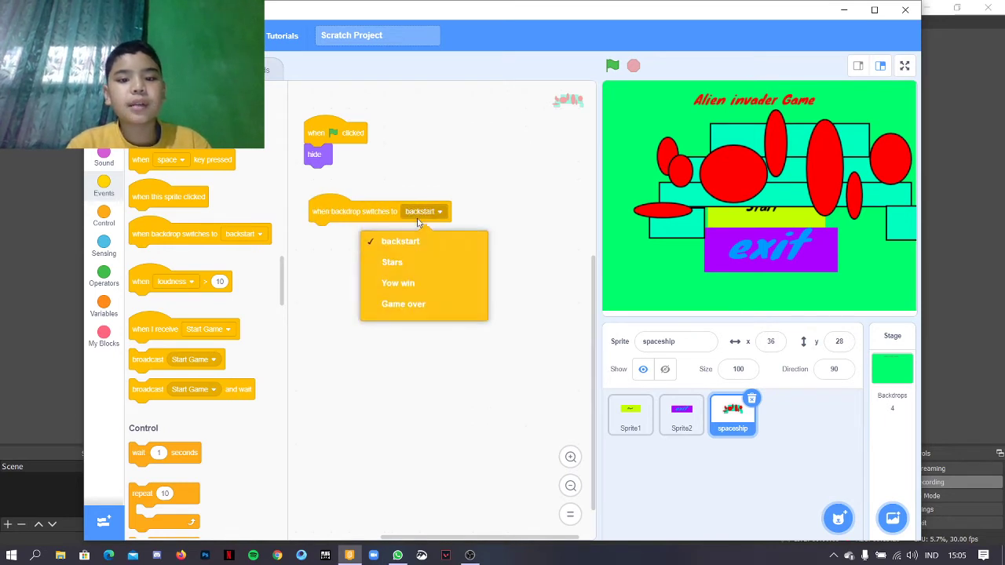
pyautogui.click(408, 267)
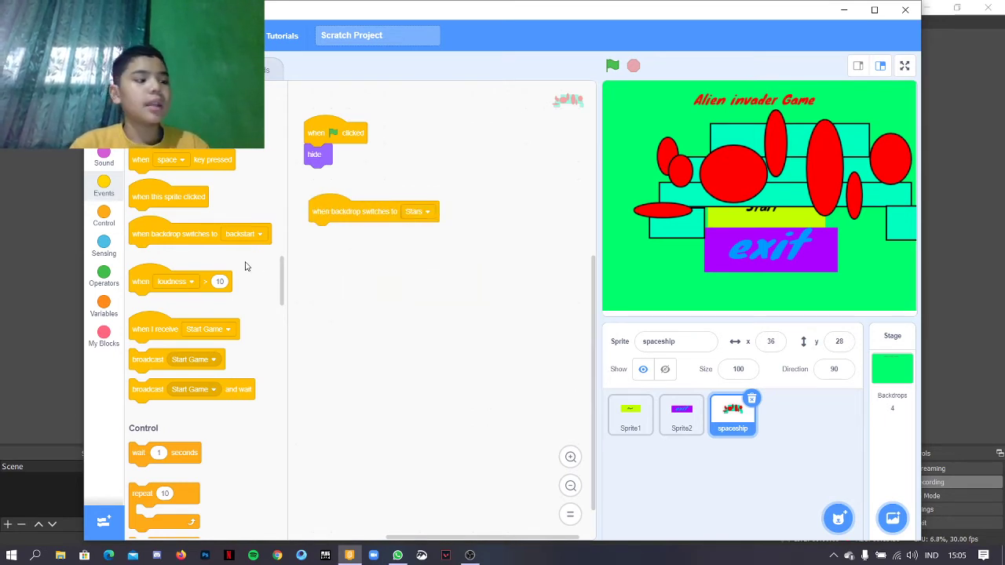
pyautogui.click(104, 135)
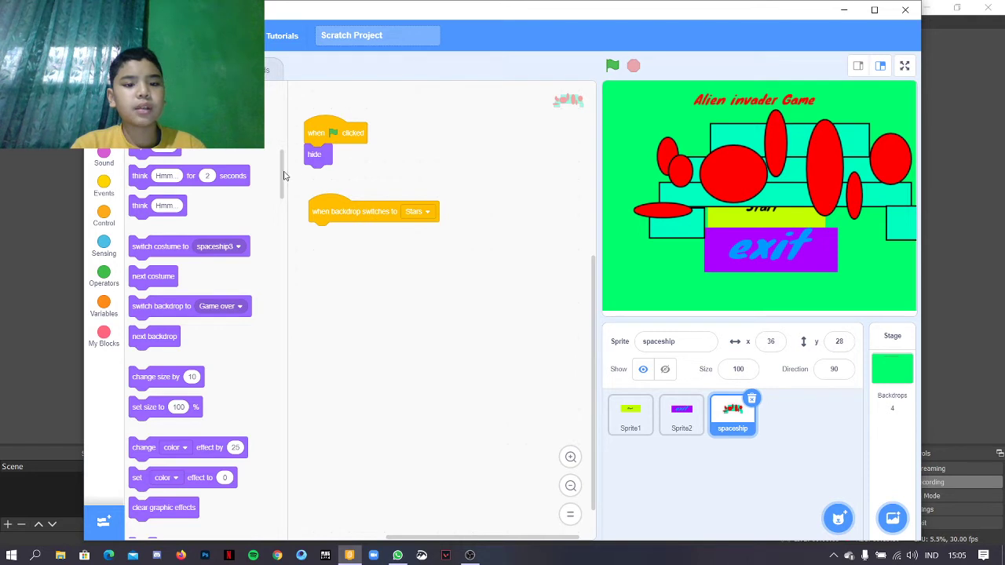
pyautogui.scroll(-5, 245, 226)
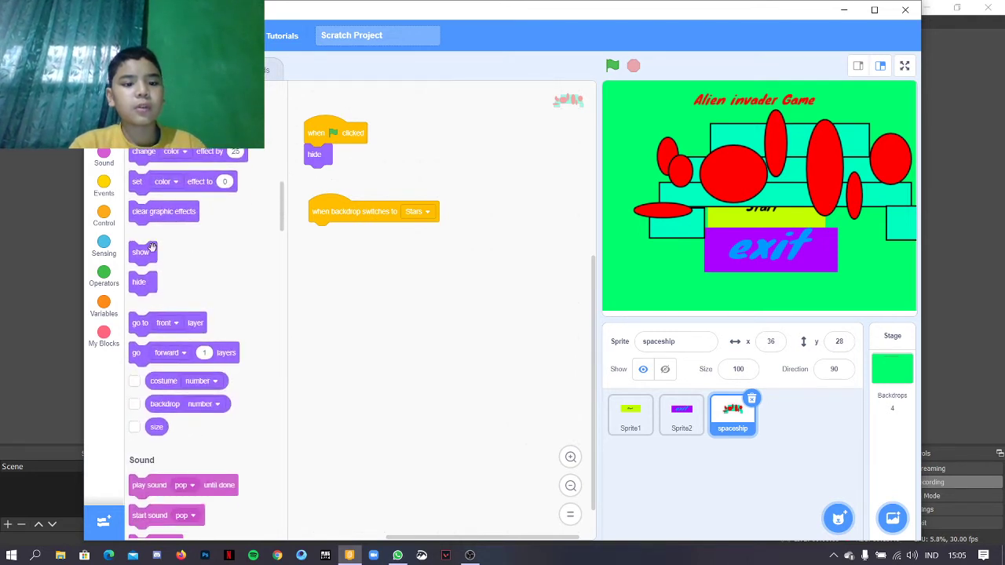
pyautogui.moveTo(153, 248); pyautogui.dragTo(336, 231)
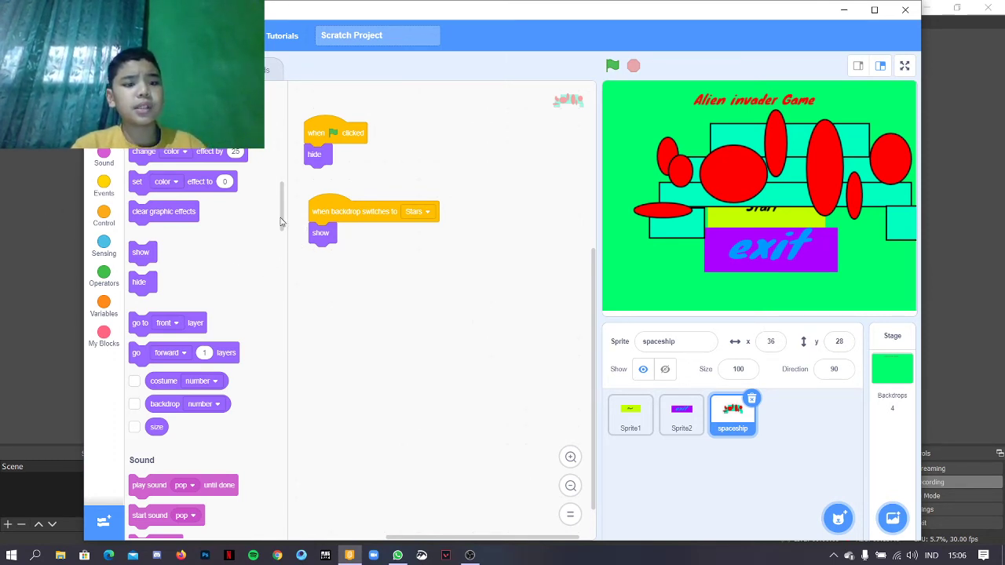
# - Add a switch costume block below the show block and set it to spaceship1
pyautogui.moveTo(280, 222); pyautogui.dragTo(277, 162)
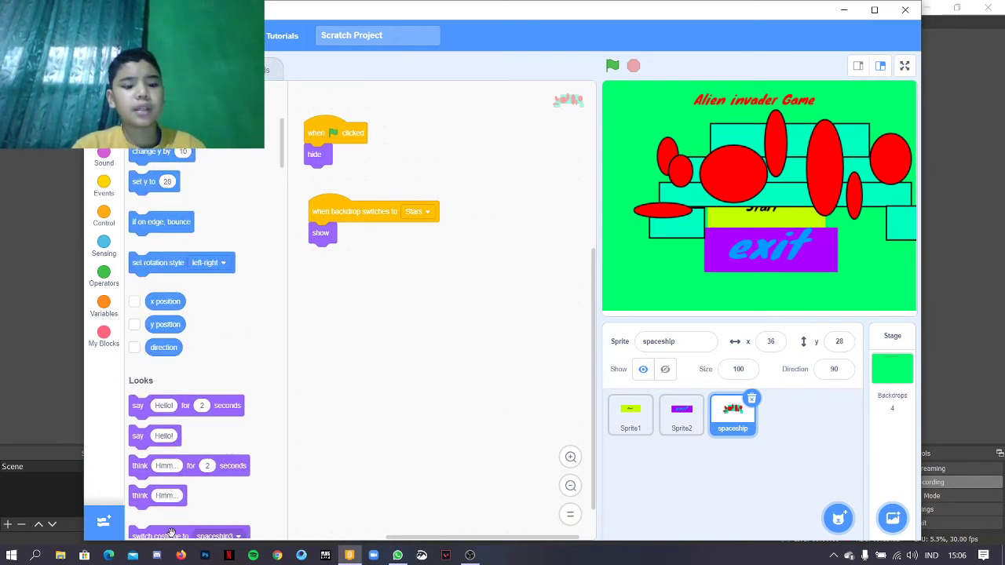
pyautogui.moveTo(169, 535); pyautogui.dragTo(349, 254)
pyautogui.click(395, 255)
pyautogui.click(398, 291)
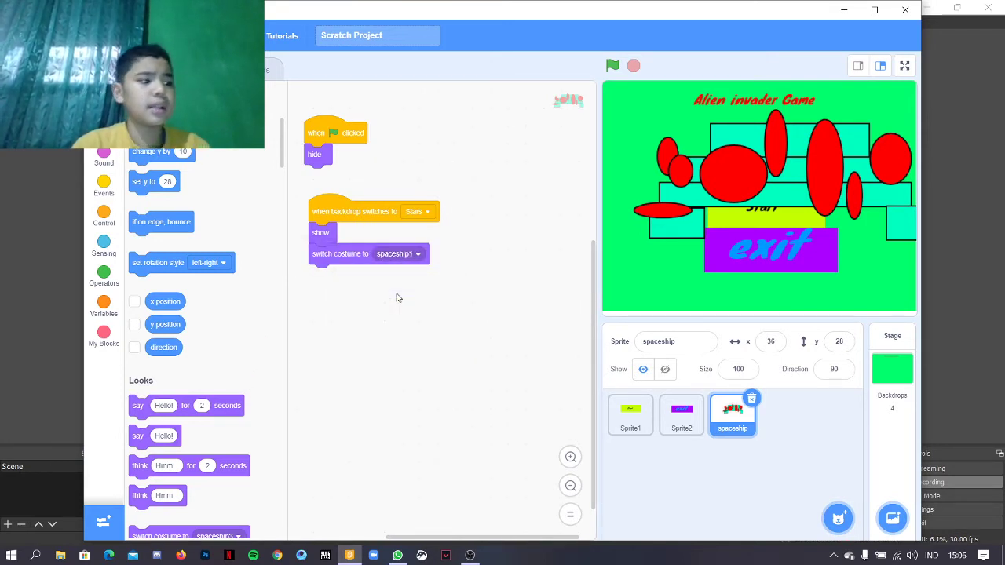
# - Attach a wait until block below the costume switch and bring up the sensing blocks for its condition
pyautogui.click(103, 217)
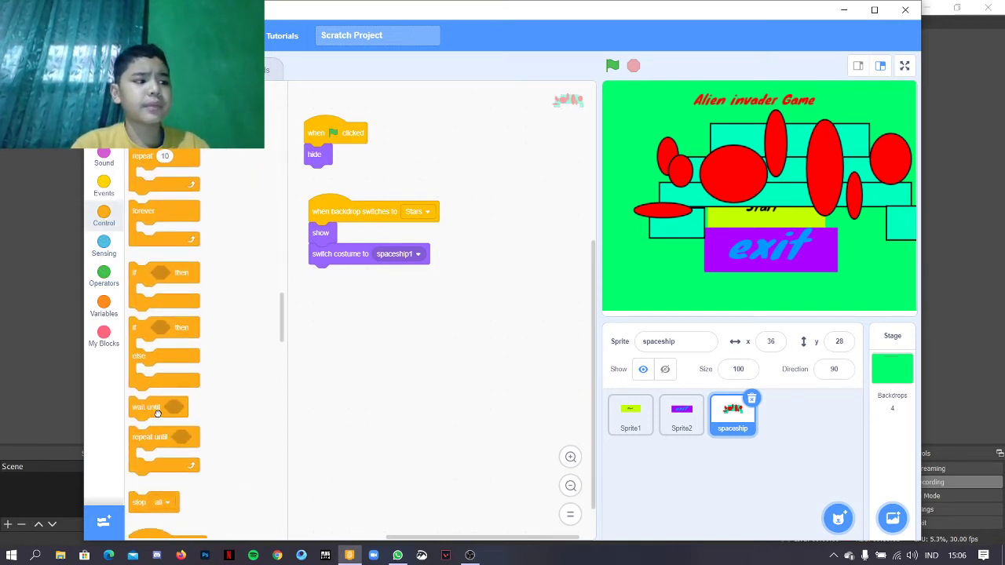
pyautogui.moveTo(157, 413); pyautogui.dragTo(343, 298)
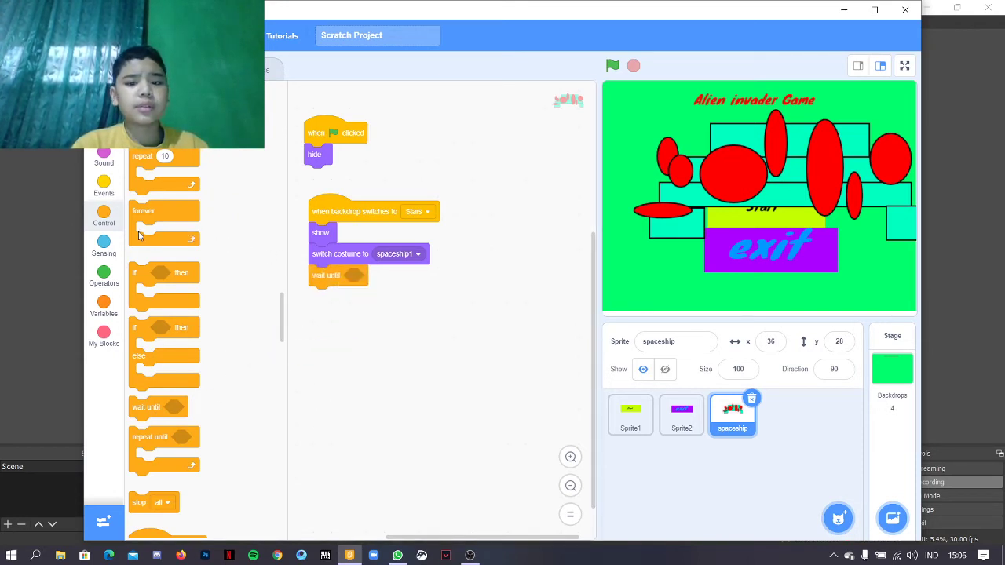
pyautogui.click(104, 246)
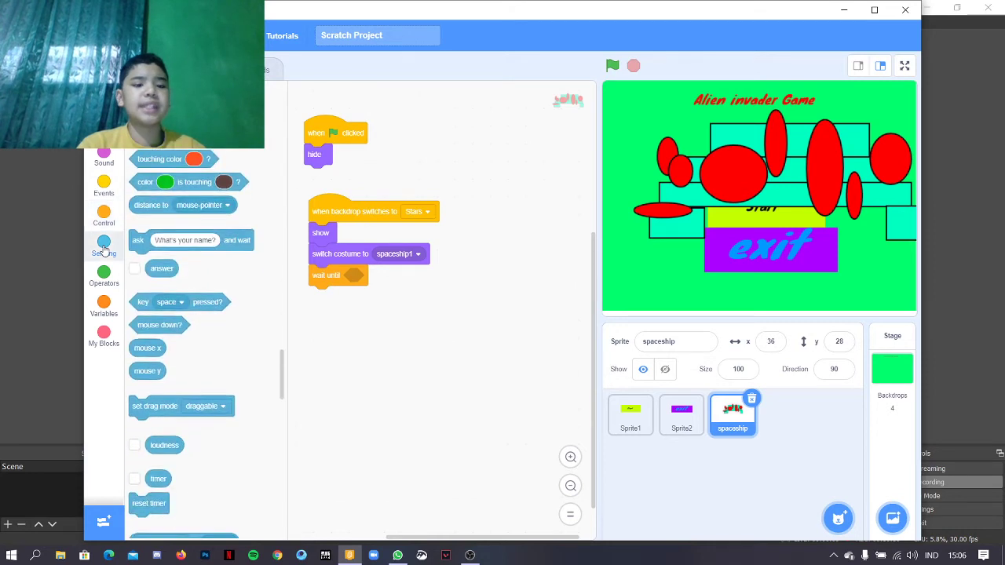